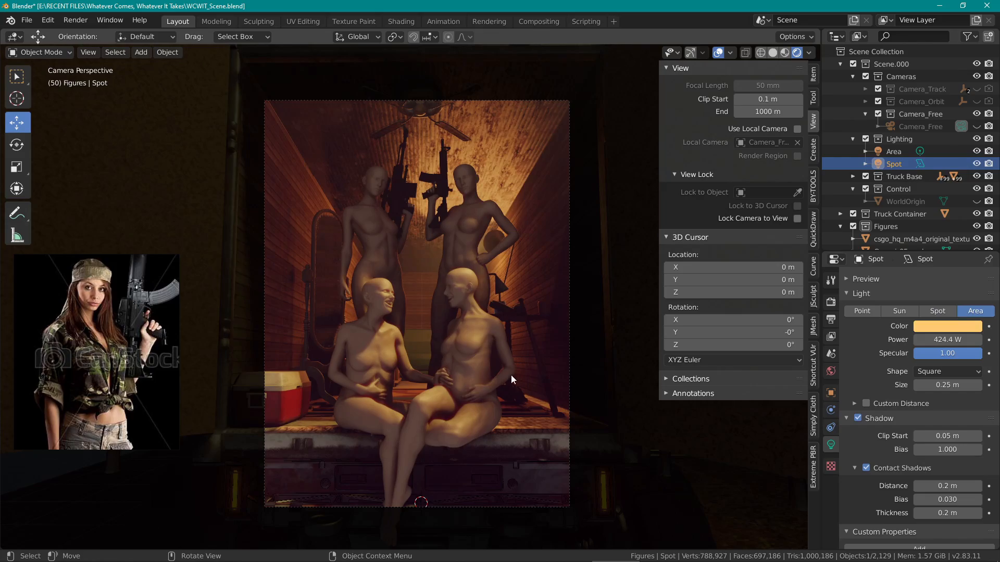
key(x)
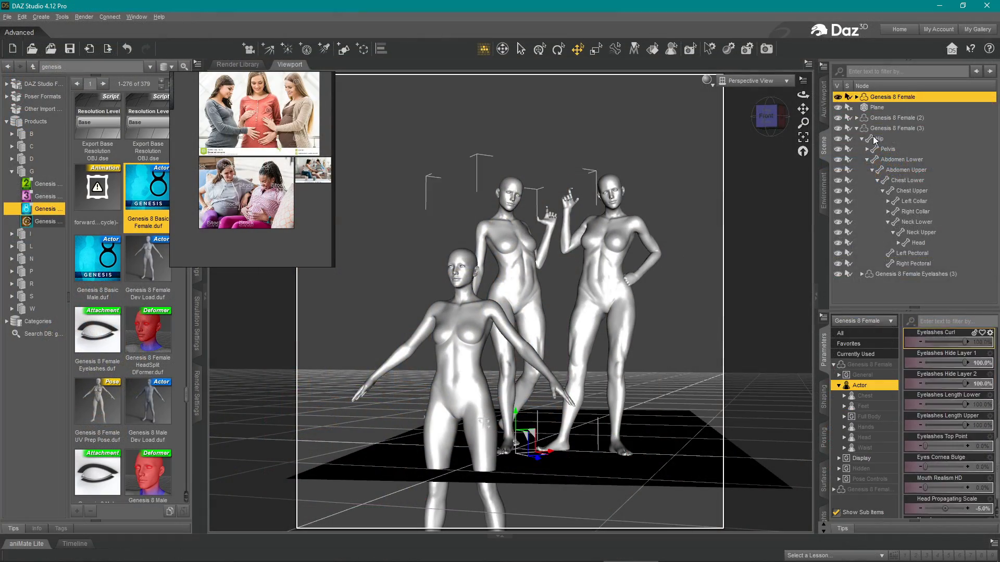
- In DAZ Studio, pose the left thigh of Genesis 8 Female (3) and turn off the limits on its Twist parameter
click(897, 128)
click(864, 471)
click(863, 375)
drag(945, 363, 971, 354)
click(905, 159)
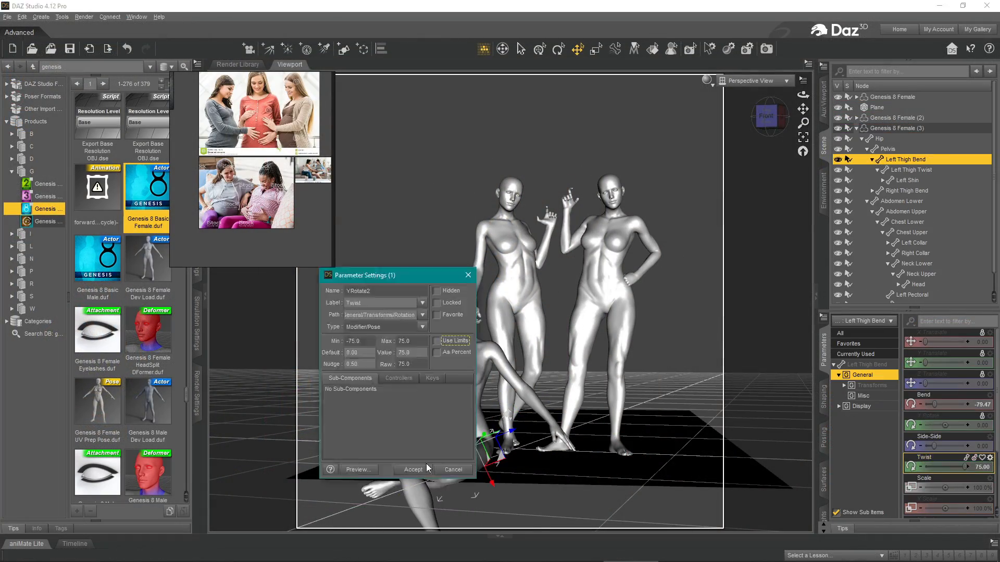
click(426, 468)
- Pose the pelvis and remaining leg of Genesis 8 Female (3) so the figure sits with folded legs
click(913, 190)
click(887, 149)
click(897, 128)
click(860, 416)
- Adjust the lower abdomen transforms of the seated Genesis 8 Female (3) to refine its torso pose
click(901, 242)
click(872, 385)
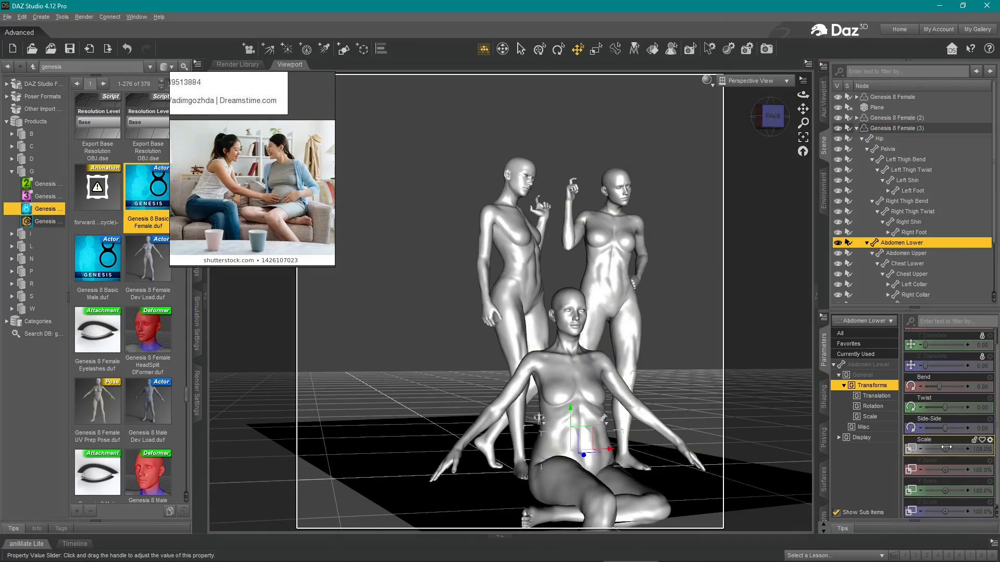
click(511, 342)
drag(945, 449, 940, 428)
click(531, 464)
click(897, 111)
click(862, 375)
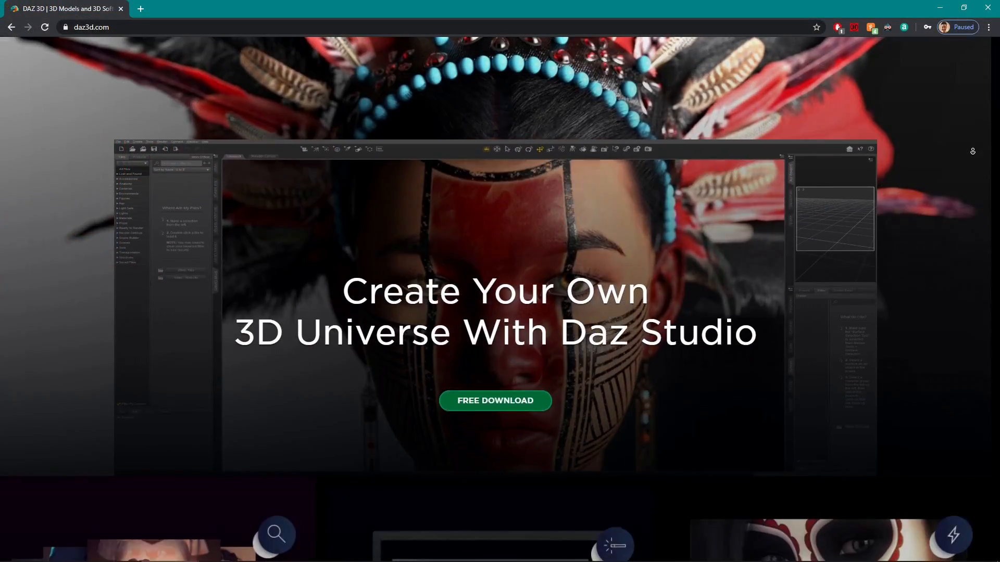
- Switch to the browser and examine the Daz Studio feature overview on the daz3d.com home page
scroll(973, 151, down, 4)
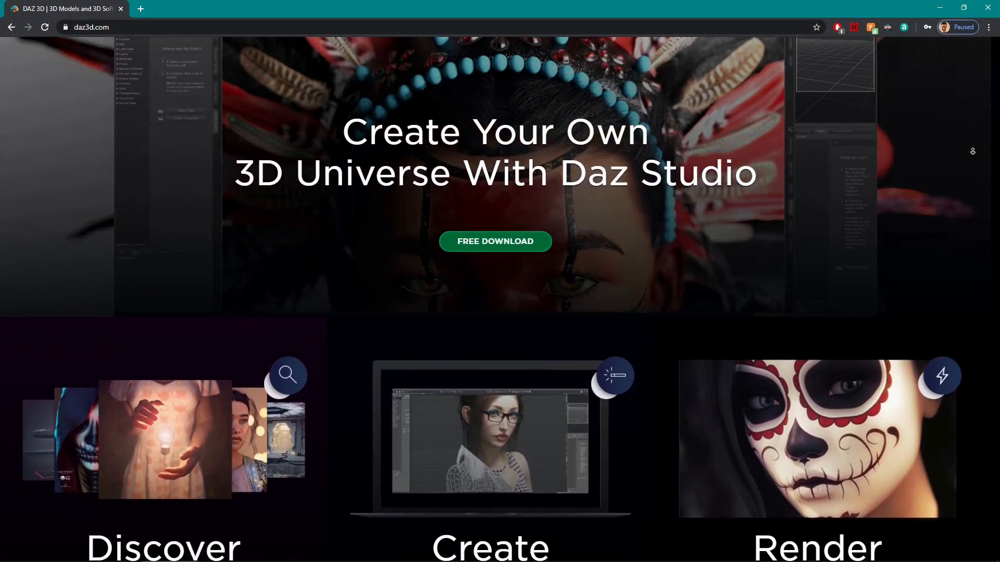
scroll(972, 151, down, 4)
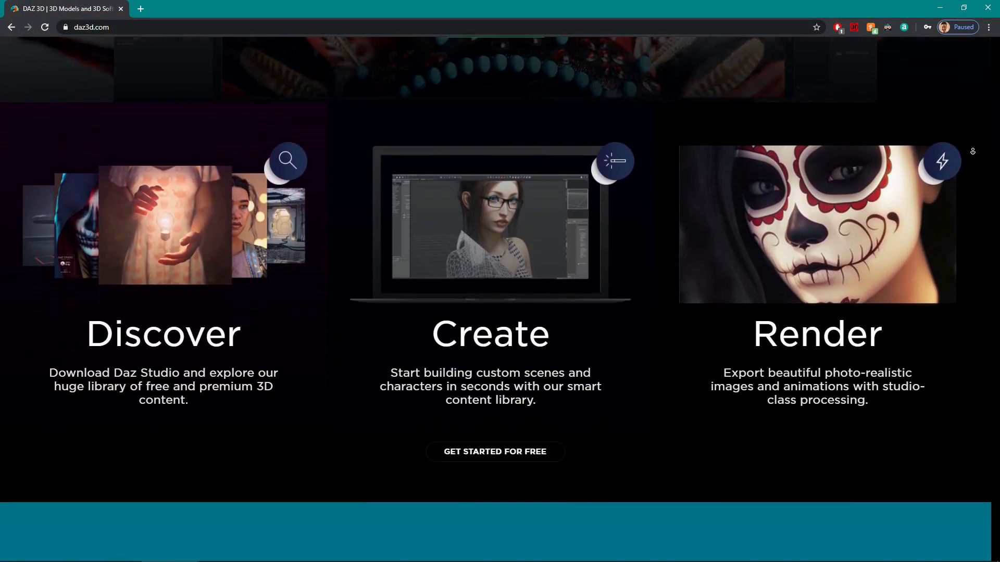
scroll(972, 151, down, 4)
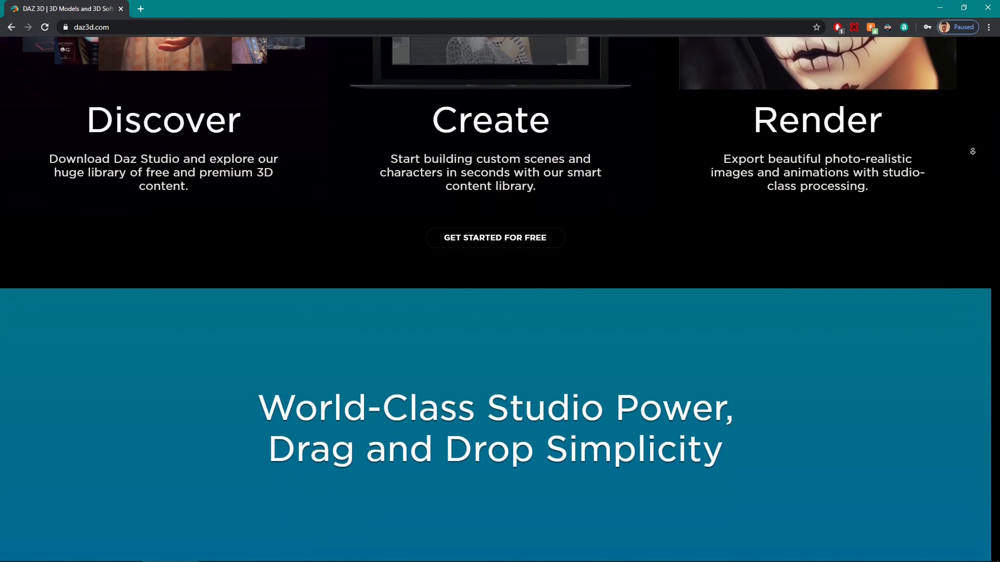
scroll(972, 151, down, 4)
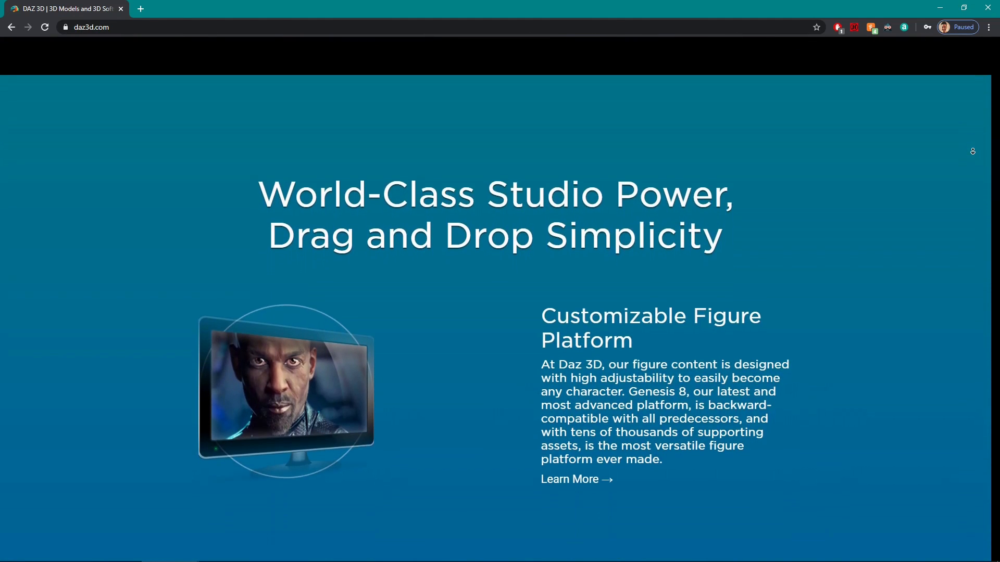
scroll(972, 151, down, 4)
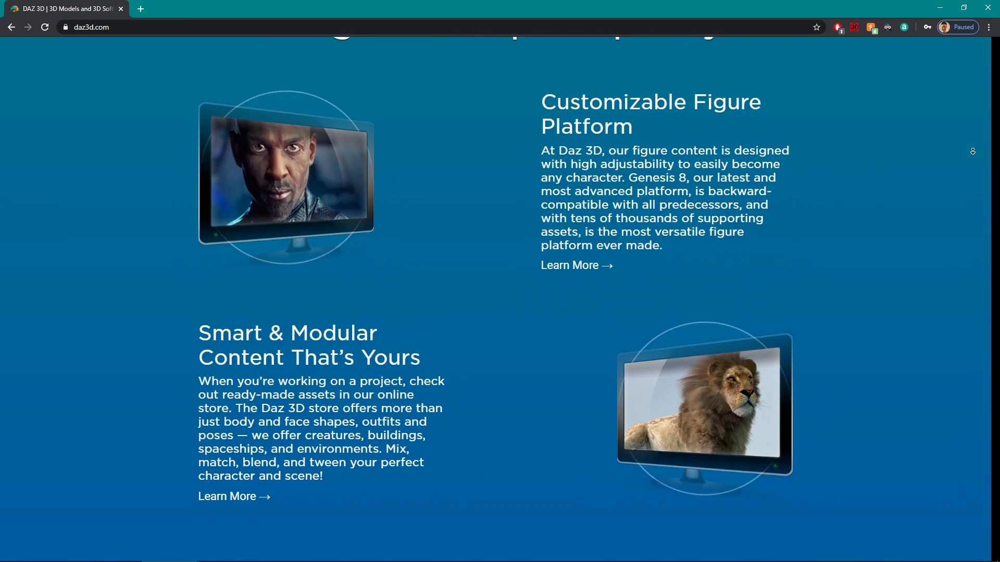
scroll(972, 151, down, 4)
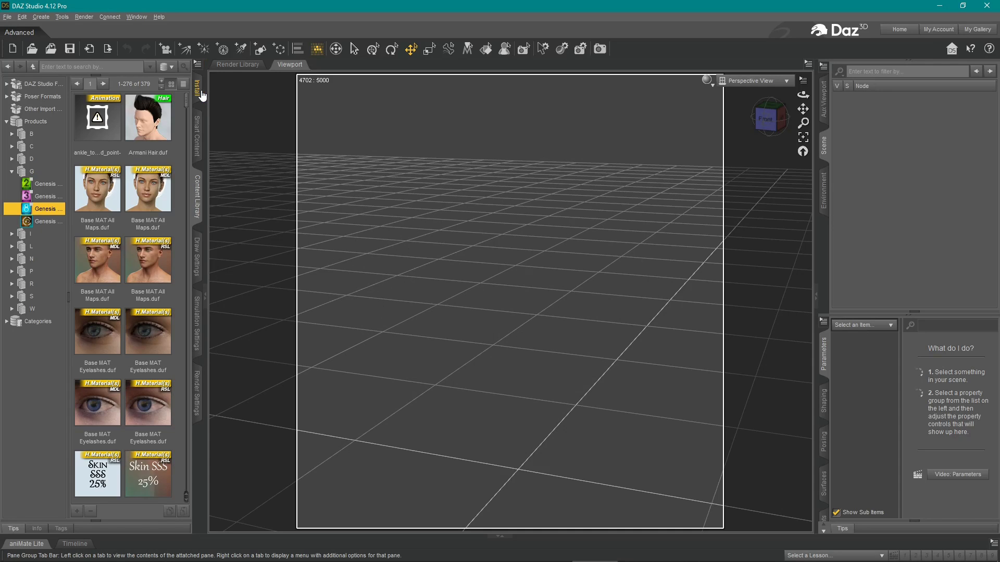
- In DAZ Studio, open the workspace customization and assign MidMB to the Orbit view control, accepting the modifier conflict
click(143, 18)
mouse_move(156, 47)
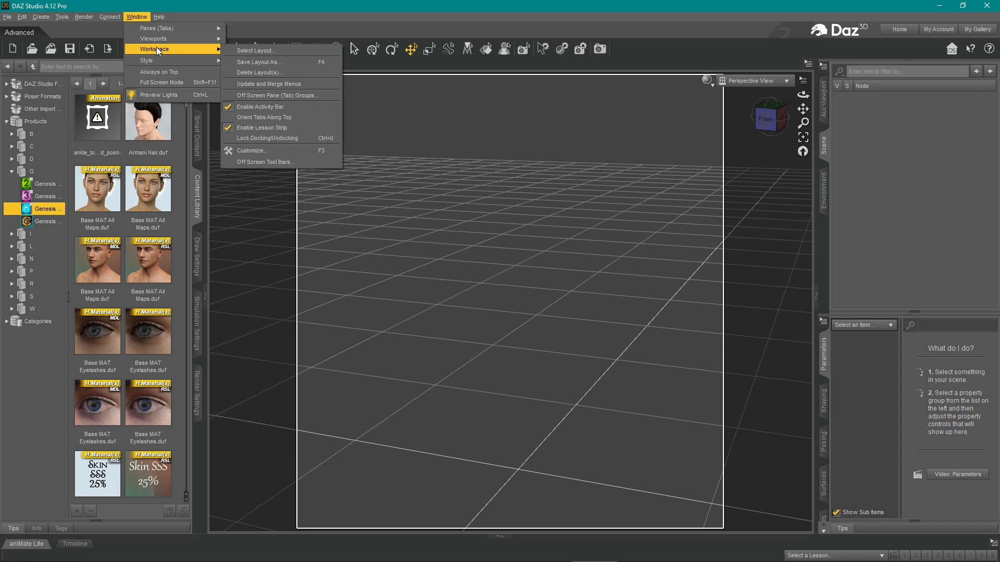
click(264, 150)
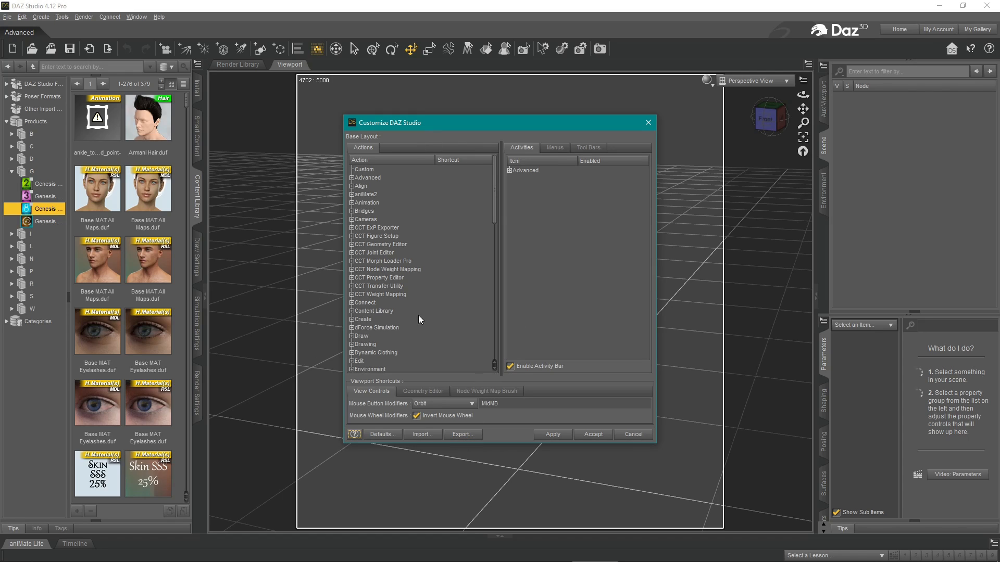
click(456, 404)
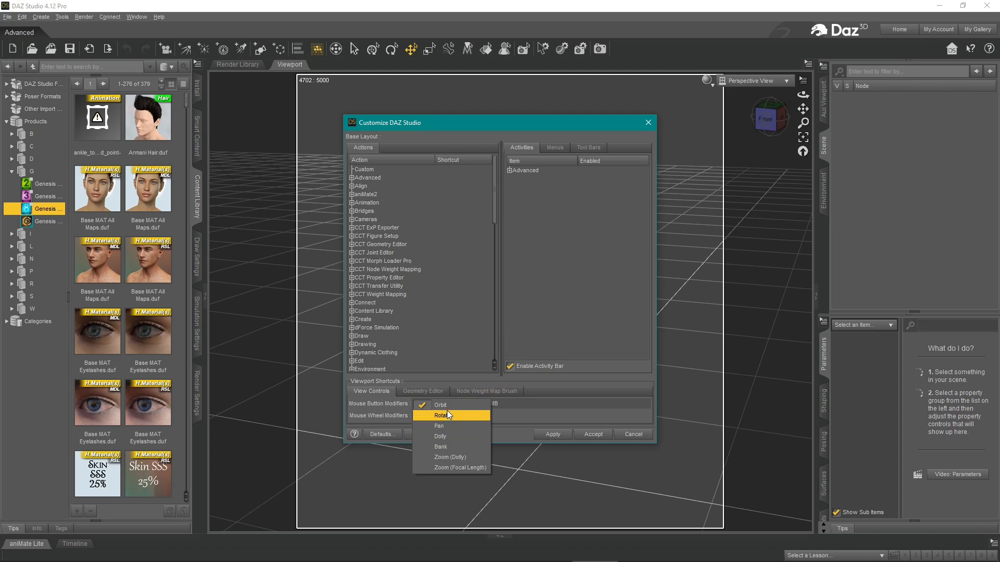
click(447, 407)
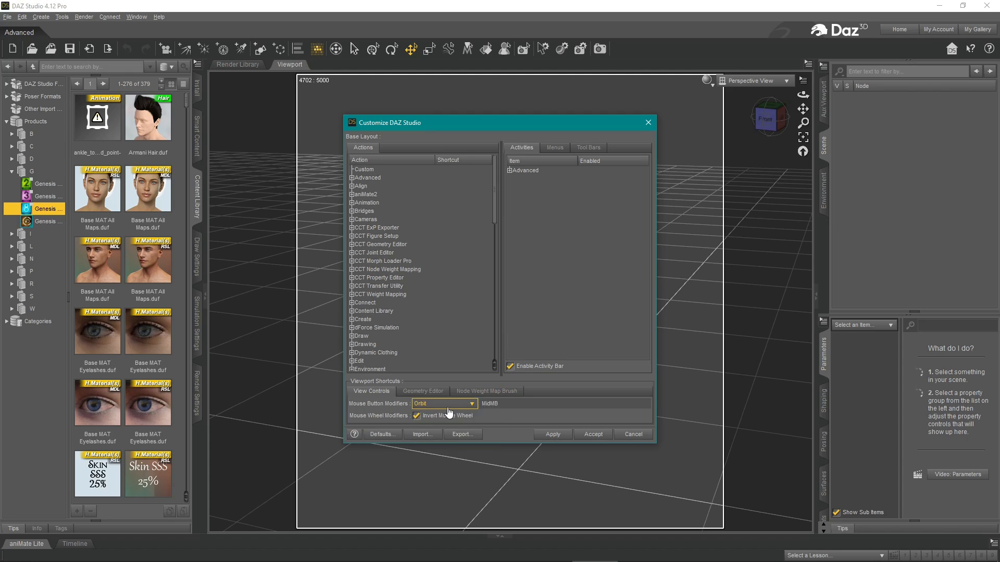
middle_click(499, 404)
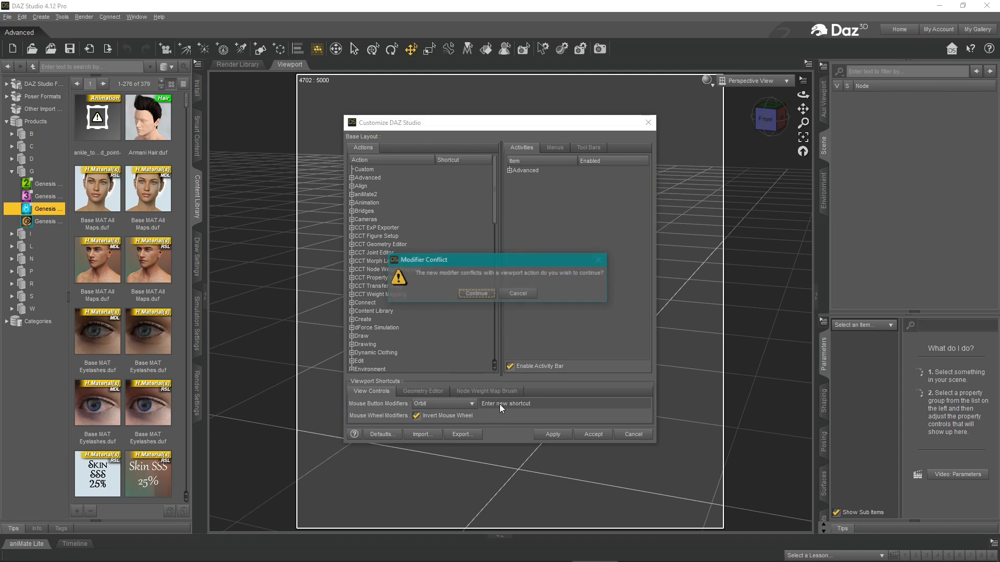
click(484, 290)
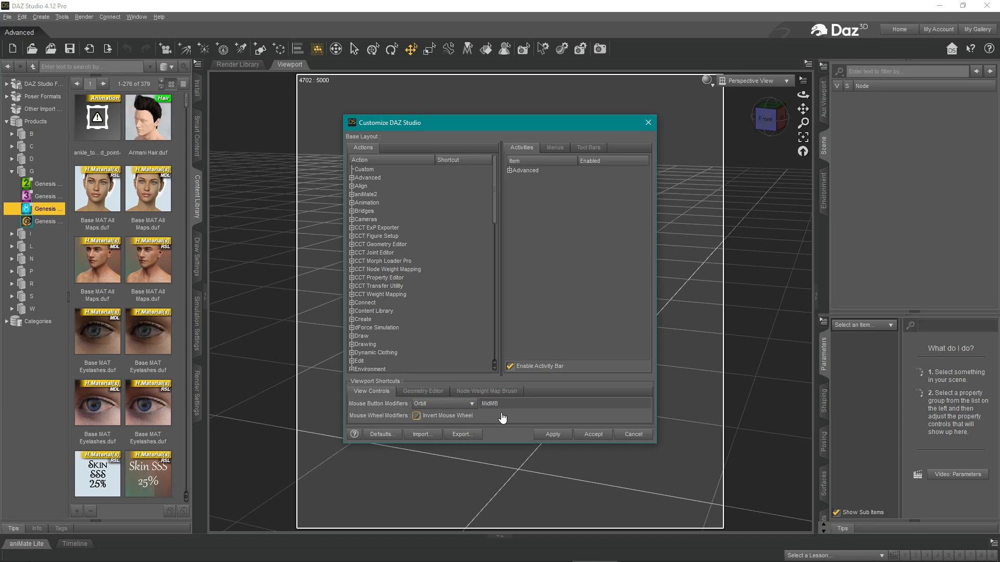
- Bring up the Pan mouse modifier, toggle the Invert Mouse Wheel option and apply the viewport shortcut settings
click(465, 403)
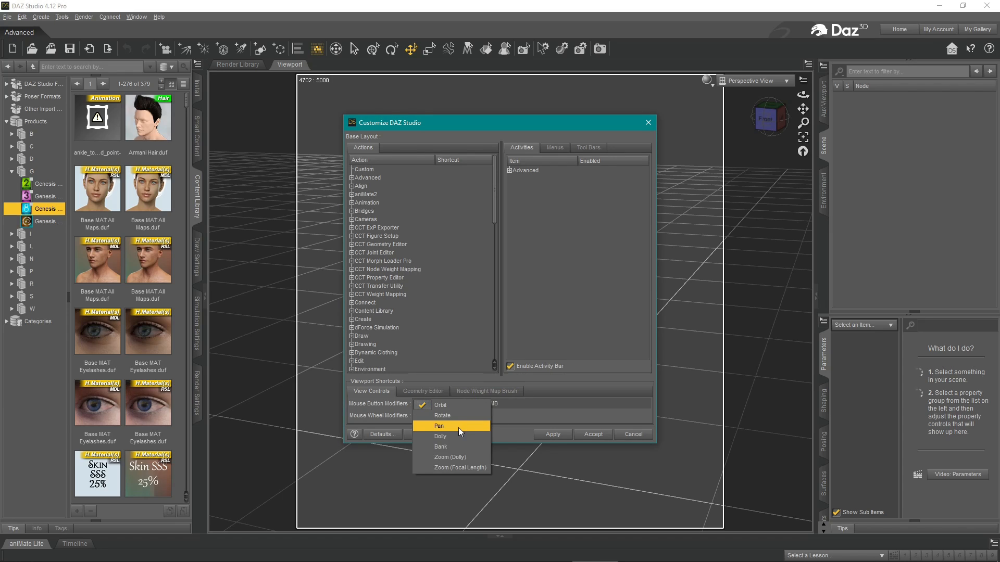
click(458, 417)
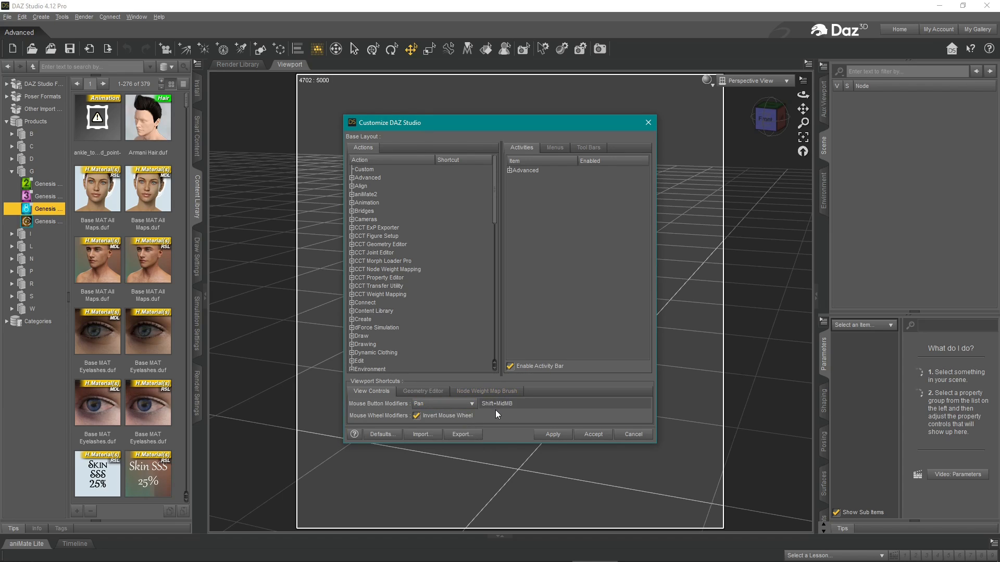
click(416, 416)
click(551, 434)
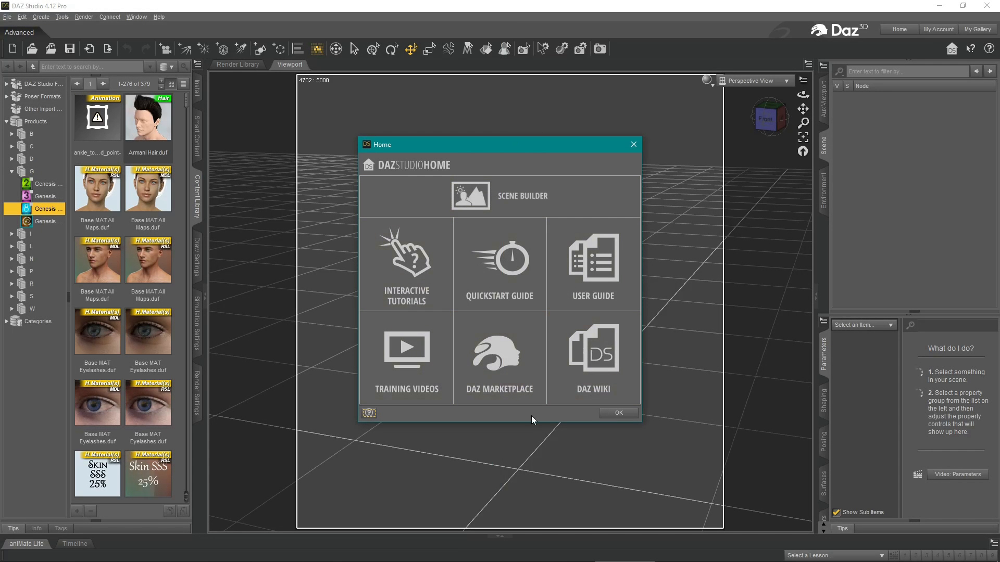
- Dismiss the Home window and load Genesis 8 Basic Female.duf from the content library into the empty scene
click(618, 413)
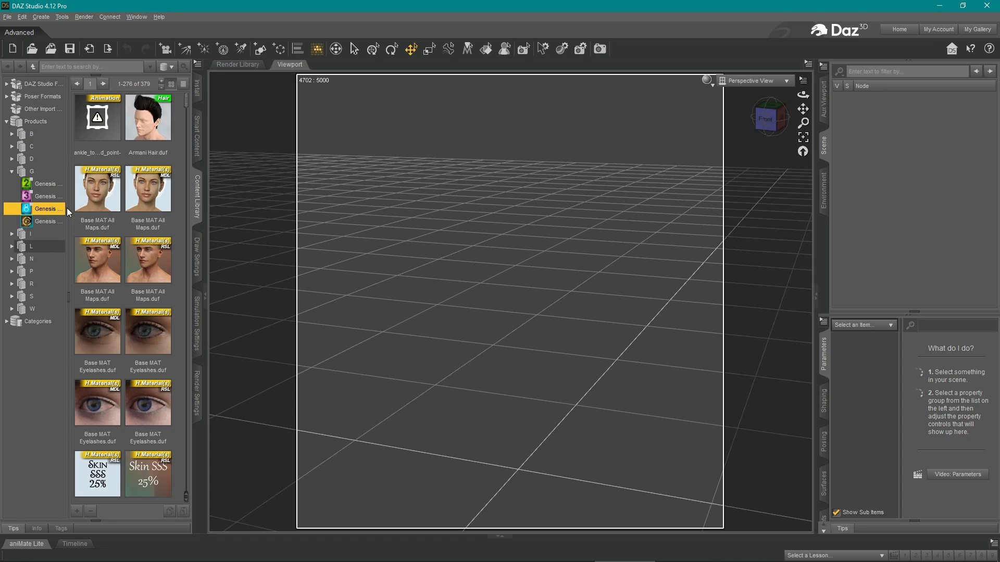
mouse_move(52, 215)
mouse_move(56, 189)
drag(186, 100, 190, 395)
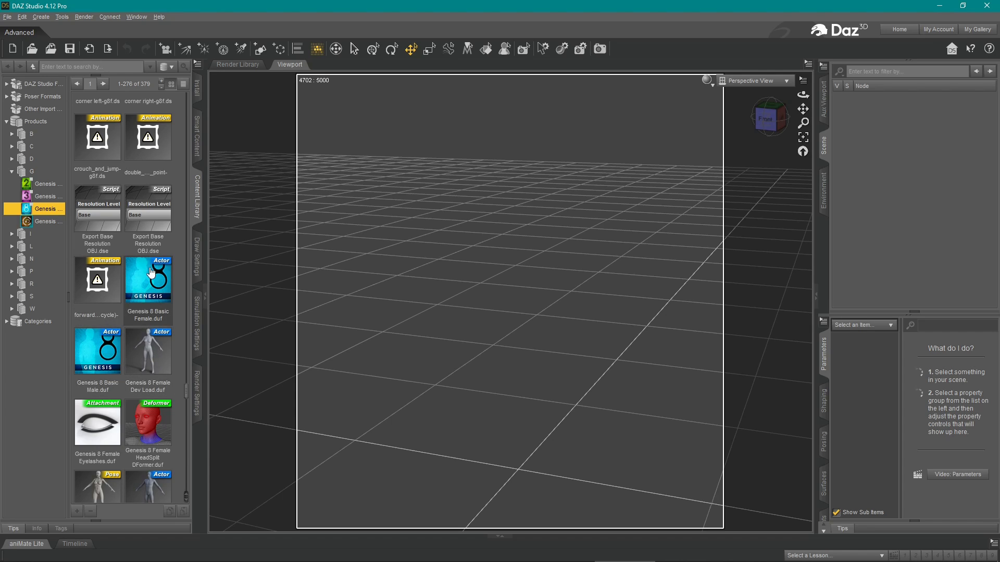
mouse_move(150, 280)
drag(145, 282, 377, 188)
drag(515, 289, 516, 290)
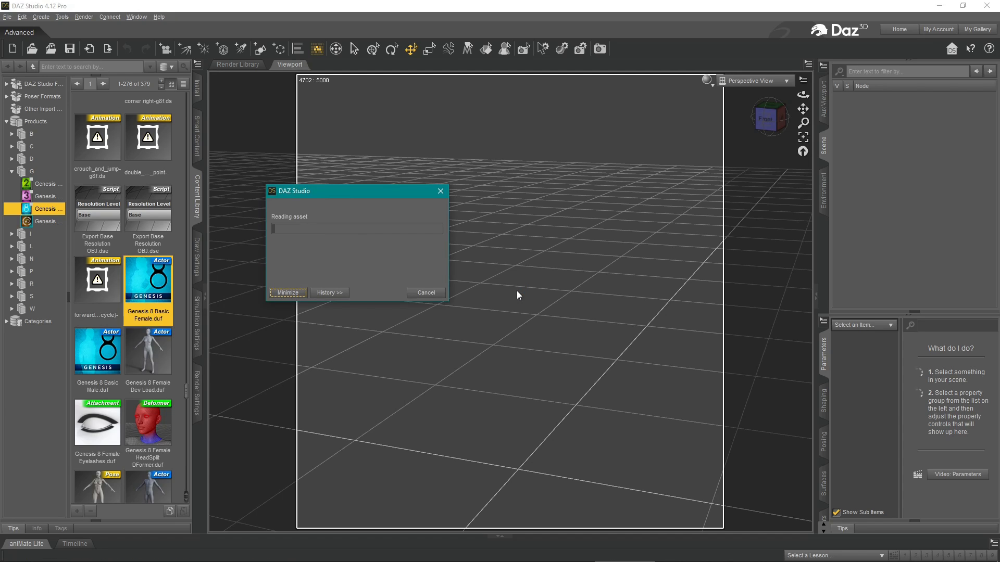
key(ctrl+z)
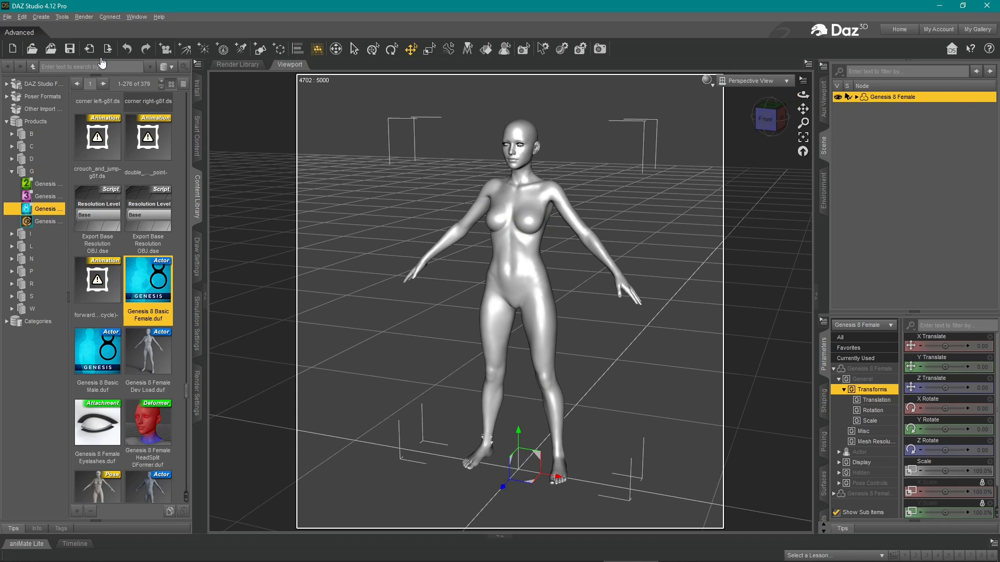
- Create a plane primitive as a floor under the female figure
click(42, 18)
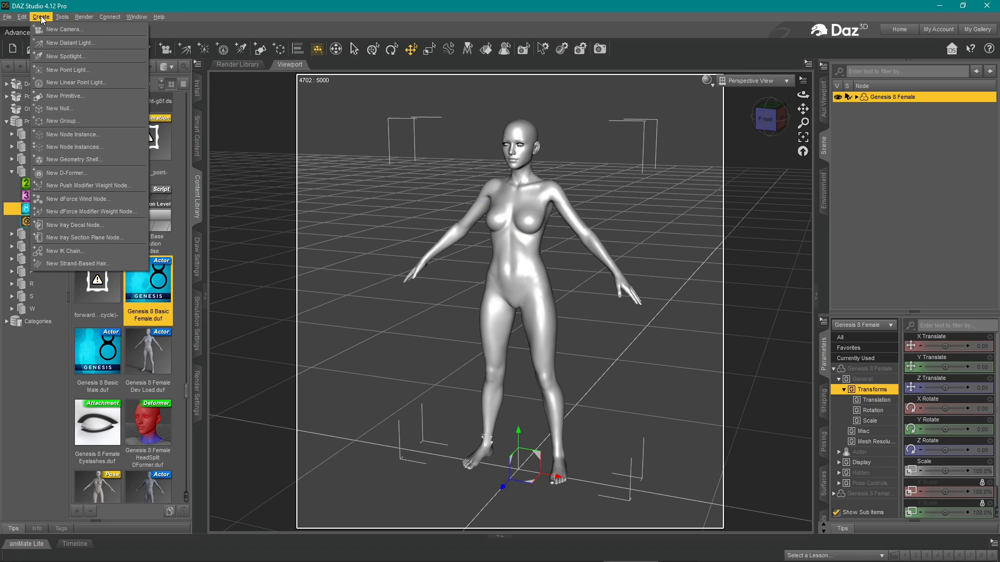
click(64, 96)
click(493, 331)
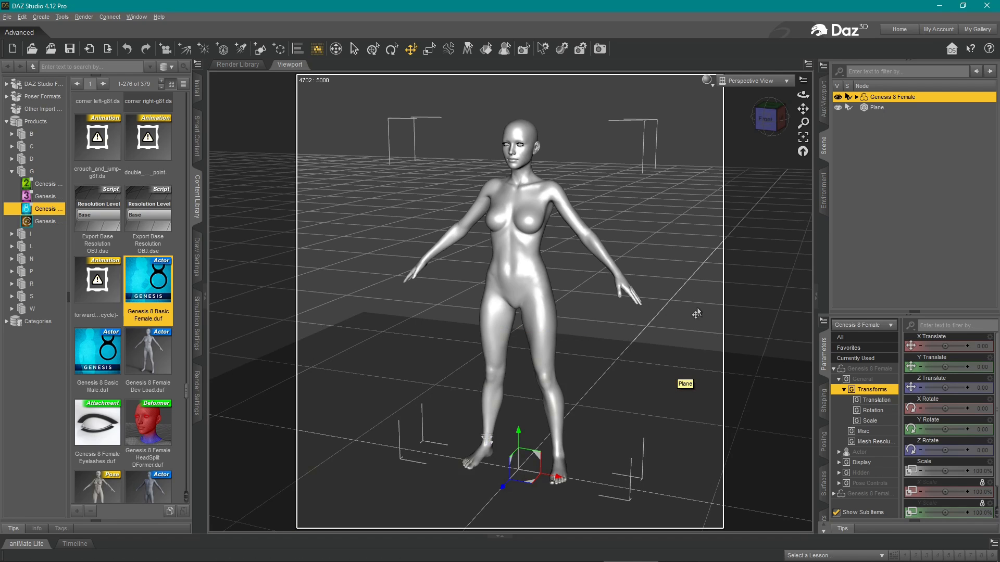
- Select the plane and the female figure in turn in the viewport, and clear the selection
click(659, 386)
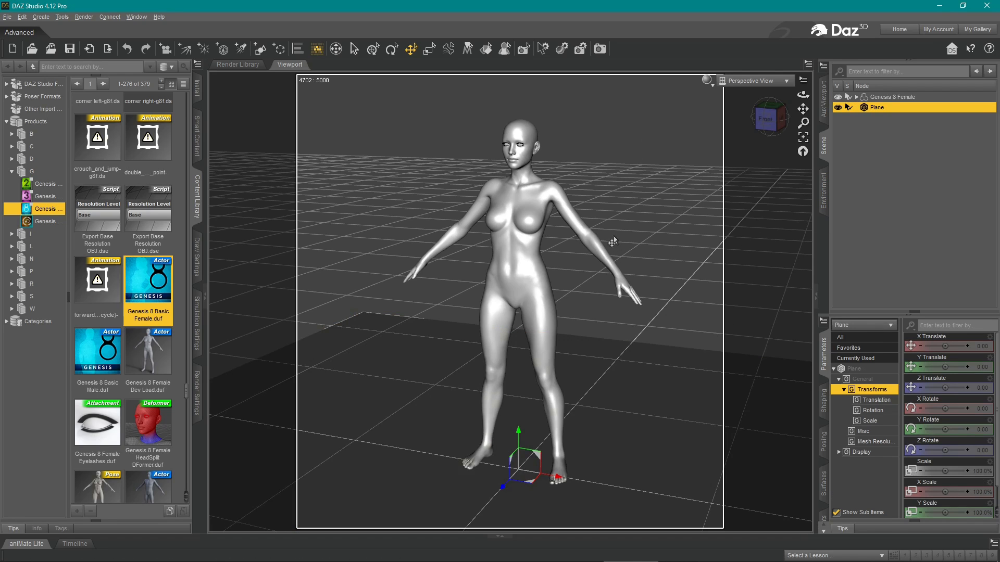
click(530, 207)
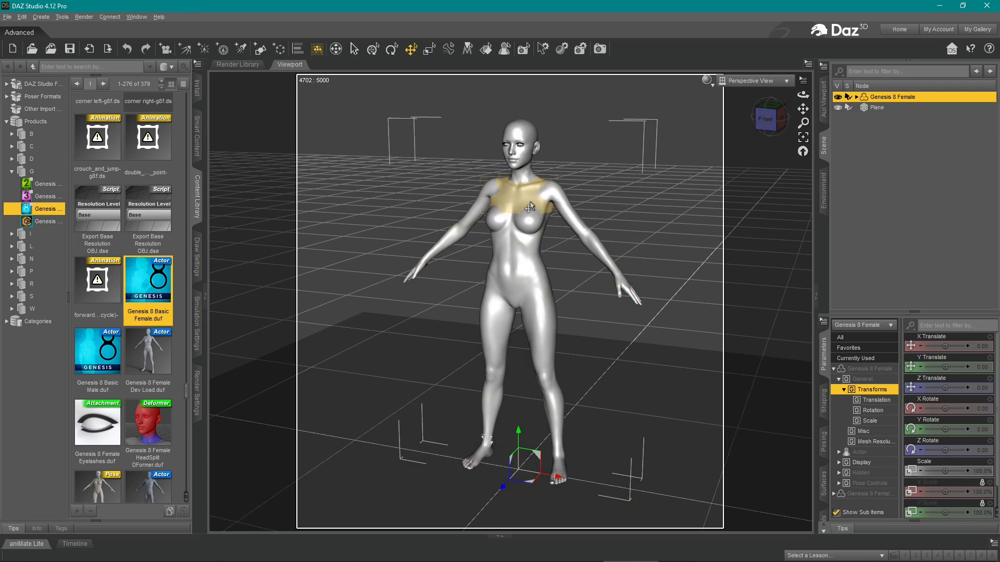
click(693, 191)
middle_drag(654, 288, 656, 274)
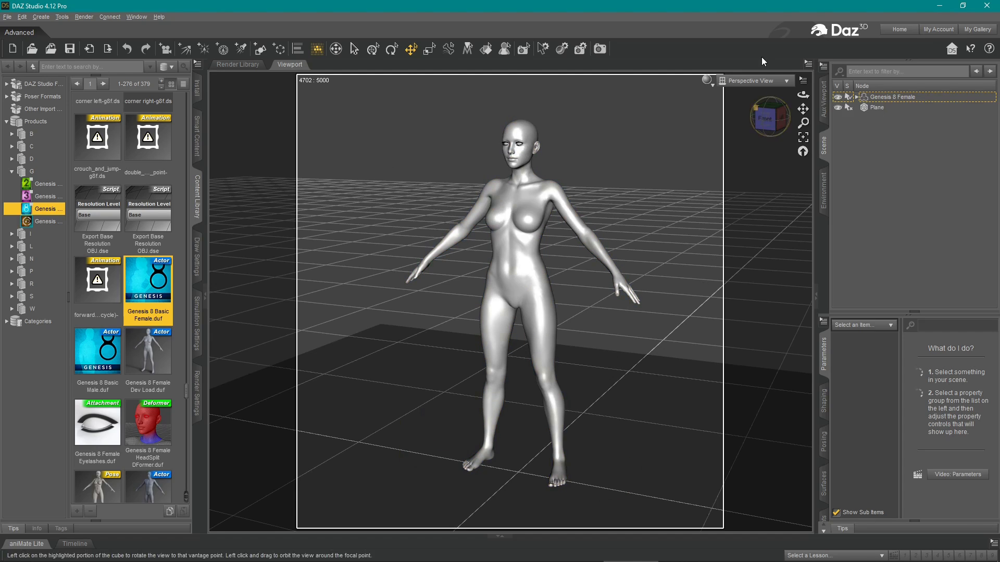
- Duplicate the Genesis 8 Female with its node hierarchy and move the copy to about X 32 and Z -16 beside the original
click(886, 97)
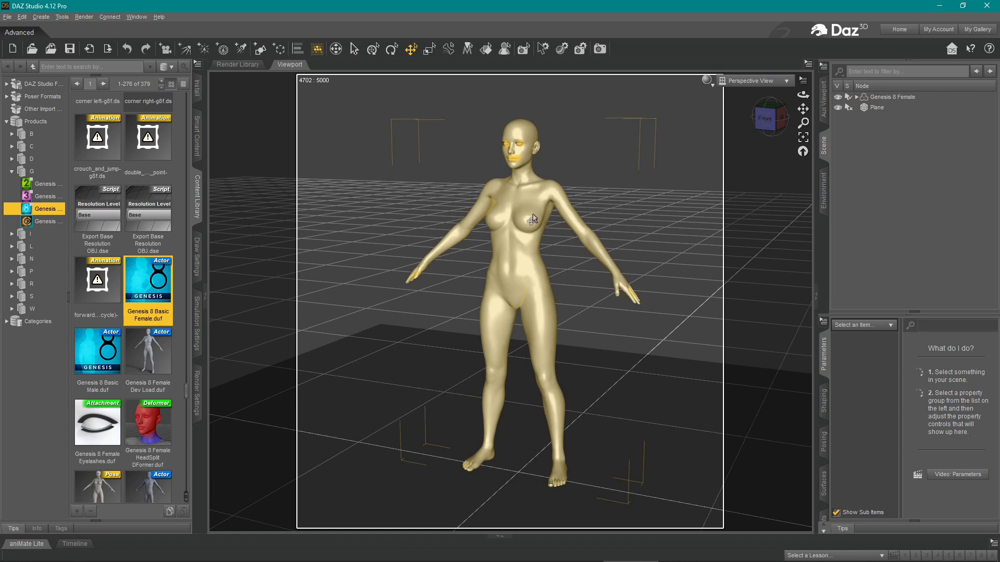
click(22, 17)
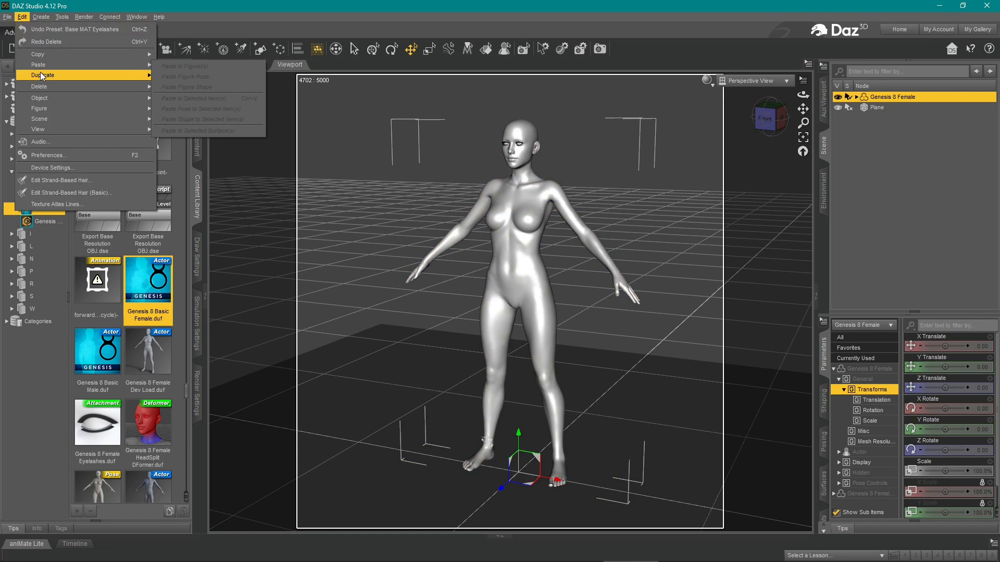
mouse_move(40, 74)
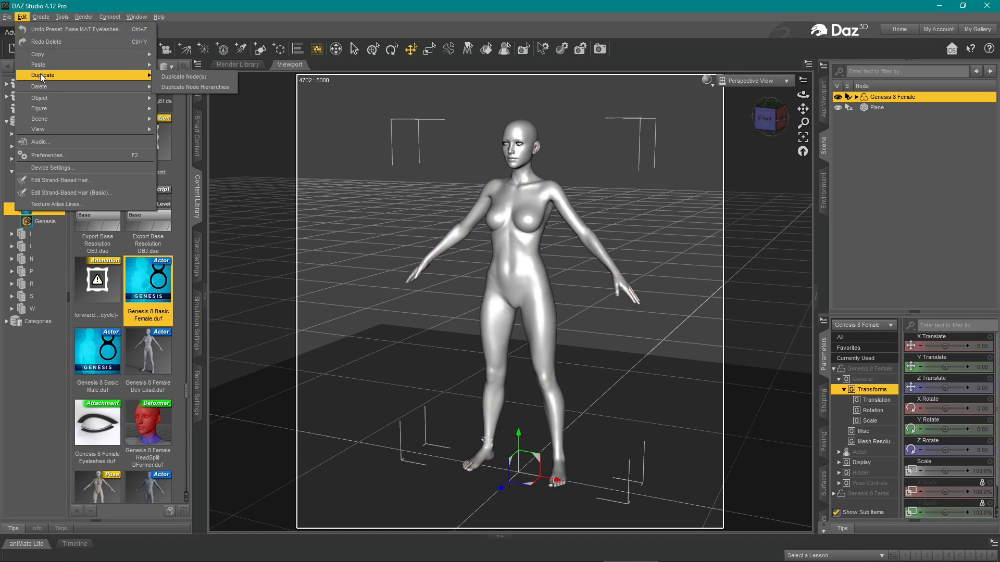
click(177, 87)
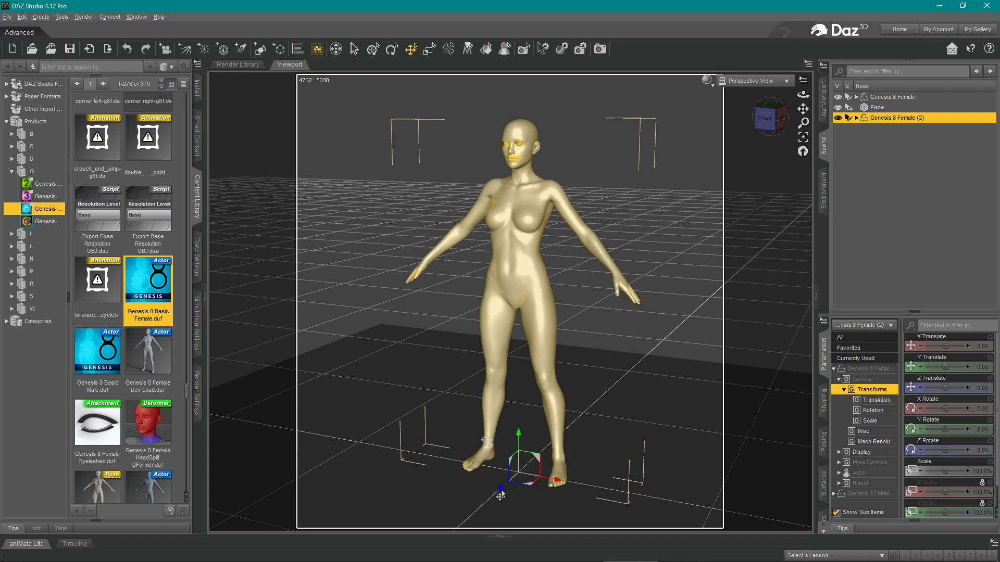
drag(500, 491, 572, 490)
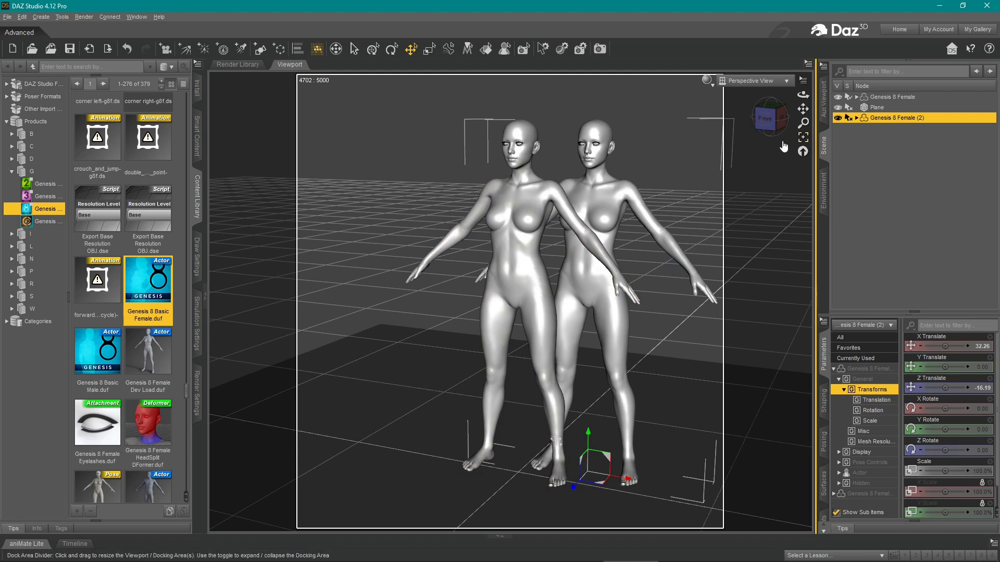
- Delete the duplicated figure and reselect the original Genesis 8 Female
click(598, 172)
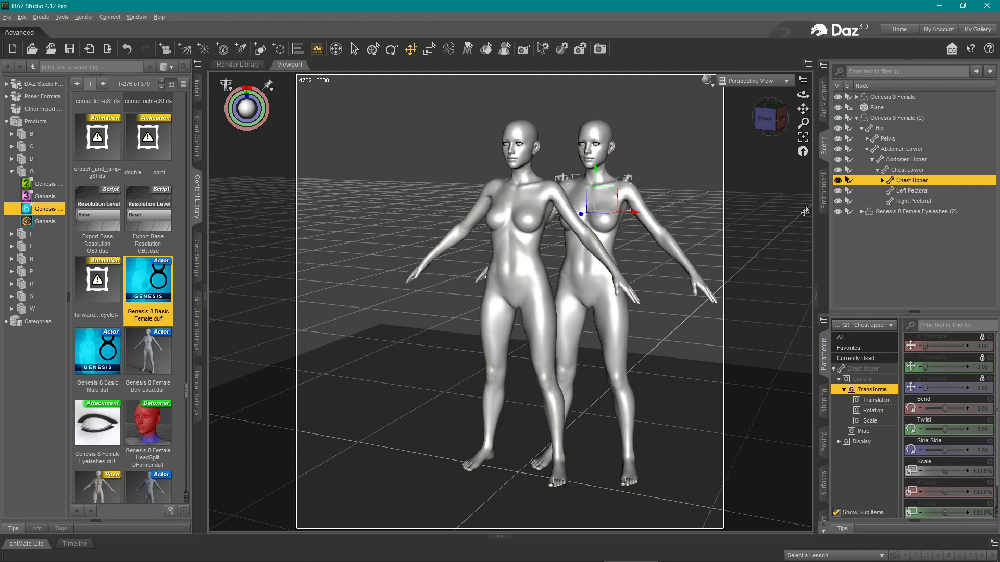
key(Delete)
mouse_move(575, 293)
middle_down()
mouse_move(536, 305)
mouse_move(565, 304)
middle_up()
click(885, 96)
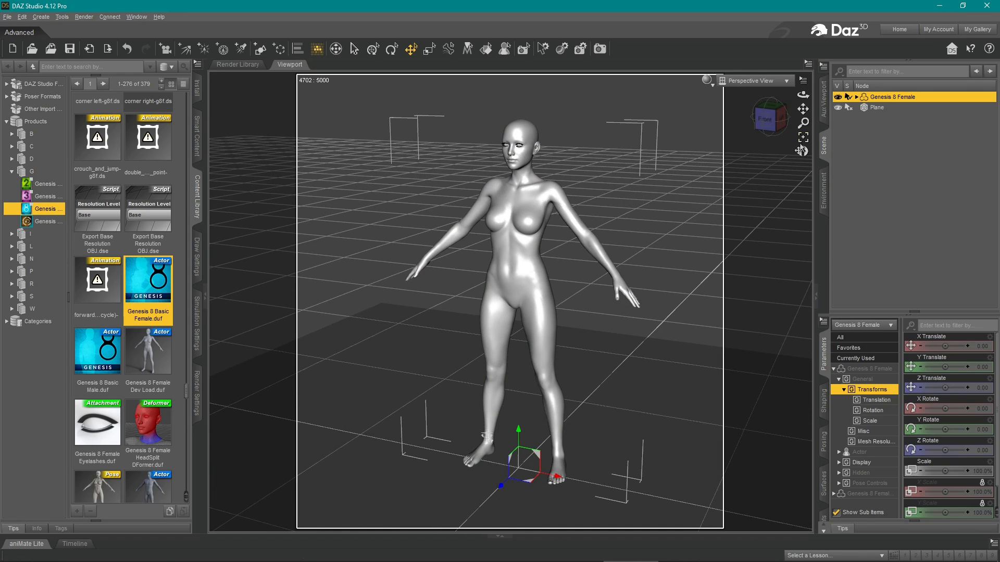
- Expand the Genesis 8 Female bone hierarchy down through Hip and Pelvis, and select the Hip bone
click(857, 97)
click(862, 107)
click(867, 118)
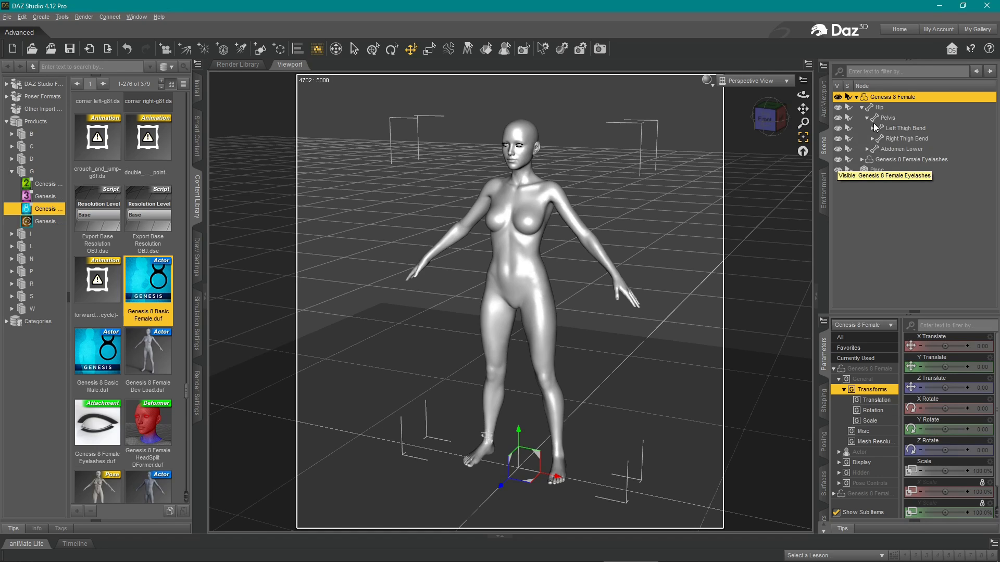
click(879, 108)
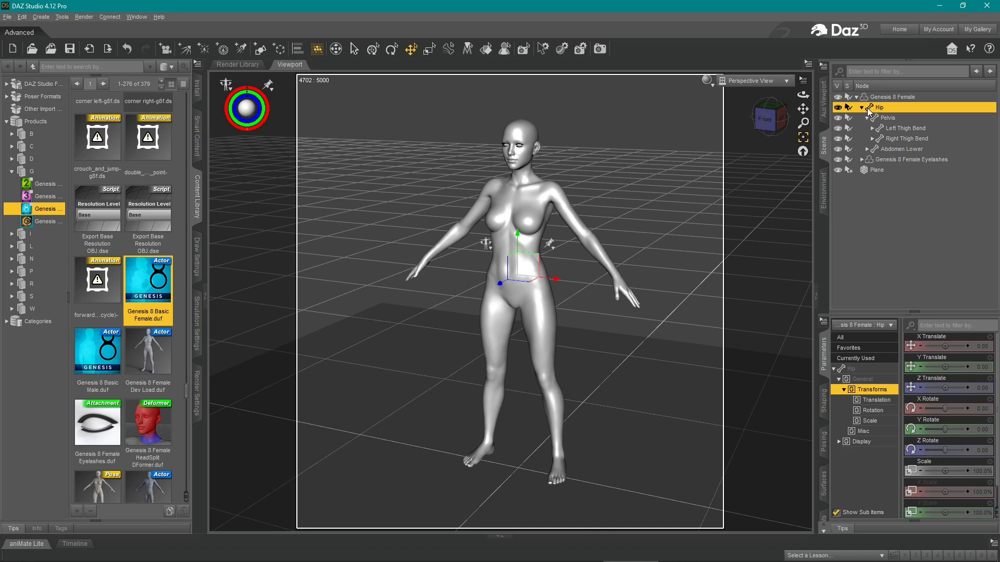
- Hide and show the Pelvis, Left Thigh Bend and Right Thigh Bend in turn, and undo the last selection
click(839, 119)
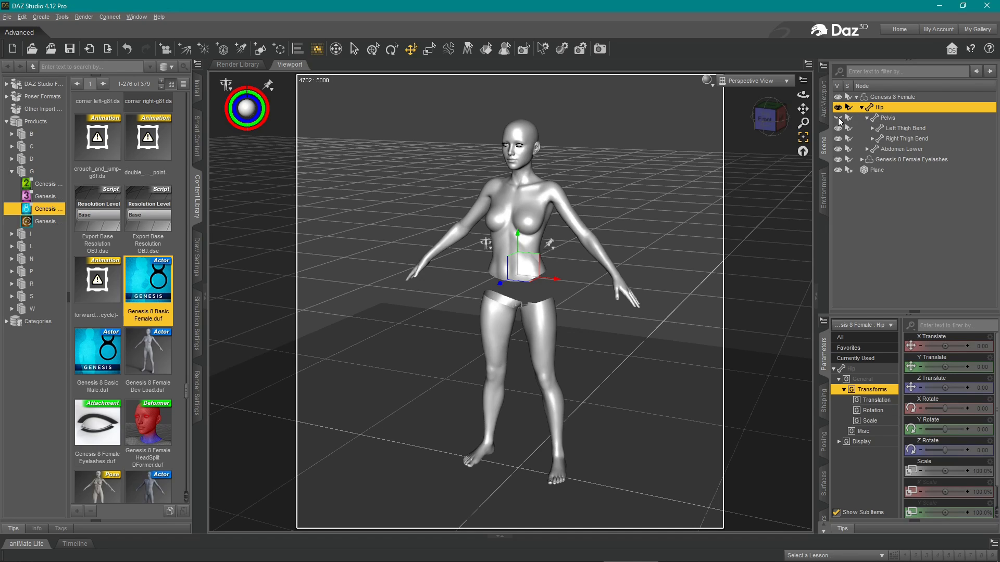
click(838, 118)
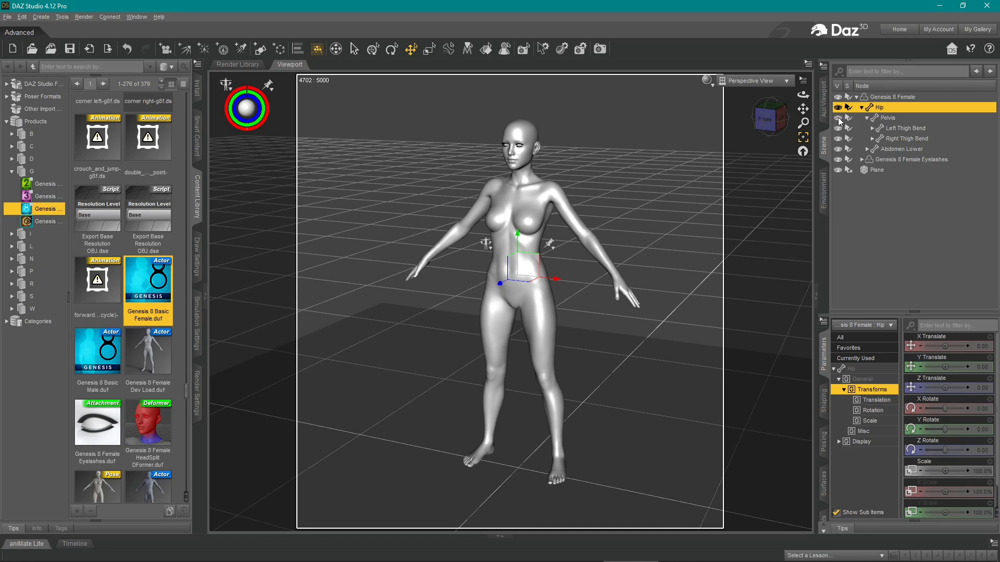
click(839, 128)
click(839, 129)
click(838, 139)
click(837, 139)
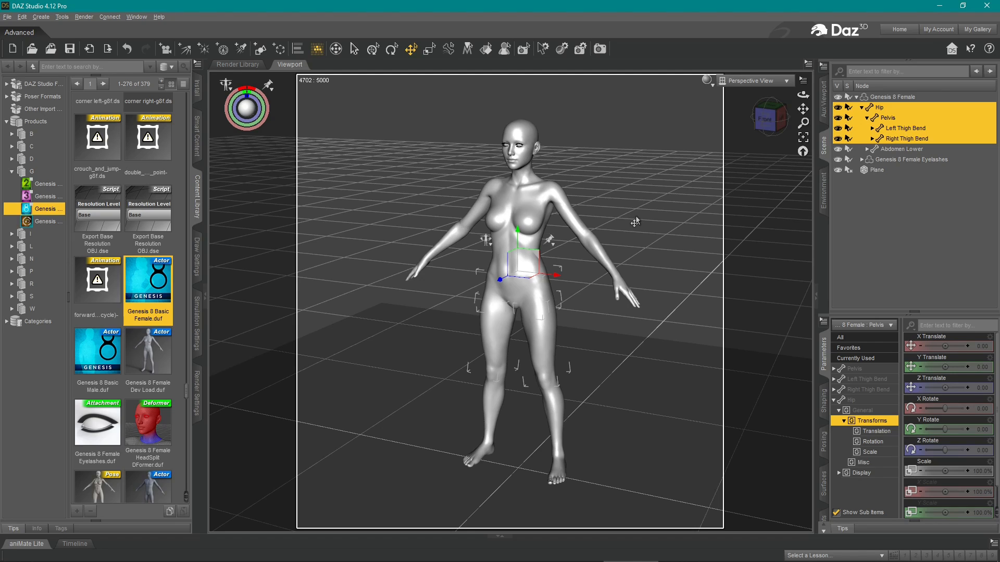
key(ctrl+z)
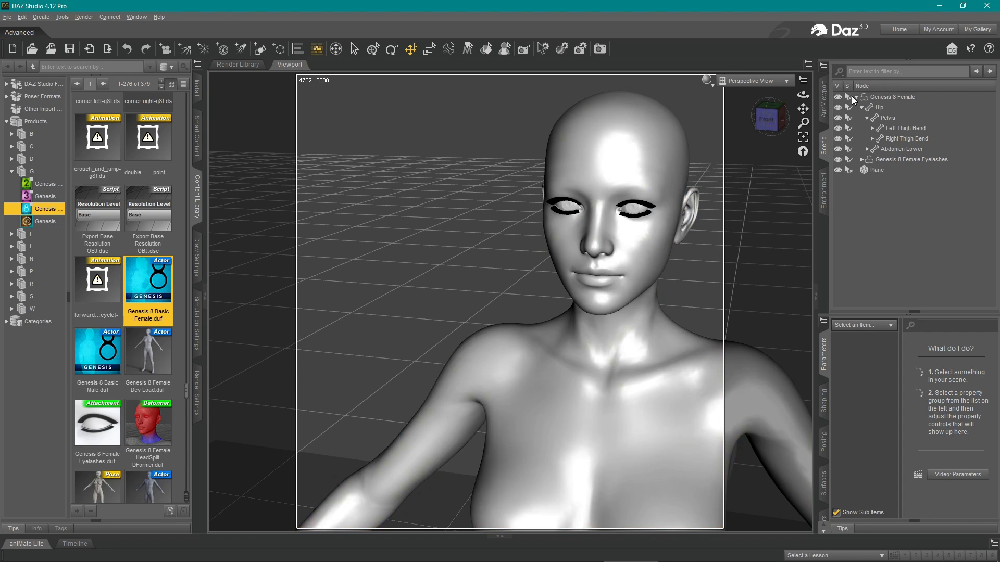
- Delete the Genesis 8 Female Eyelashes from the scene
click(897, 161)
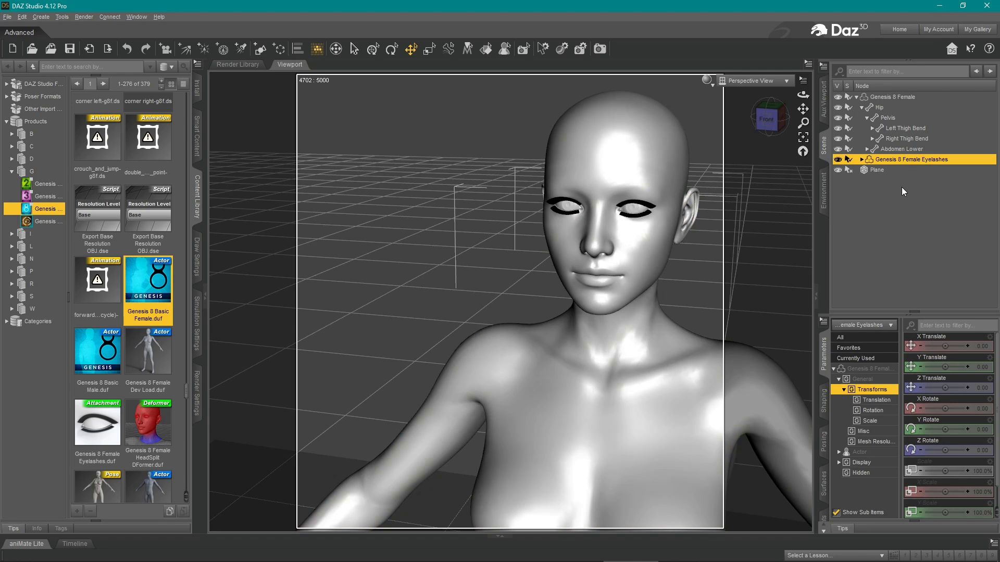
key(Delete)
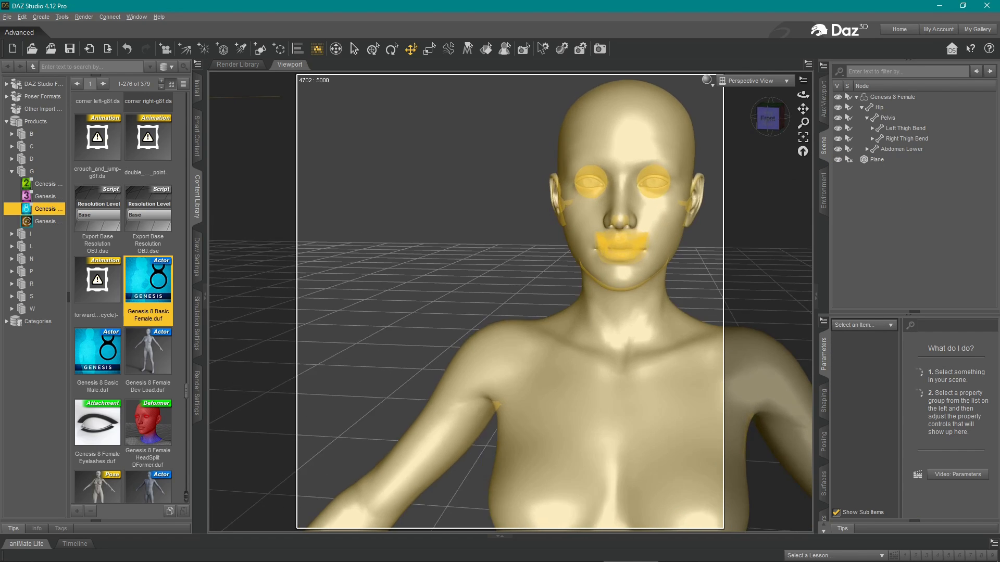
- Pull the figure's right hand down toward the body and shift the abdomen slightly in the viewport
drag(756, 277, 701, 280)
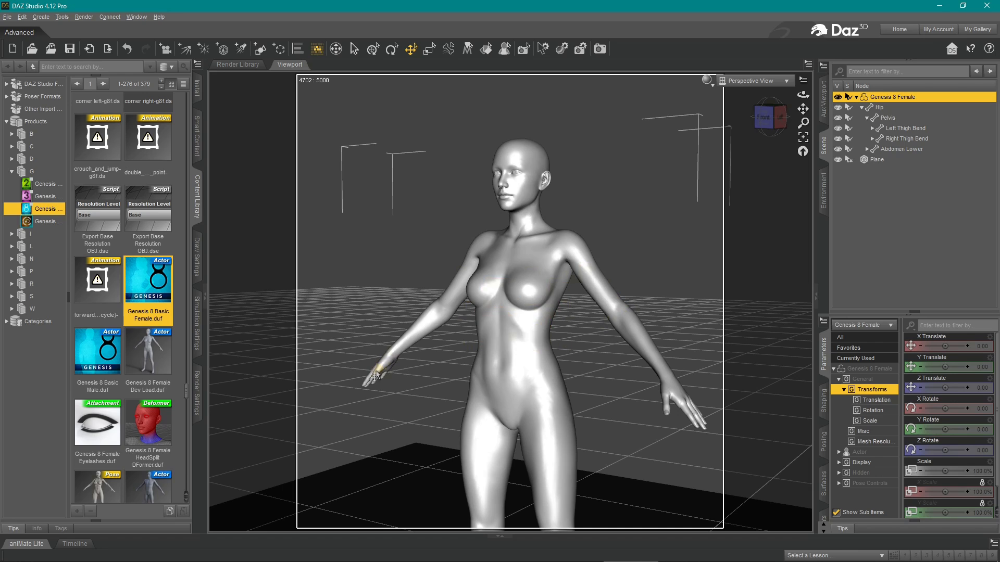
drag(384, 370, 405, 385)
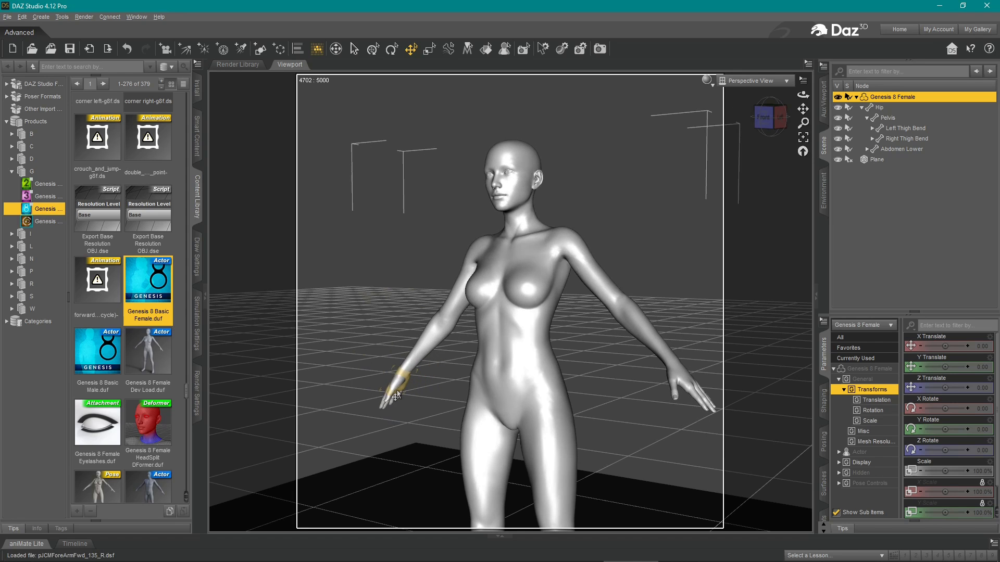
middle_drag(404, 385, 443, 396)
middle_drag(682, 355, 639, 373)
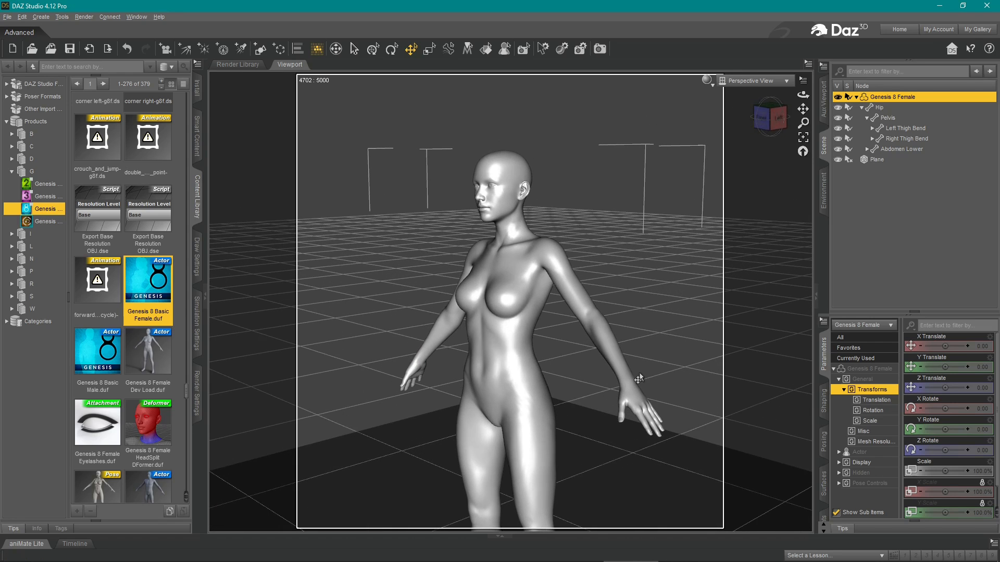
mouse_move(508, 339)
mouse_down()
mouse_move(476, 352)
mouse_move(489, 283)
mouse_move(565, 342)
mouse_move(555, 308)
mouse_move(504, 338)
mouse_move(518, 356)
mouse_move(509, 336)
mouse_up()
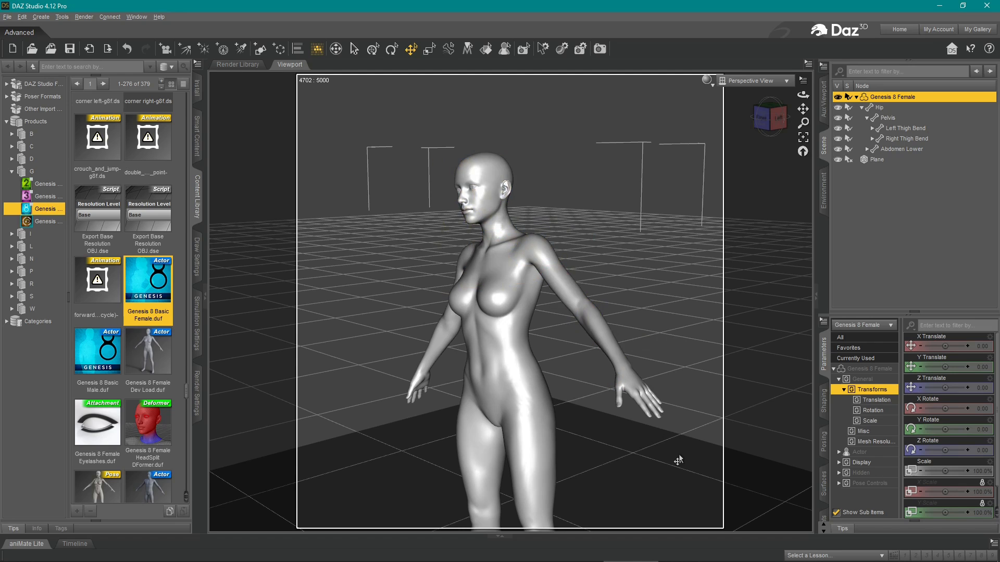
- Raise the figure's left arm forward by pulling its left hand up in front of the chest
middle_drag(658, 391, 594, 402)
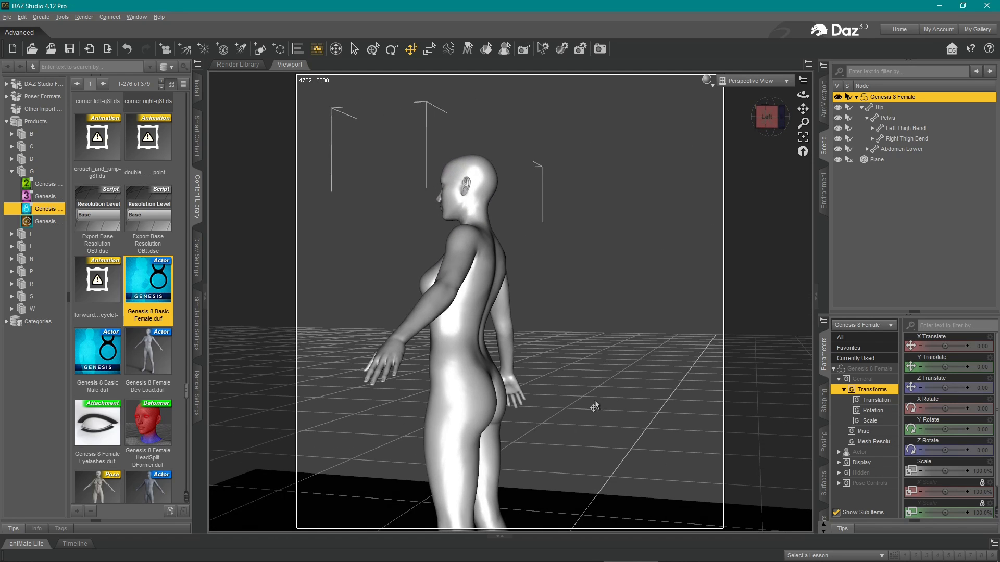
scroll(383, 405, up, 5)
scroll(400, 415, down, 2)
middle_drag(424, 422, 527, 416)
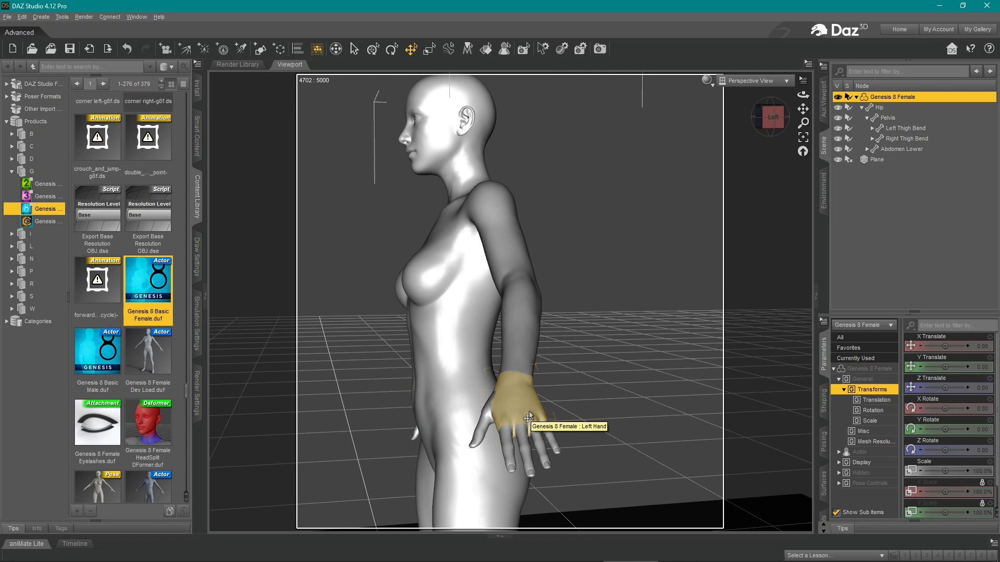
middle_drag(528, 413, 529, 412)
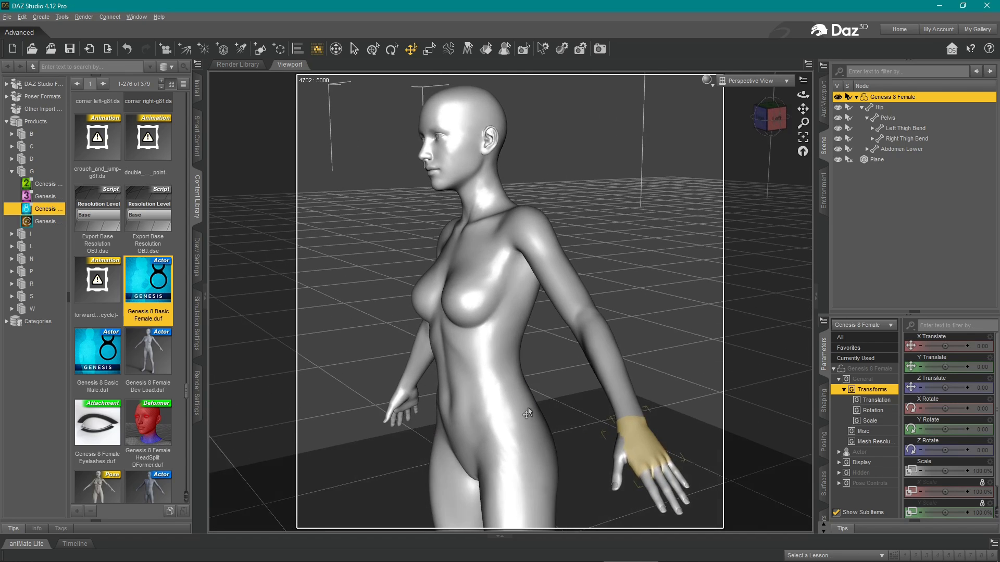
scroll(528, 412, down, 2)
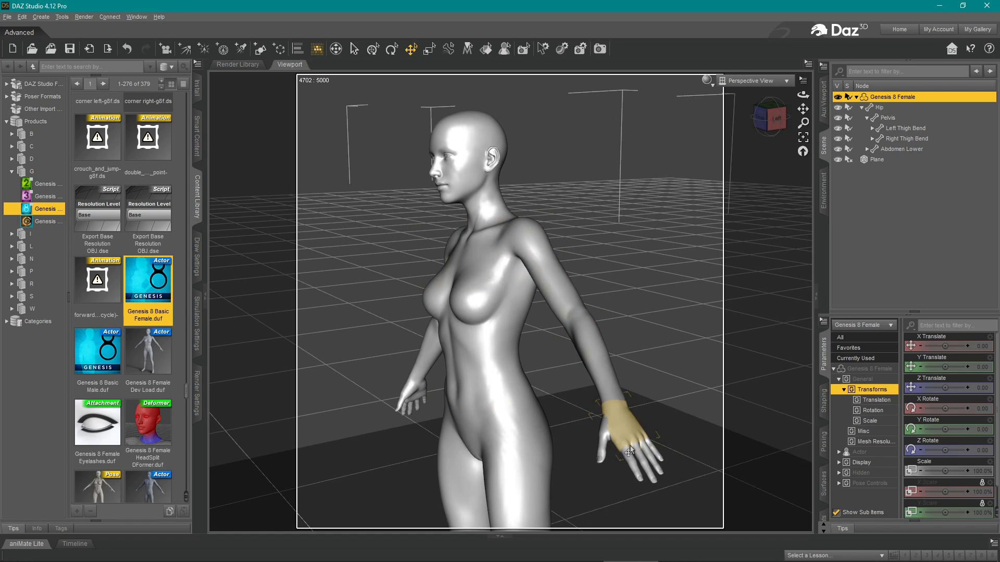
drag(623, 451, 329, 307)
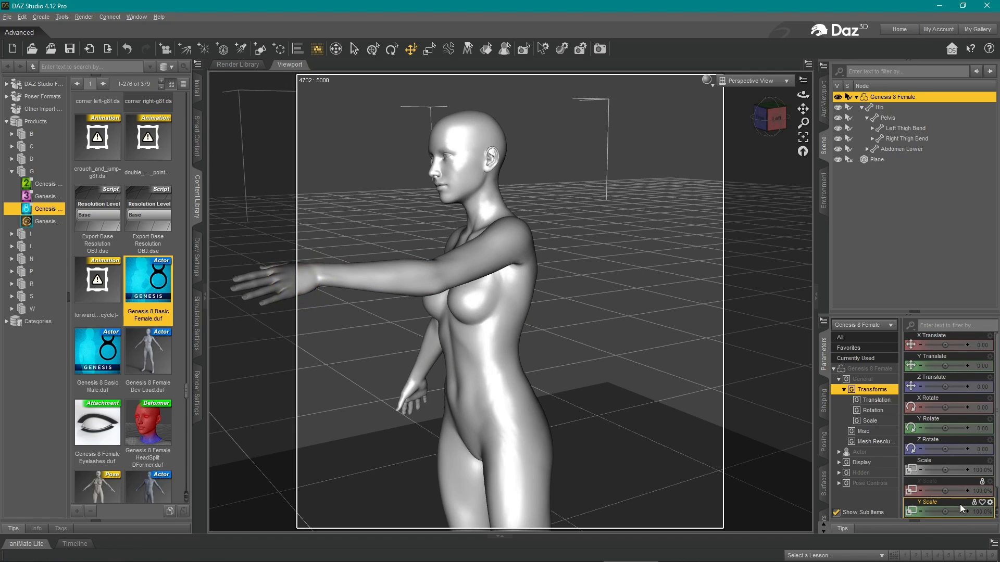
- Reposition the left foot, left hand and upper abdomen to change the figure's stance, and clear the selection
alt+drag(386, 307, 662, 366)
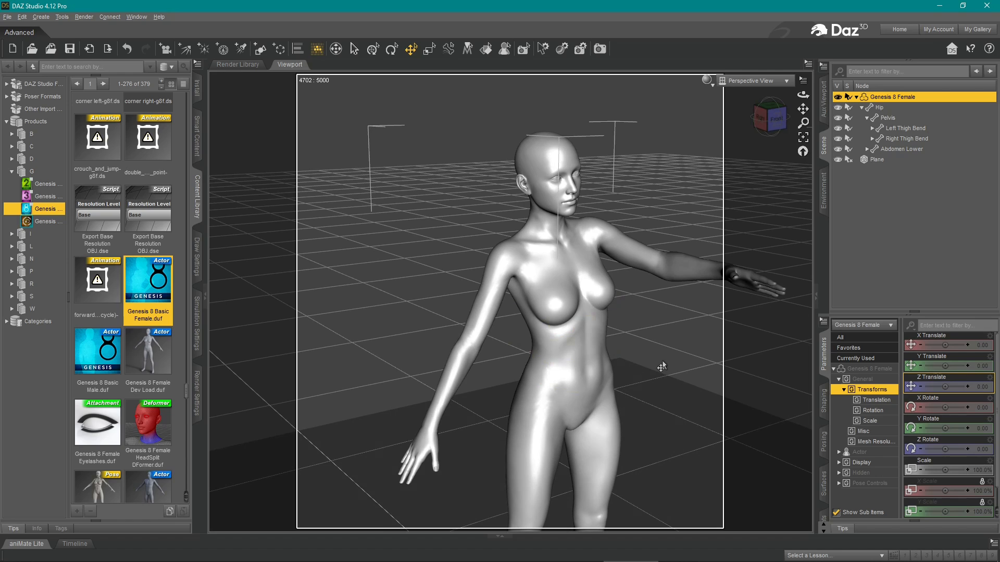
ctrl+alt+right_drag(680, 375, 571, 354)
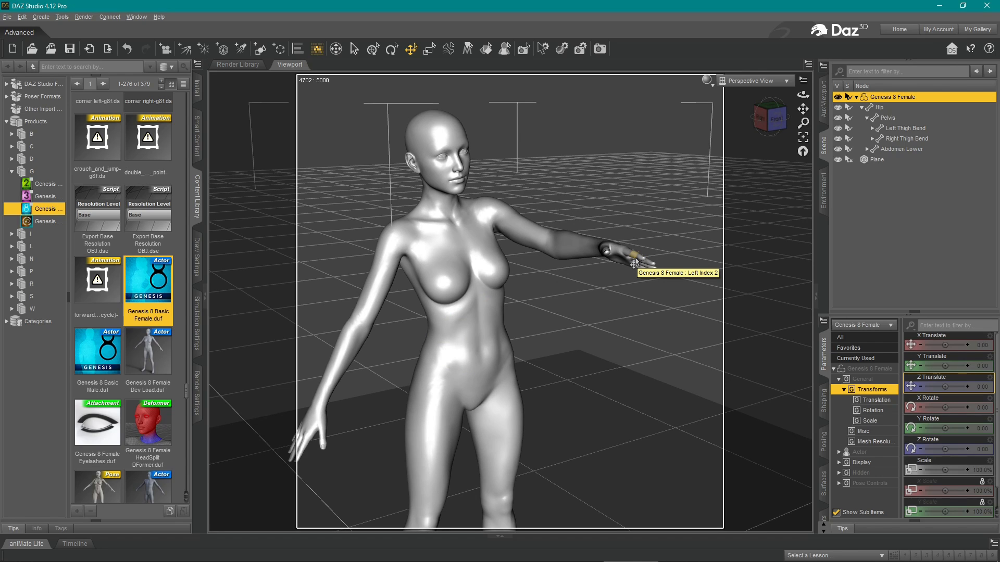
scroll(673, 360, down, 3)
ctrl+alt+right_drag(454, 521, 436, 458)
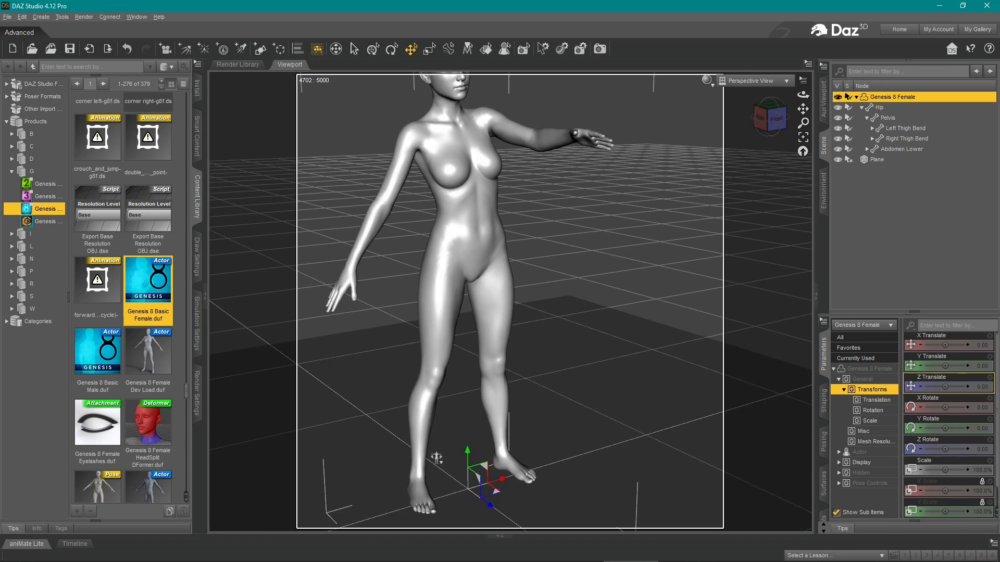
drag(516, 469, 481, 471)
drag(586, 147, 542, 182)
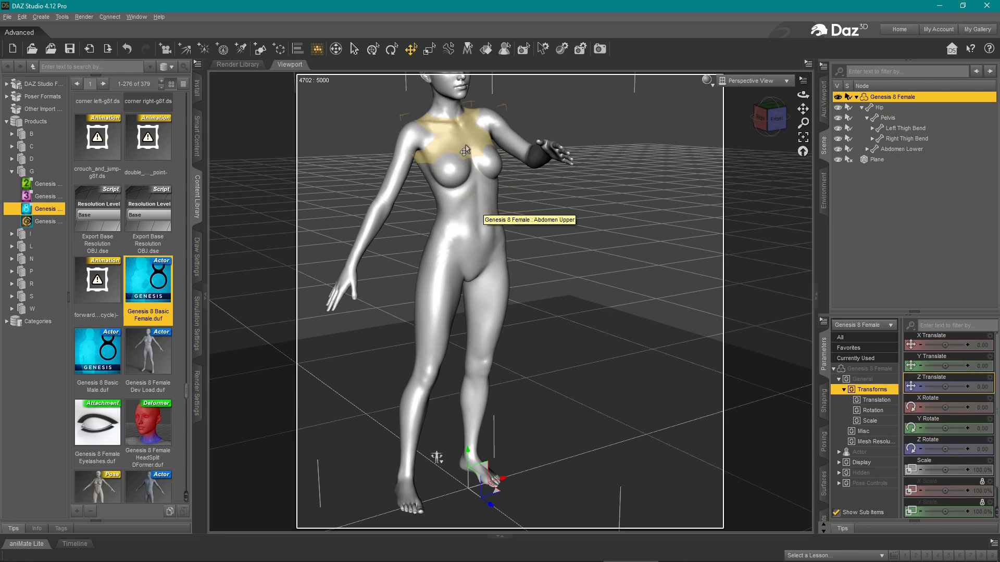
mouse_move(466, 214)
mouse_down()
mouse_move(458, 221)
mouse_move(468, 229)
mouse_move(487, 194)
mouse_move(480, 215)
mouse_up()
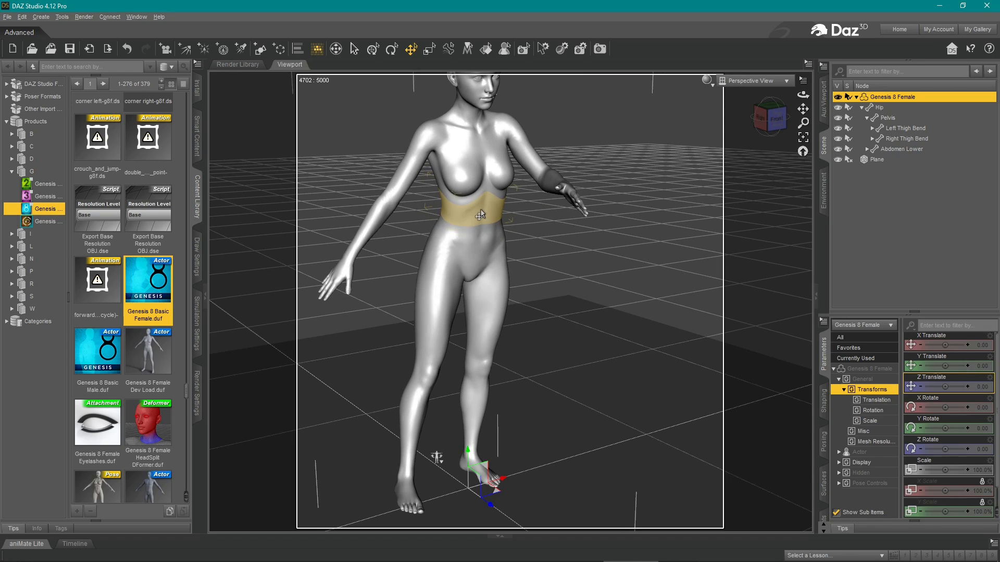
key(ctrl+z)
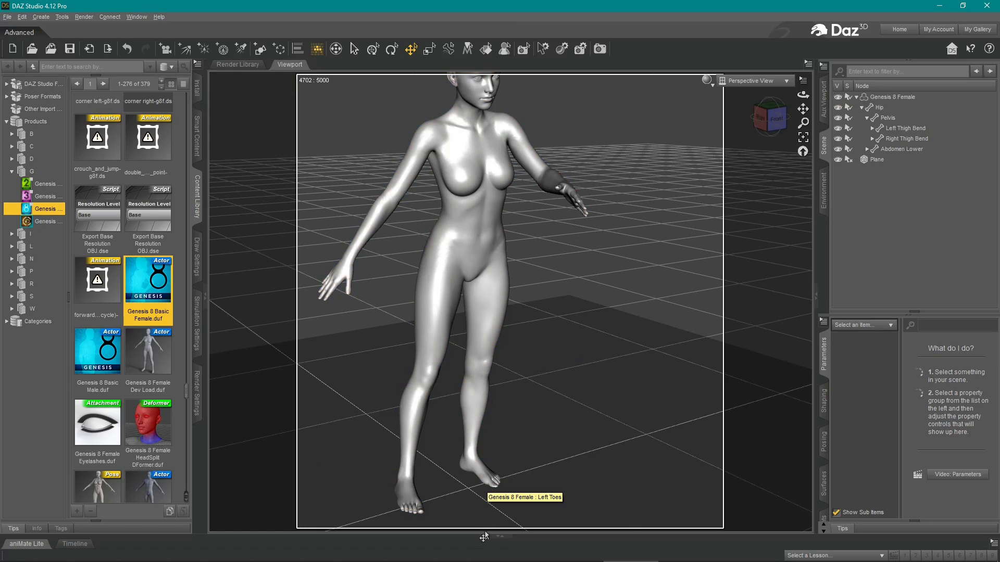
- Reset the Genesis 8 Female to its default stance with Restore Figure Pose
scroll(493, 488, down, 2)
scroll(493, 488, down, 1)
click(442, 425)
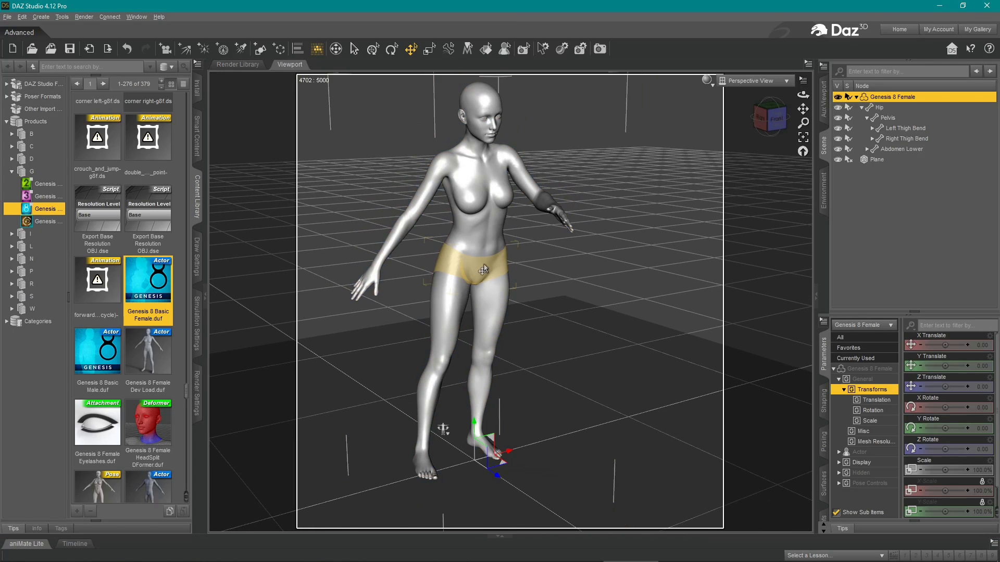
click(444, 435)
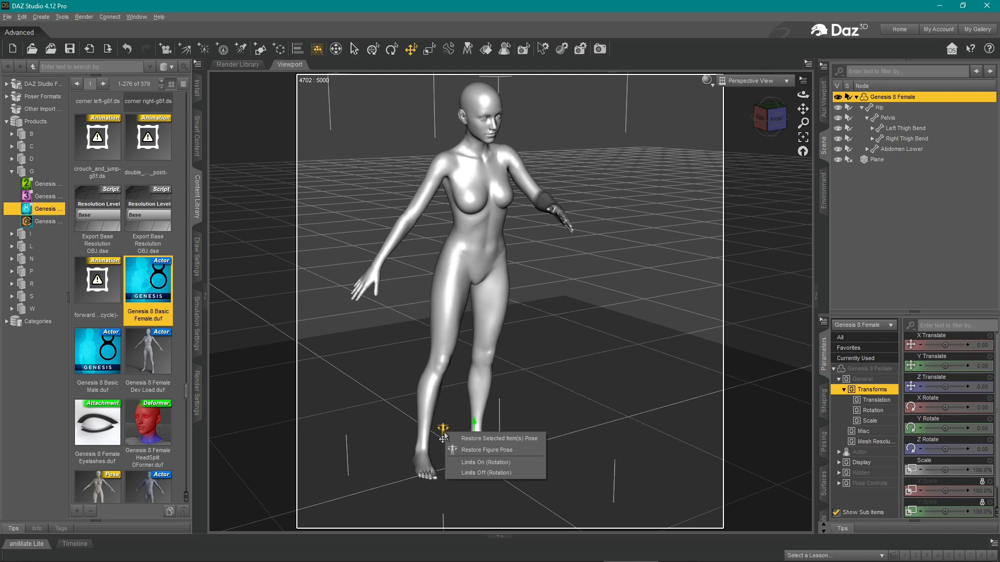
click(467, 450)
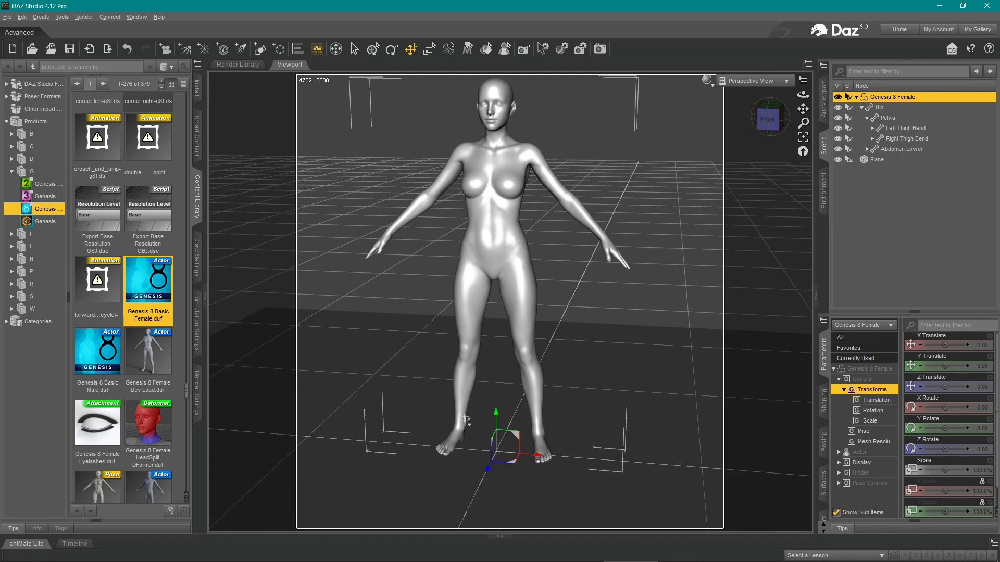
- Reselect the Genesis 8 Female in the scene hierarchy and show only its Translation parameters
click(641, 254)
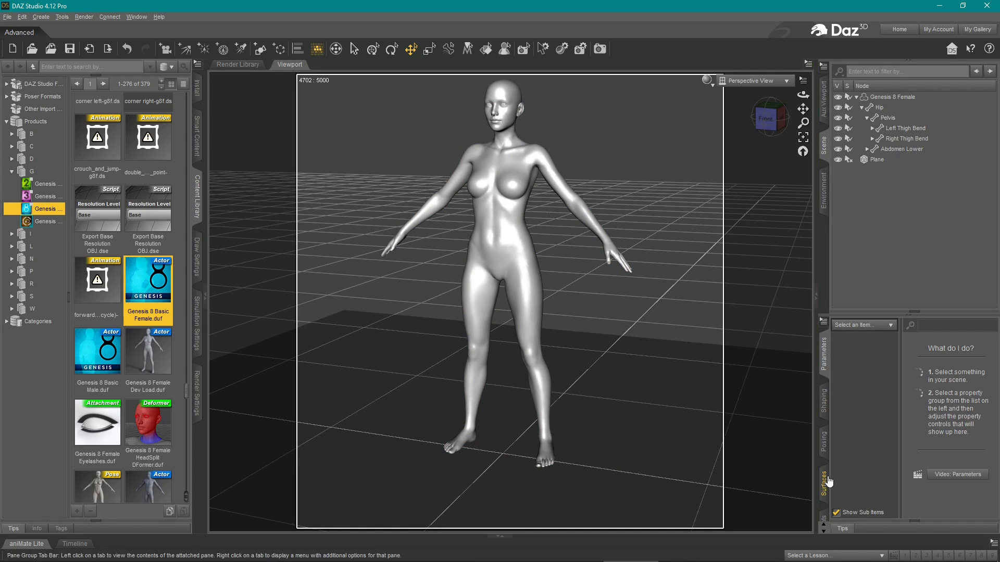
click(887, 98)
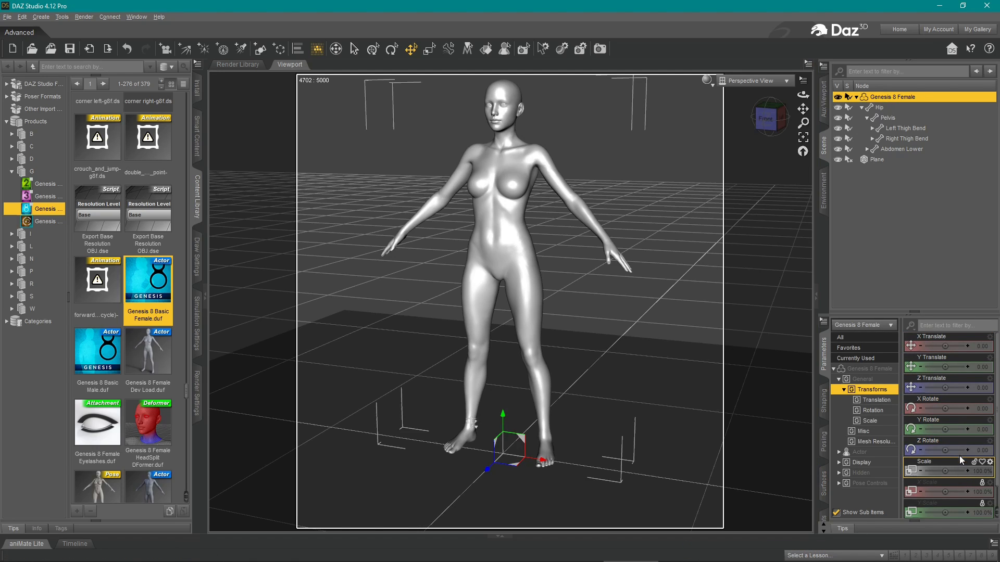
scroll(958, 448, down, 1)
scroll(957, 439, up, 1)
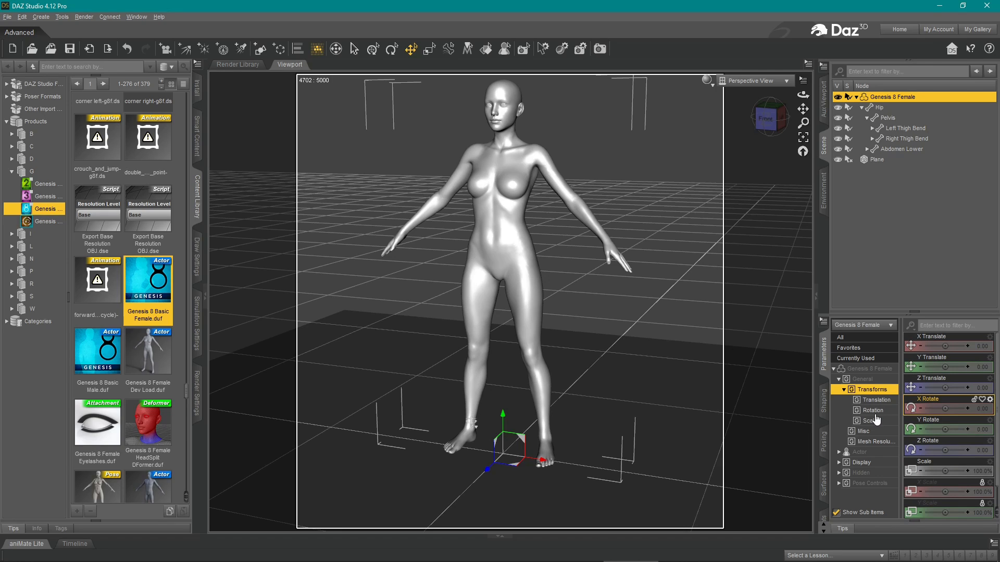
click(876, 401)
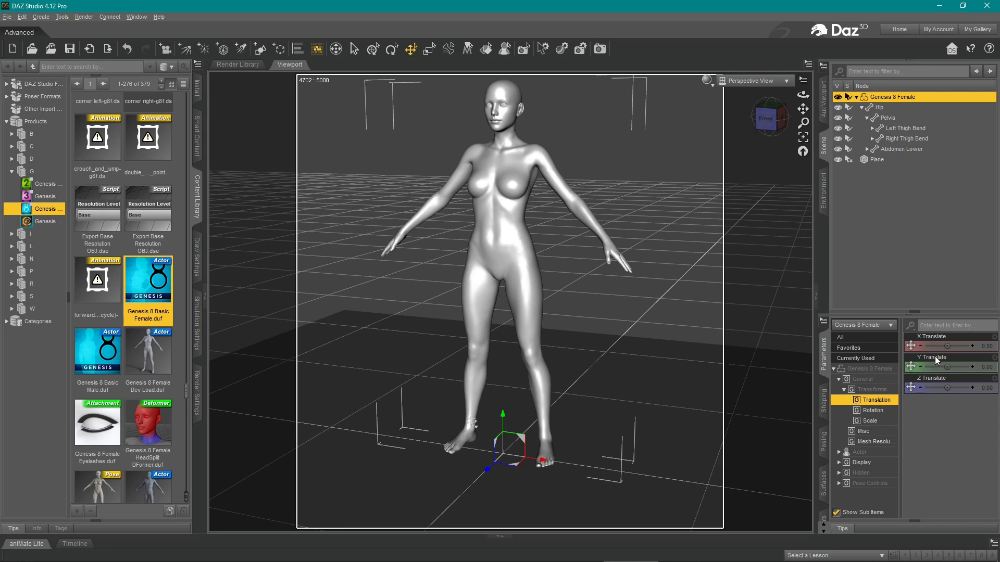
- Try moving the whole figure along the X and Z axes, and return its translation to 0
drag(947, 346, 924, 357)
drag(486, 470, 622, 485)
key(ctrl+z)
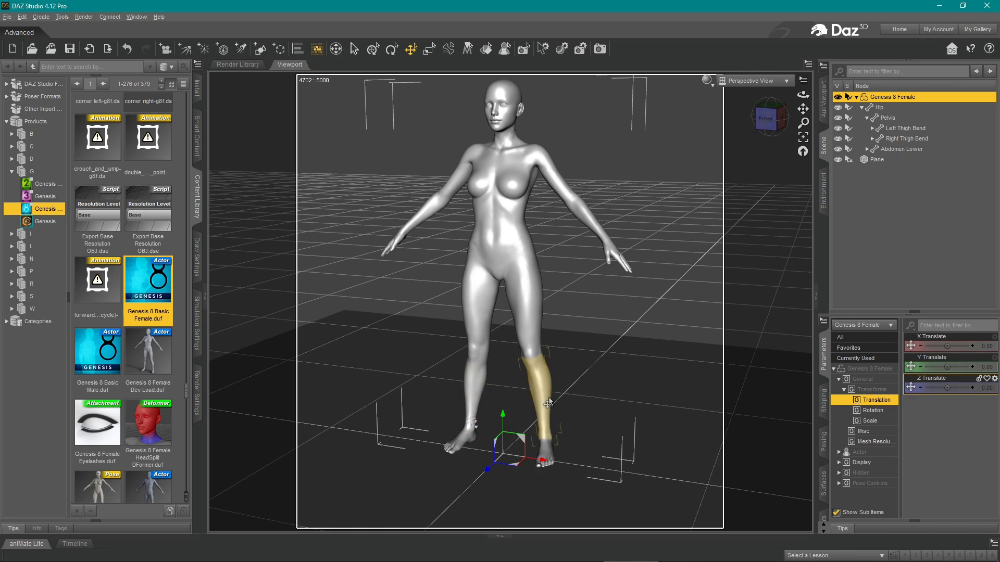
drag(924, 346, 949, 354)
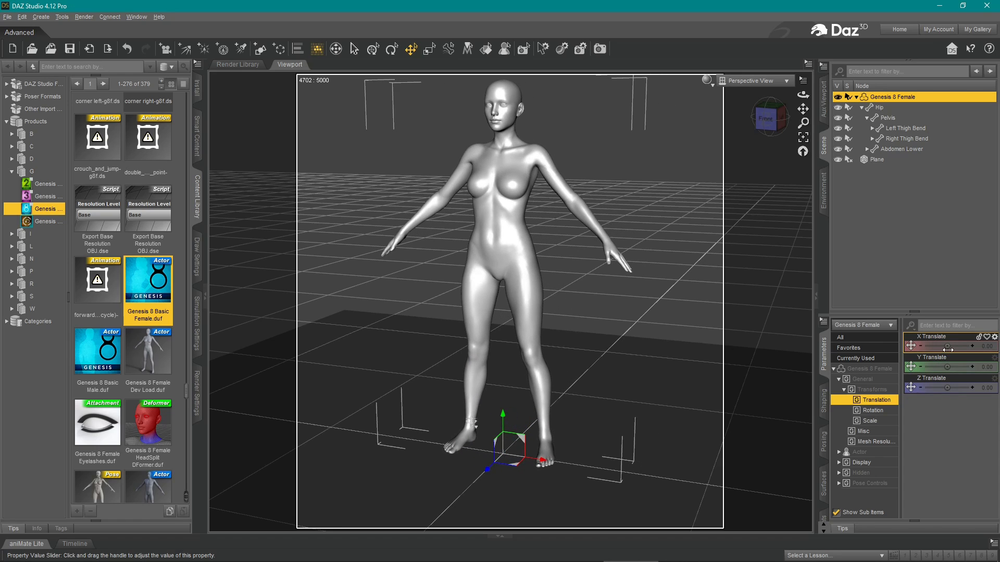
- Show the figure's Rotation parameters and set its X Rotate to about 46.47
click(871, 411)
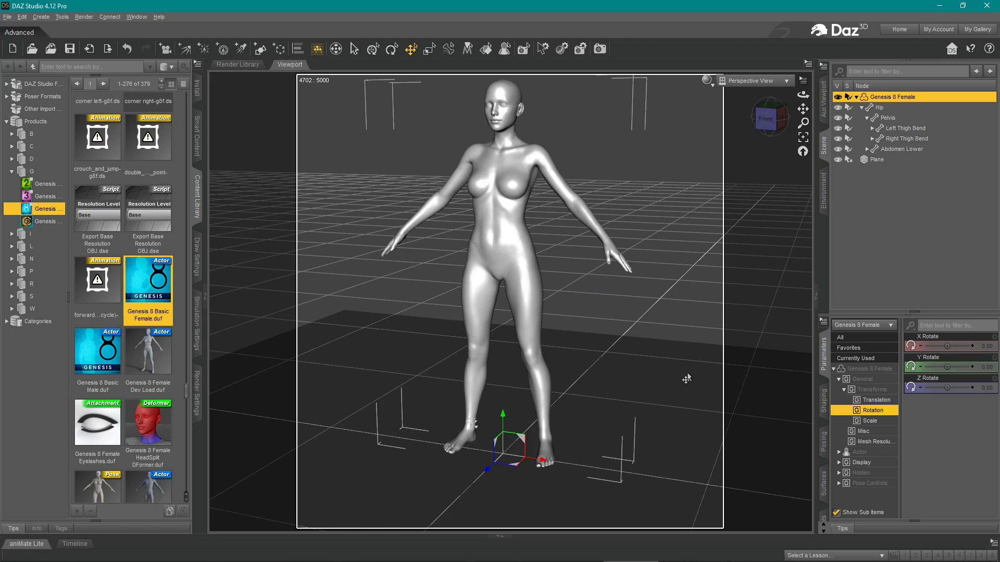
drag(947, 346, 961, 346)
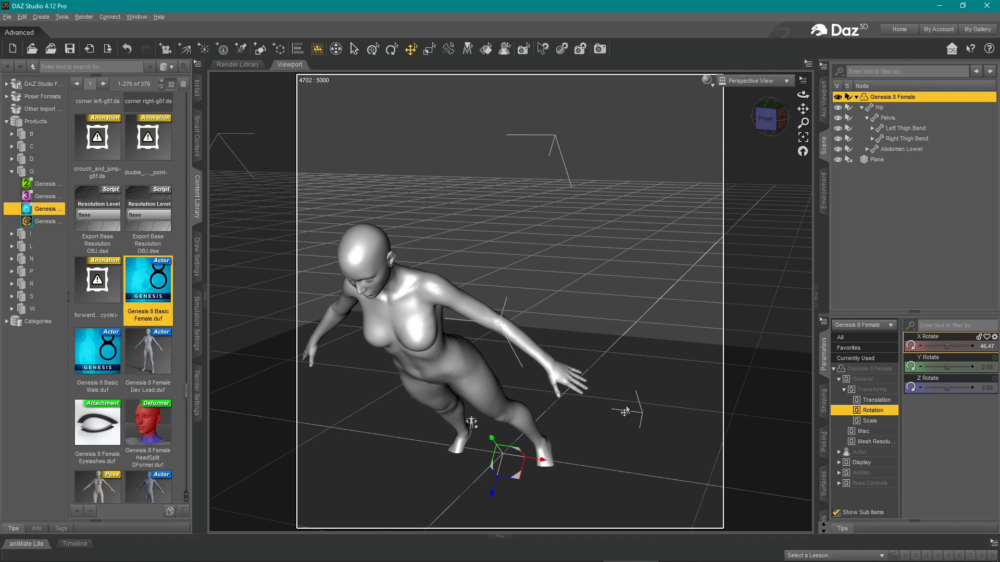
- Try bending the figure's head and neck backward, setting the head selection's Bend to -25
click(364, 249)
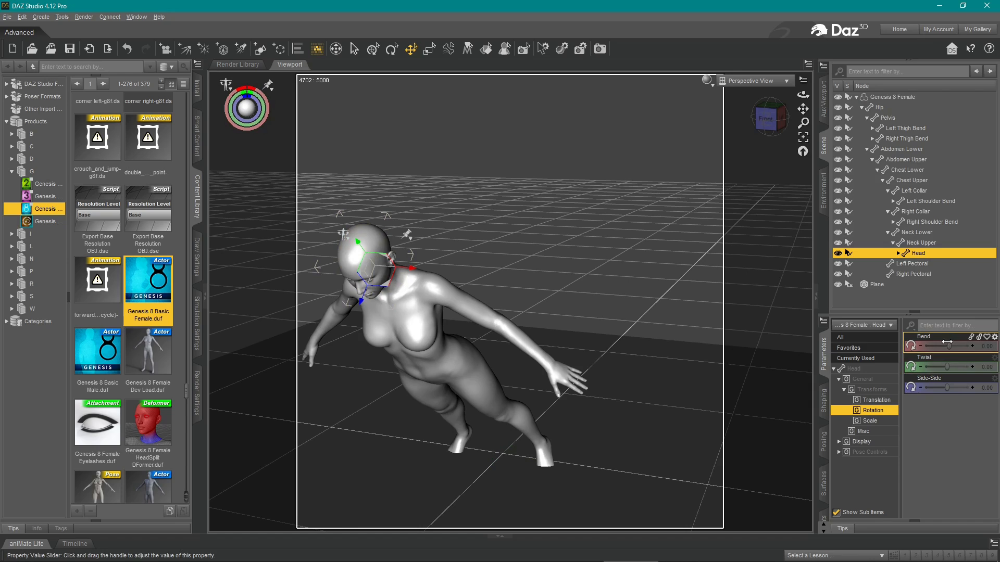
drag(947, 344, 923, 341)
click(396, 282)
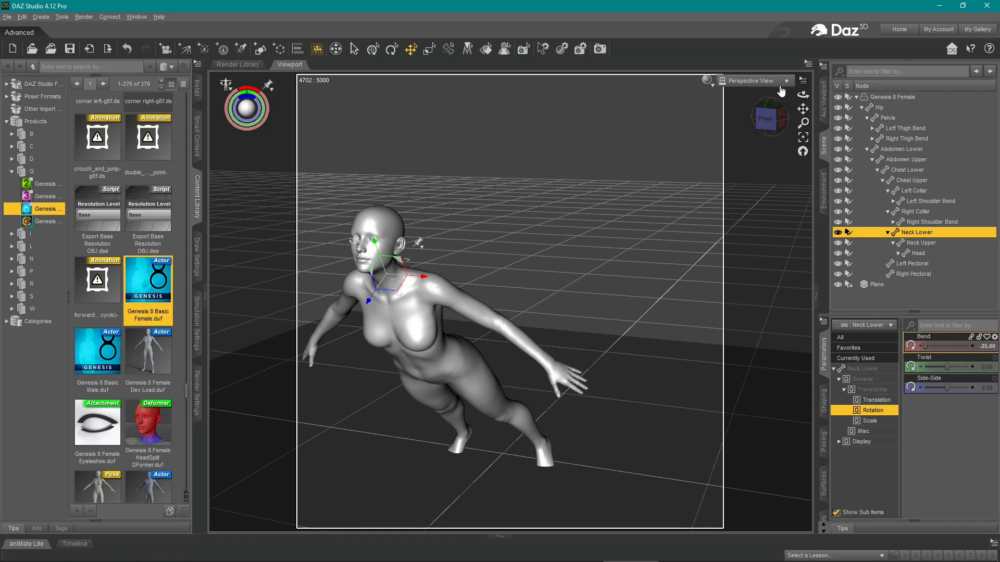
- Try pulling the figure's left hand up toward the face from a side view
middle_drag(607, 305, 260, 372)
right_drag(261, 372, 425, 387)
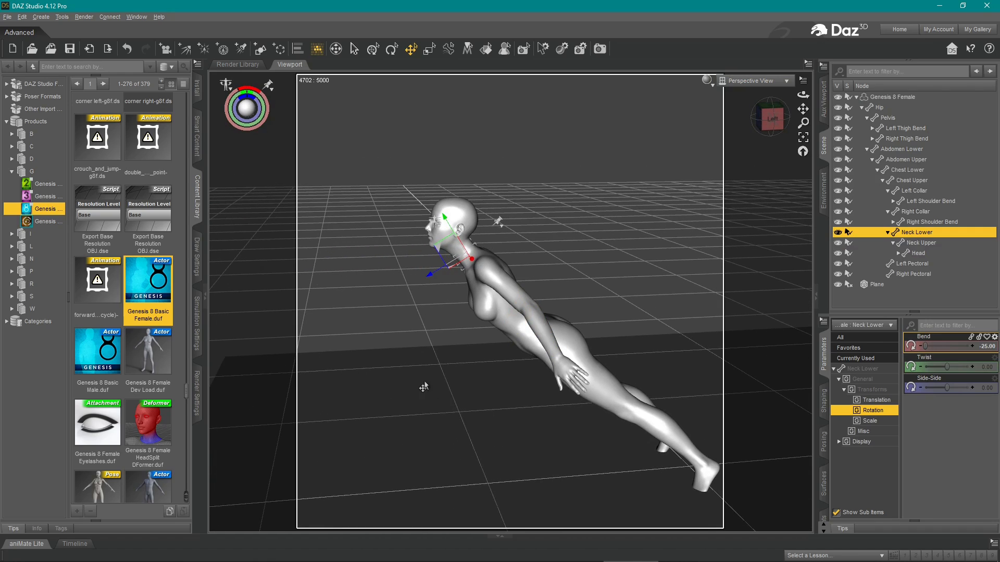
drag(563, 375, 358, 268)
middle_drag(538, 331, 595, 336)
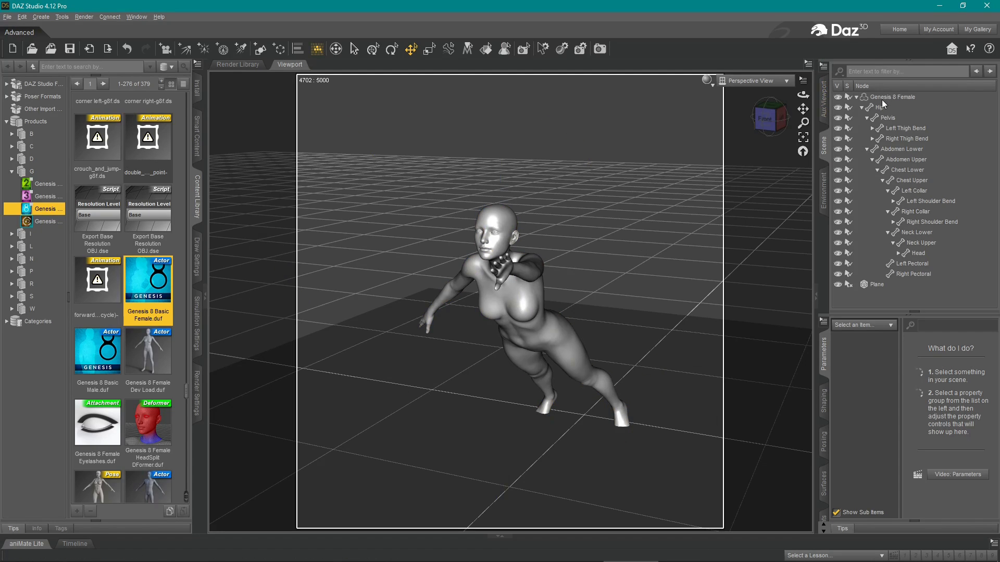
- Reset the whole Genesis 8 Female with Restore Figure Pose and show its Scale parameters
click(882, 100)
right_click(551, 384)
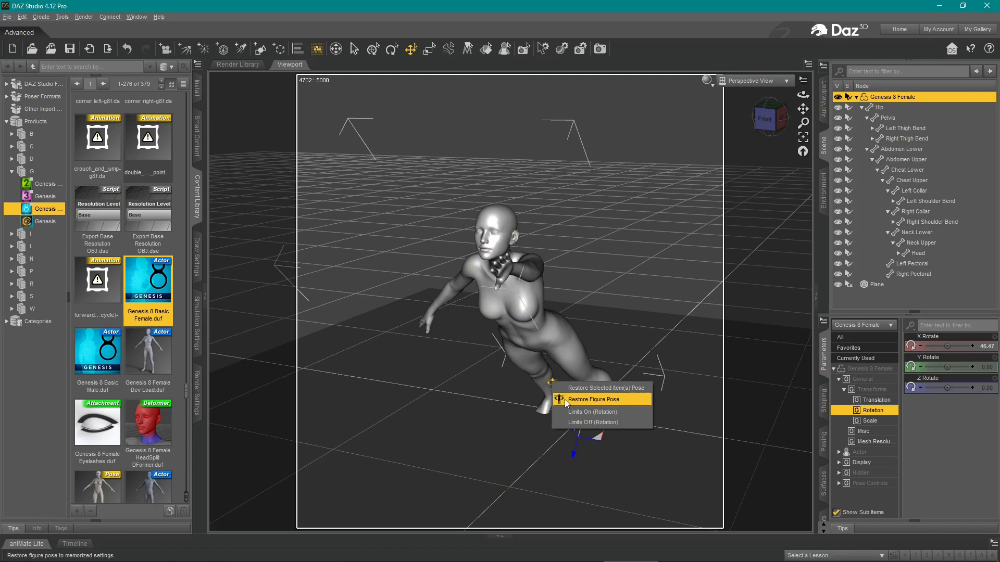
click(566, 400)
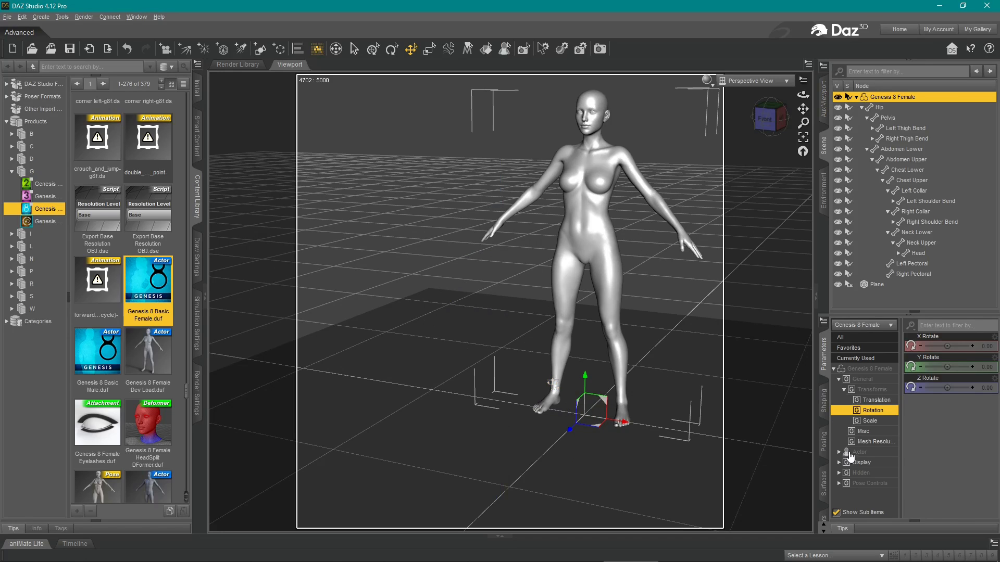
click(886, 426)
middle_drag(643, 338, 584, 369)
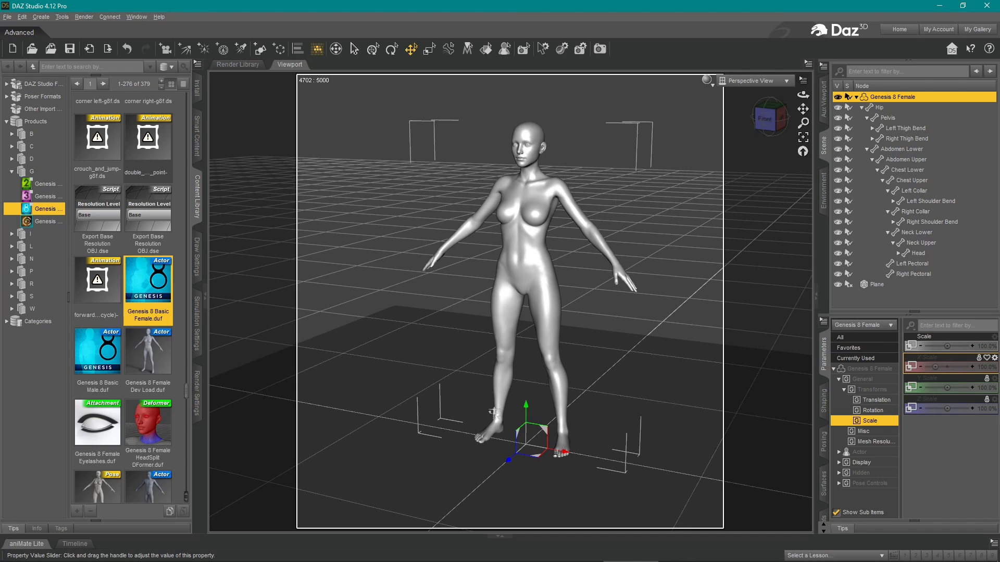
- Try stretching the Left Shoulder Bend to an X Scale of about 145.1%, and undo it
click(573, 211)
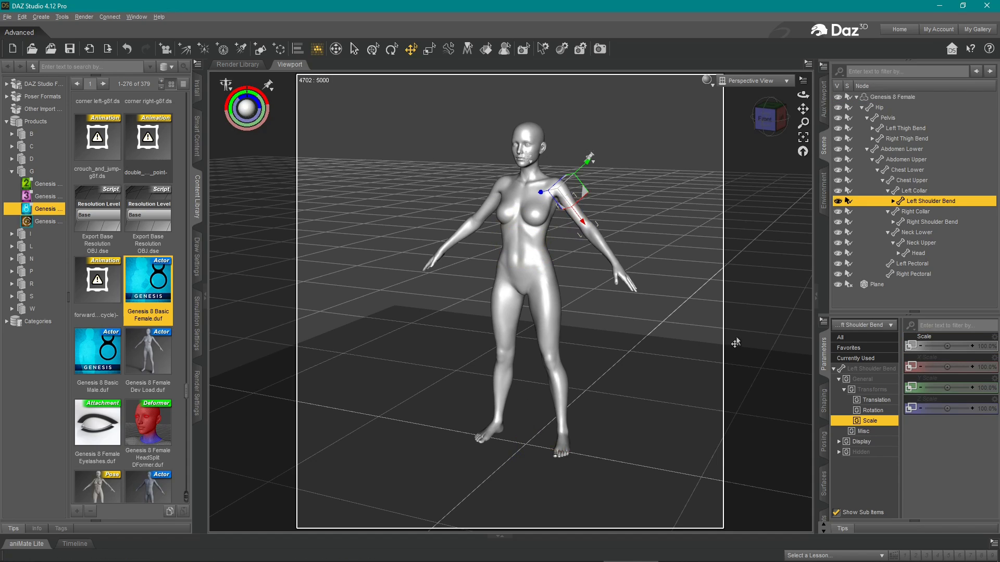
drag(937, 370, 958, 370)
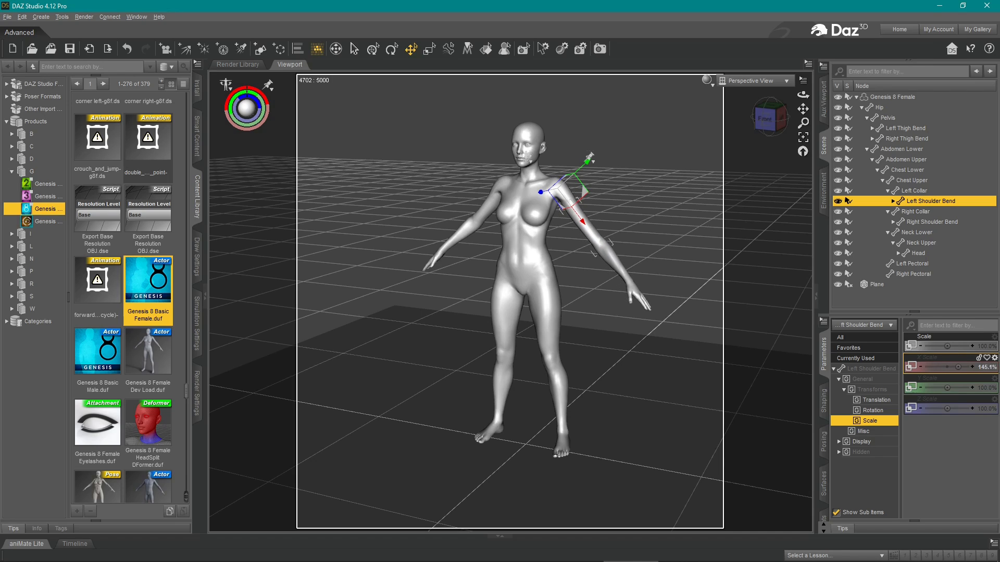
key(ctrl+z)
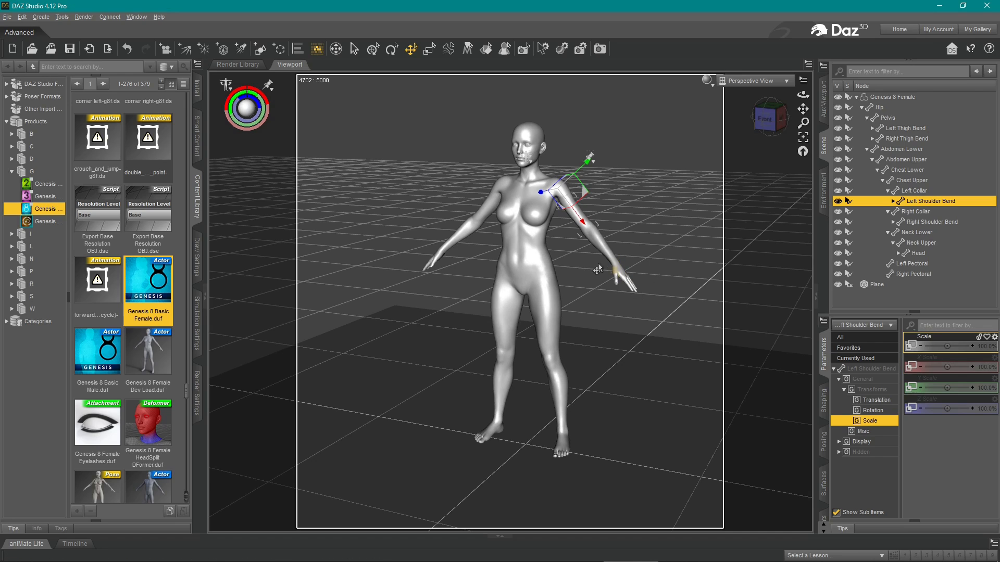
- Try enlarging the Left Shoulder Bend's Y Scale to about 407.1%, and set it back to 100%
middle_drag(598, 270, 581, 276)
middle_drag(641, 271, 663, 264)
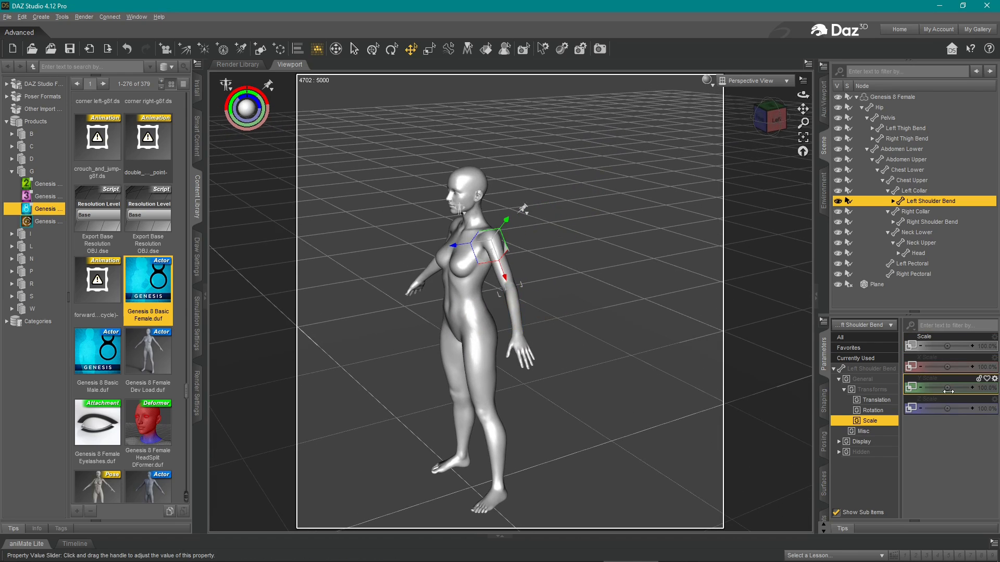
drag(947, 388, 968, 388)
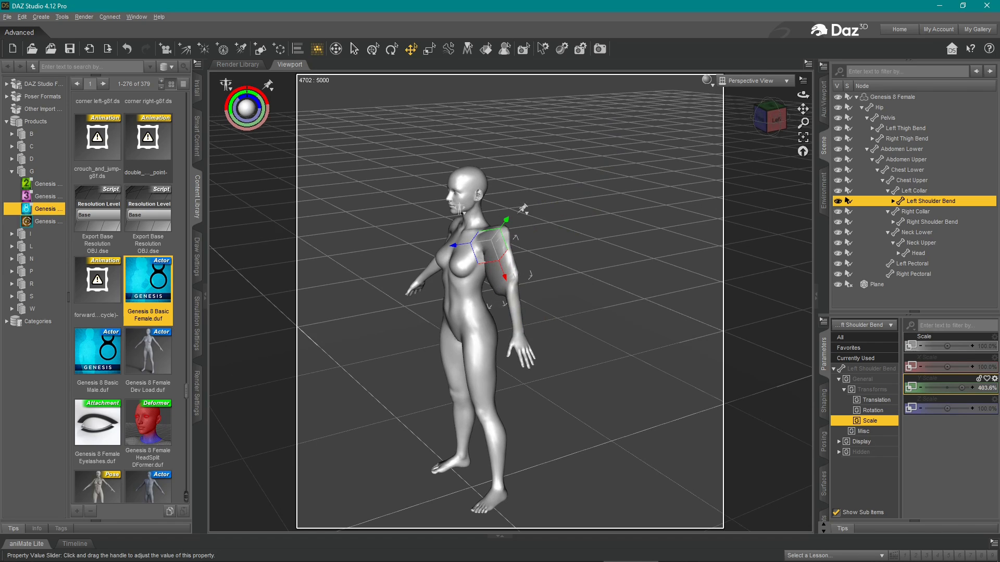
middle_drag(572, 334, 518, 349)
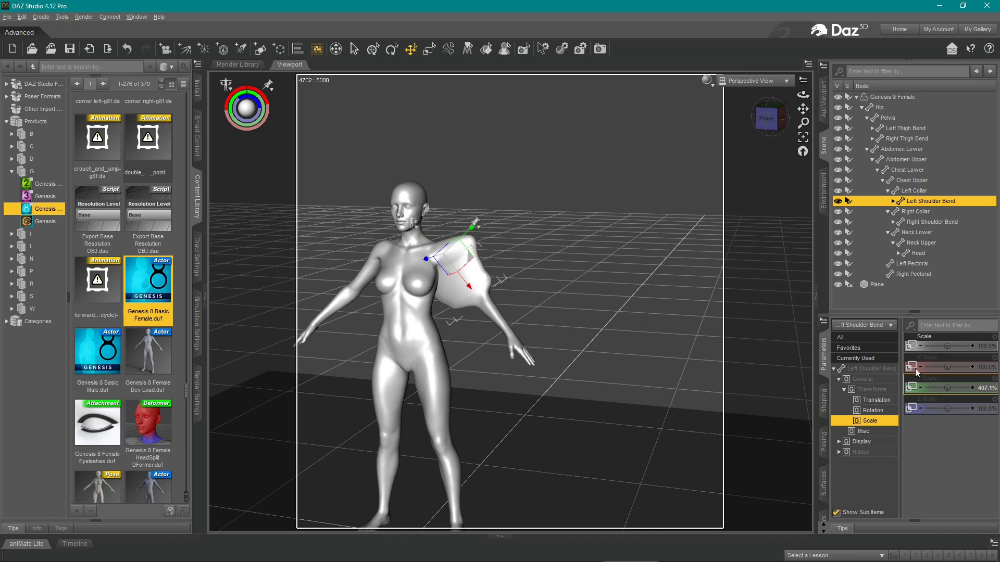
click(984, 391)
text(100)
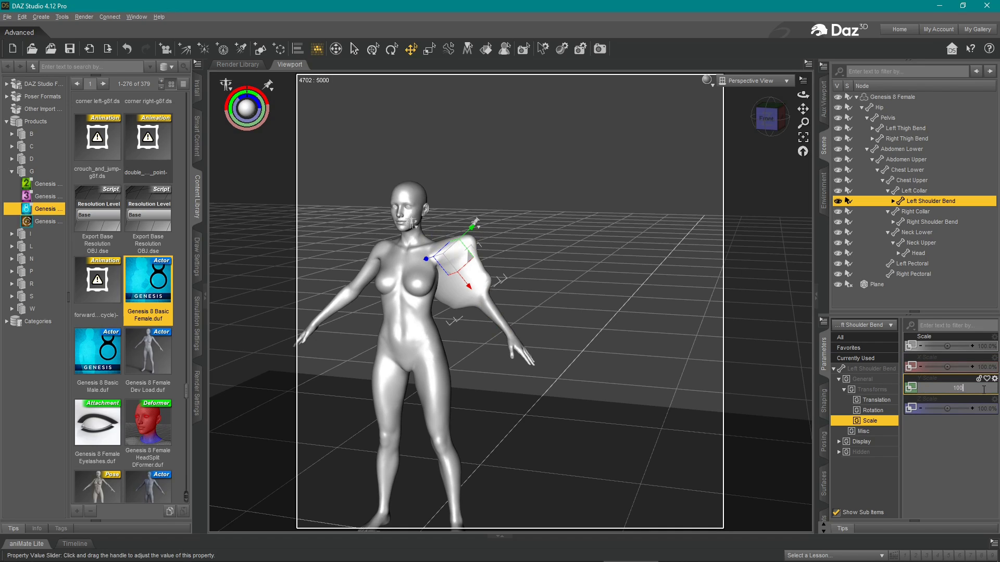
key(Return)
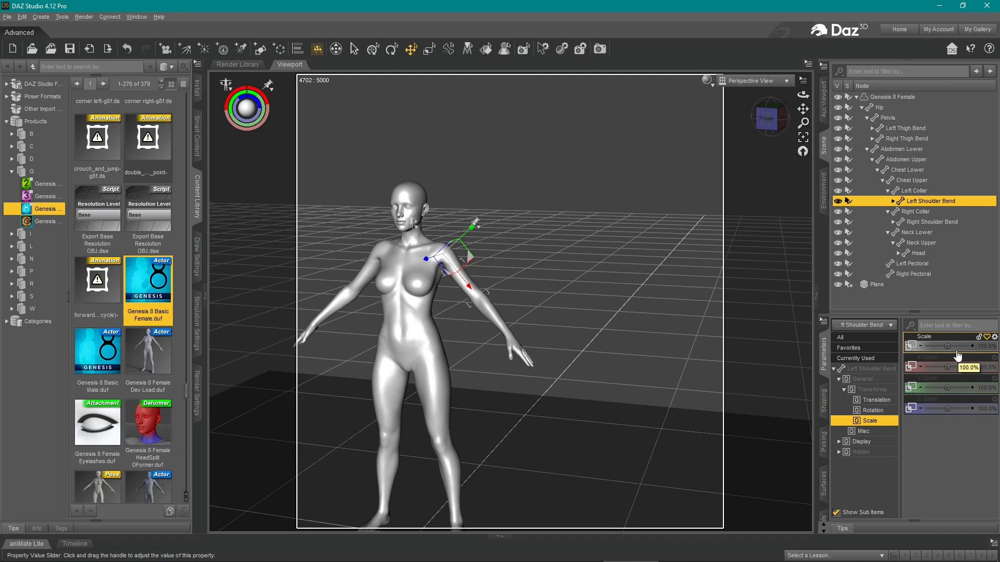
- Try the overall Scale on the Left Shoulder Bend, the neck and the Left Pectoral
drag(948, 348, 955, 347)
key(ctrl+z)
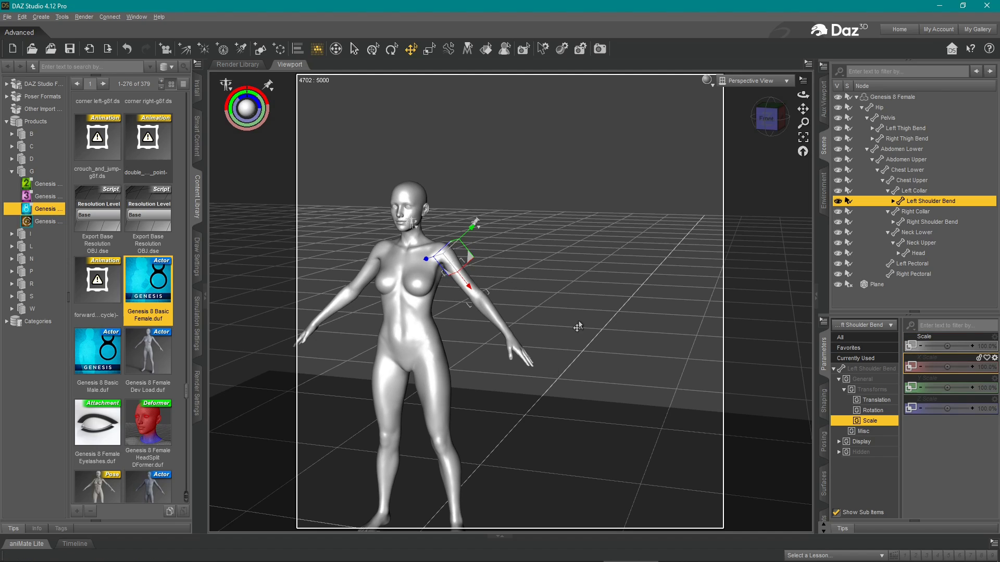
click(420, 199)
drag(947, 346, 937, 347)
click(416, 289)
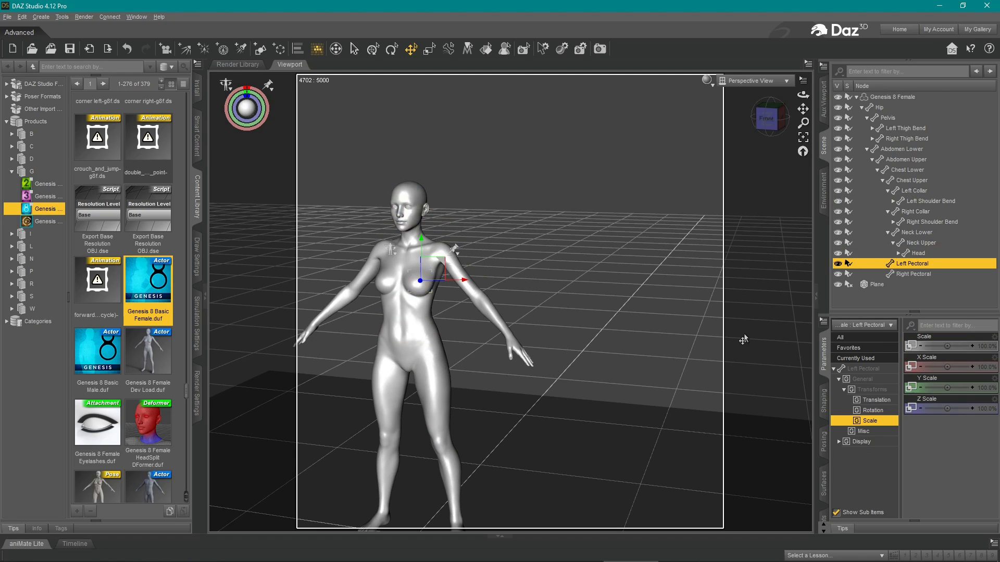
mouse_move(947, 346)
mouse_down()
mouse_move(936, 346)
mouse_move(947, 347)
mouse_up()
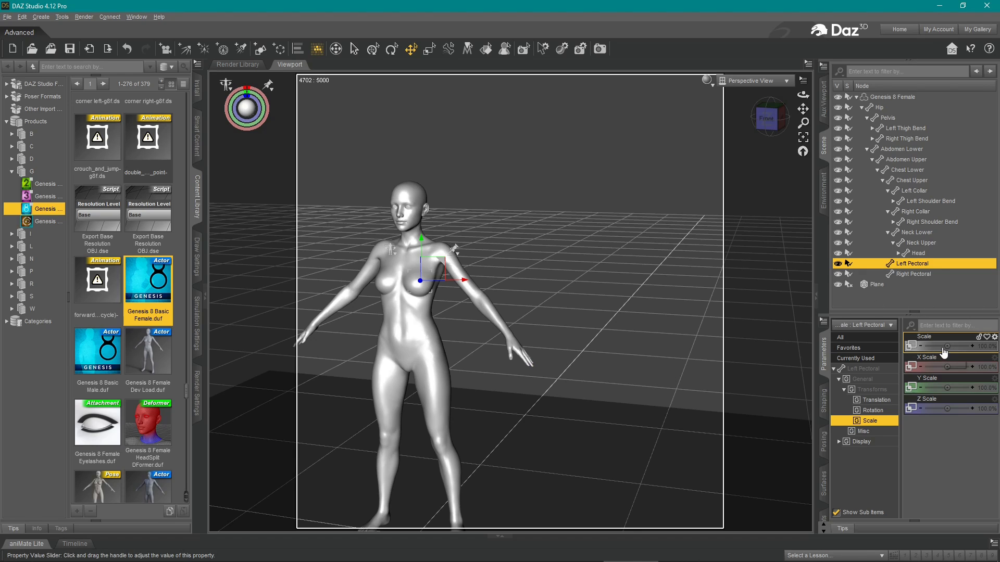
mouse_move(943, 352)
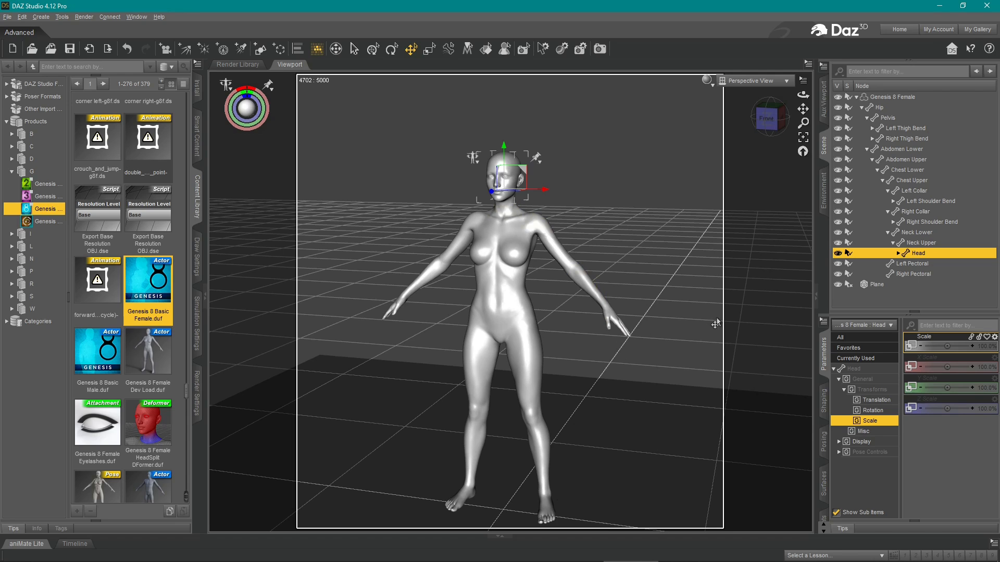
- Try enlarging the head with its overall Scale, and undo the change
scroll(550, 136, up, 10)
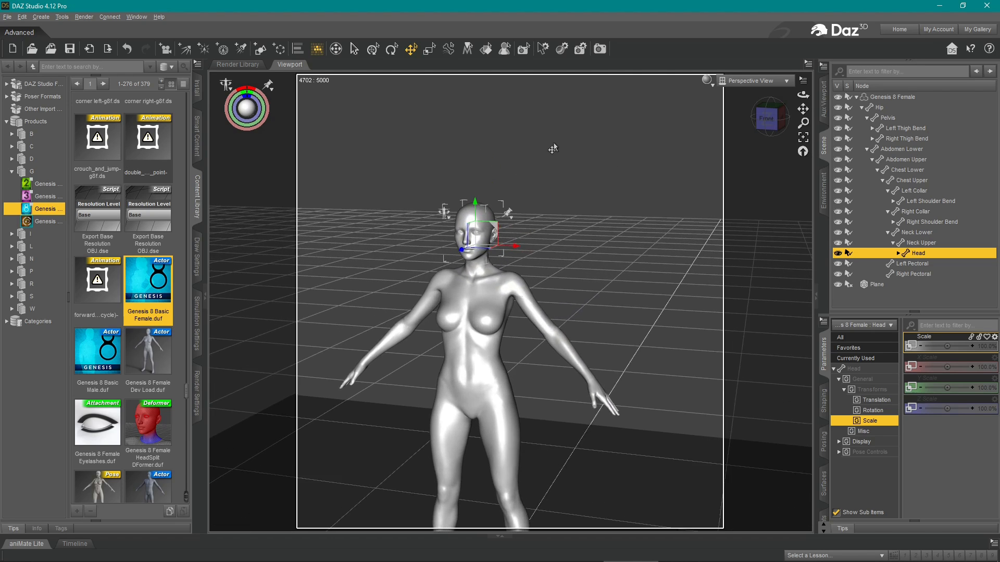
scroll(550, 136, up, 6)
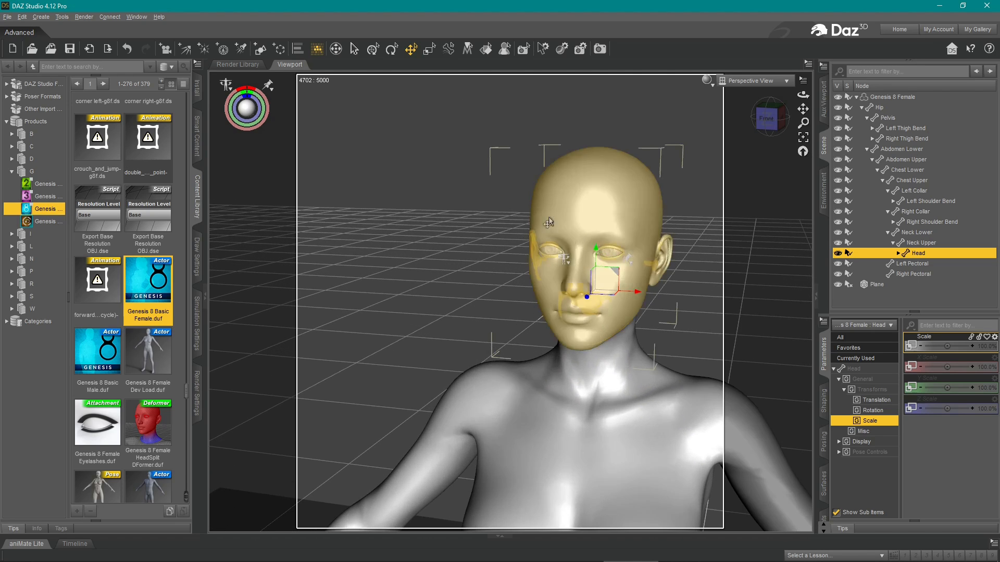
mouse_move(947, 346)
mouse_down()
mouse_move(937, 346)
mouse_move(954, 346)
mouse_up()
key(ctrl+z)
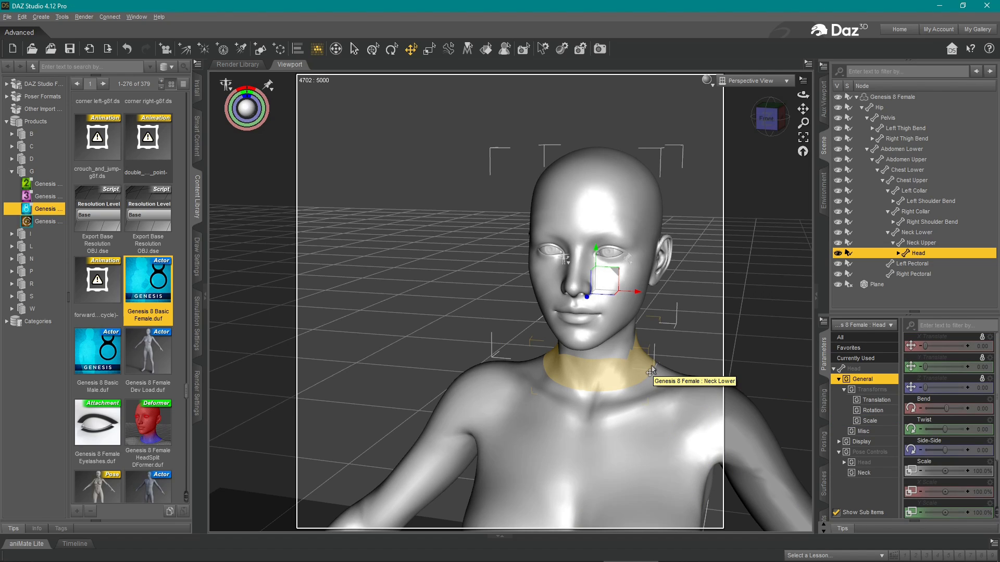
- Show the Genesis 8 Female's Shaping morphs with most of the body in view
click(823, 406)
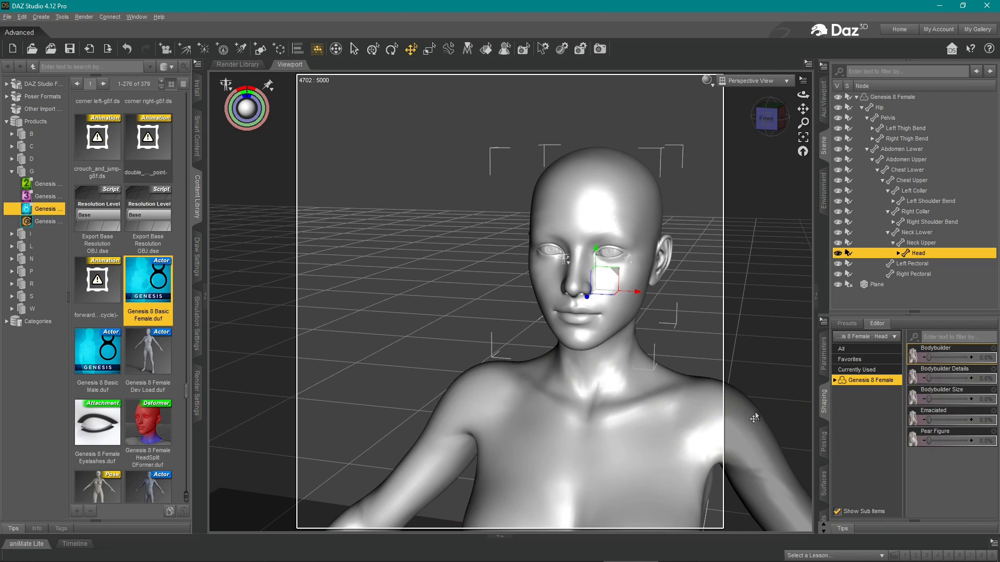
scroll(703, 417, down, 6)
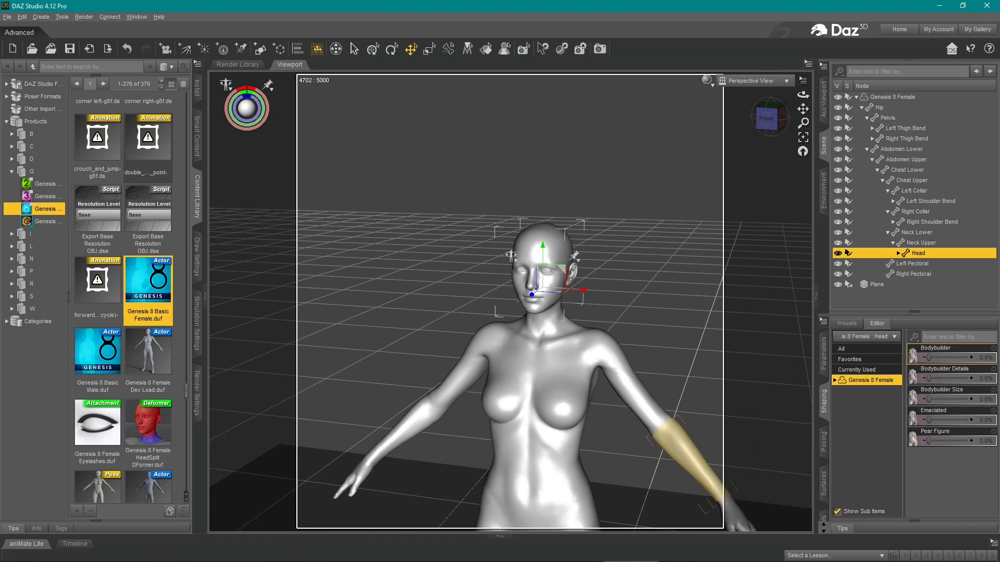
scroll(677, 442, down, 5)
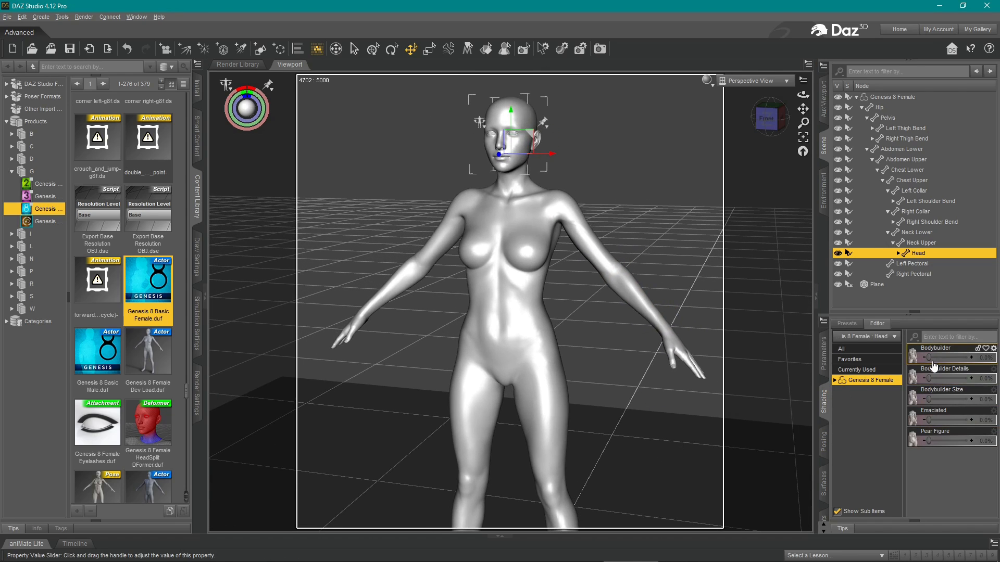
- Try the body morphs, setting Bodybuilder Details to 47.4%, Bodybuilder Size to 50.0%, Emaciated to 64.5% and Pear Figure to 55.3%
drag(932, 361, 979, 331)
drag(969, 380, 995, 367)
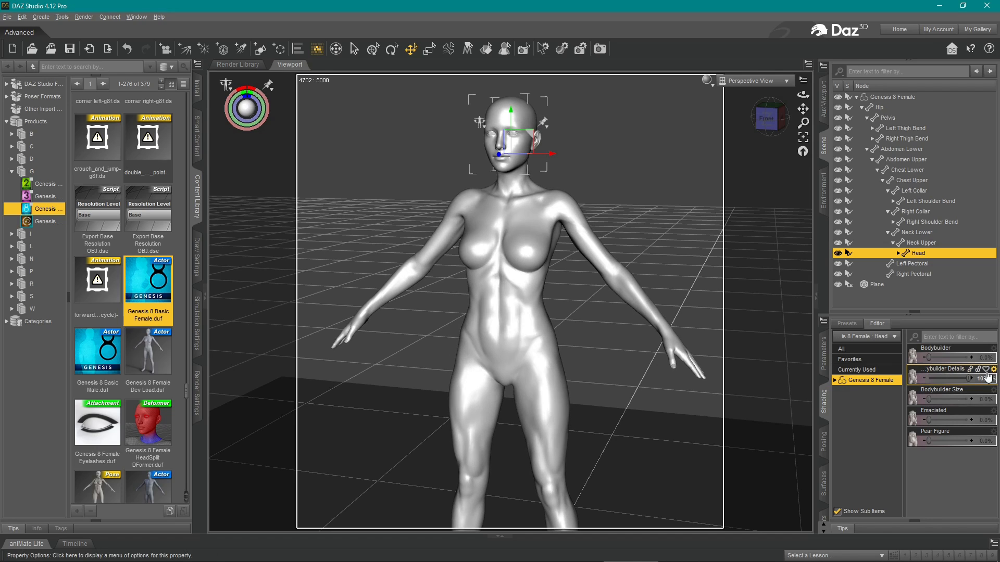
drag(932, 422, 947, 381)
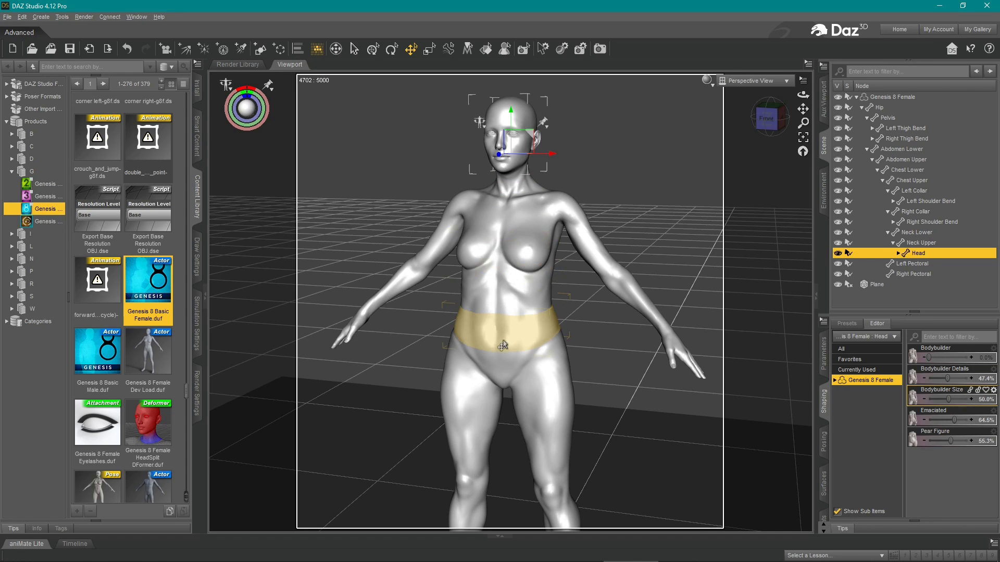
mouse_move(586, 318)
middle_down()
mouse_move(545, 323)
mouse_move(547, 312)
mouse_move(599, 322)
middle_up()
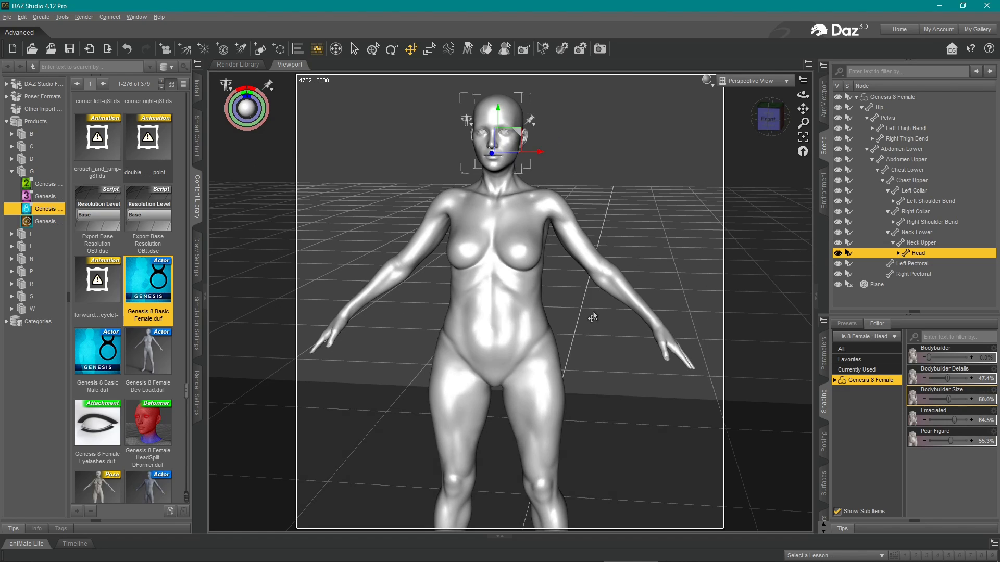
- Select the whole Genesis 8 Female and reset Bodybuilder Details, Bodybuilder Size, Emaciated and Pear Figure to 0
click(589, 297)
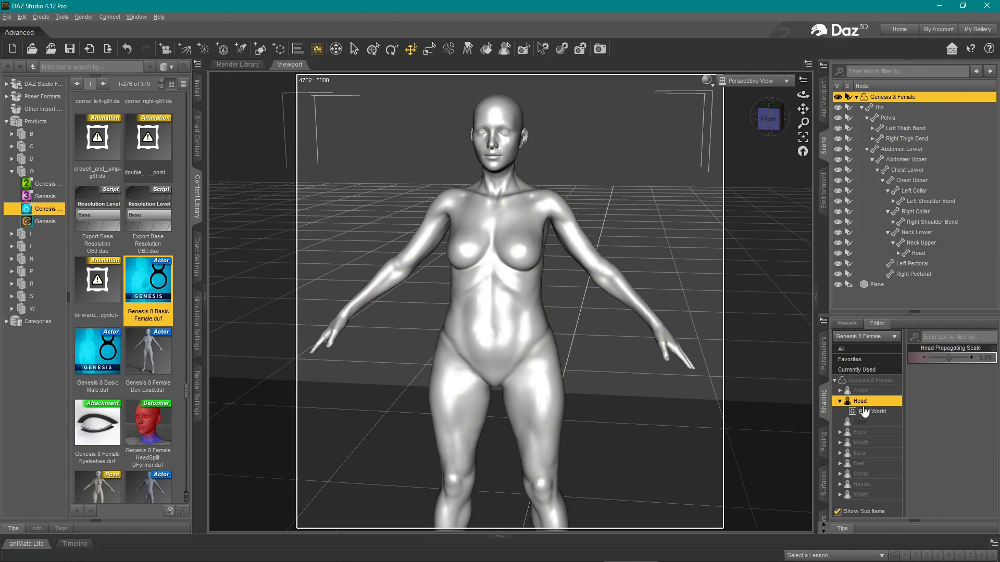
click(878, 381)
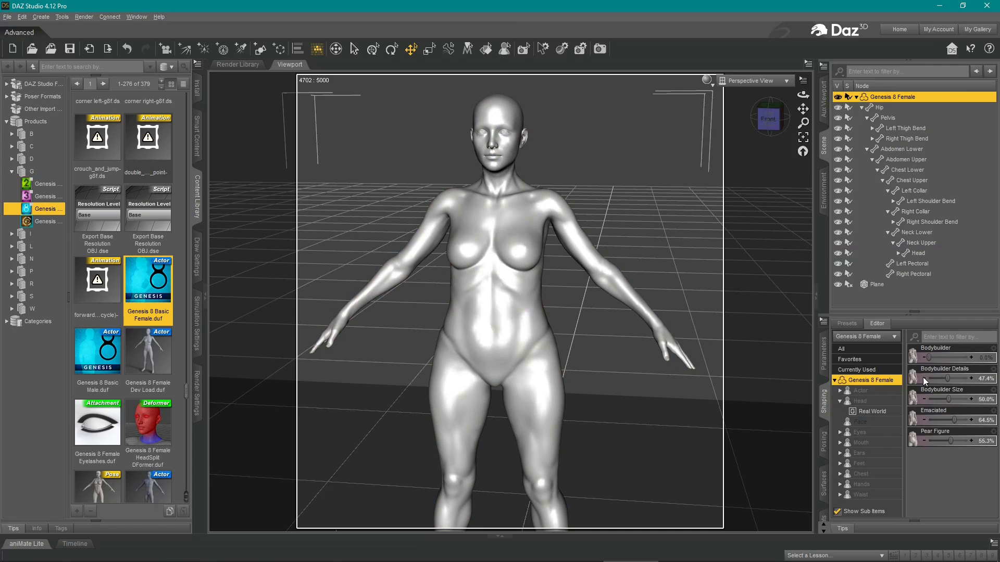
click(982, 379)
text(0)
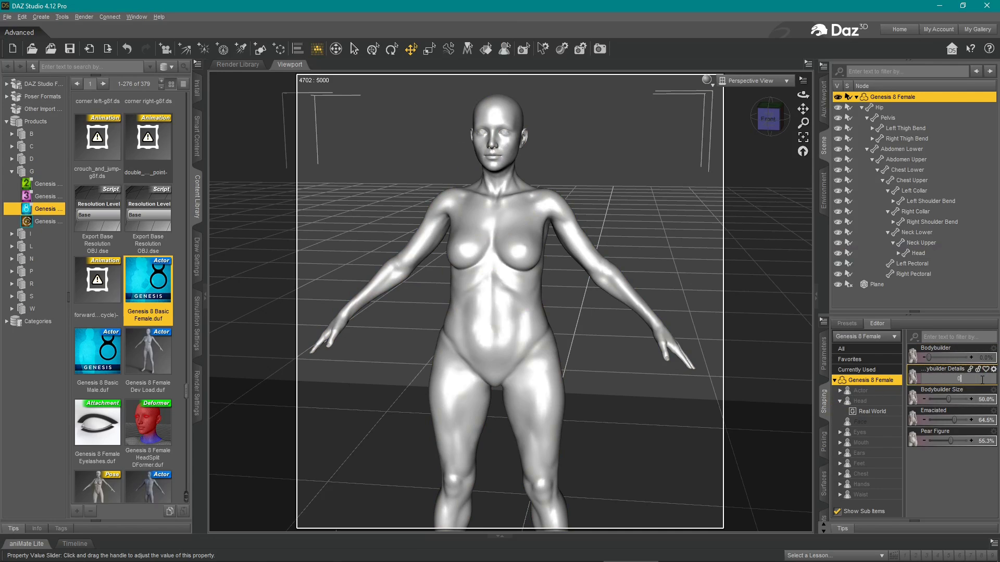
click(983, 399)
text(0)
click(989, 420)
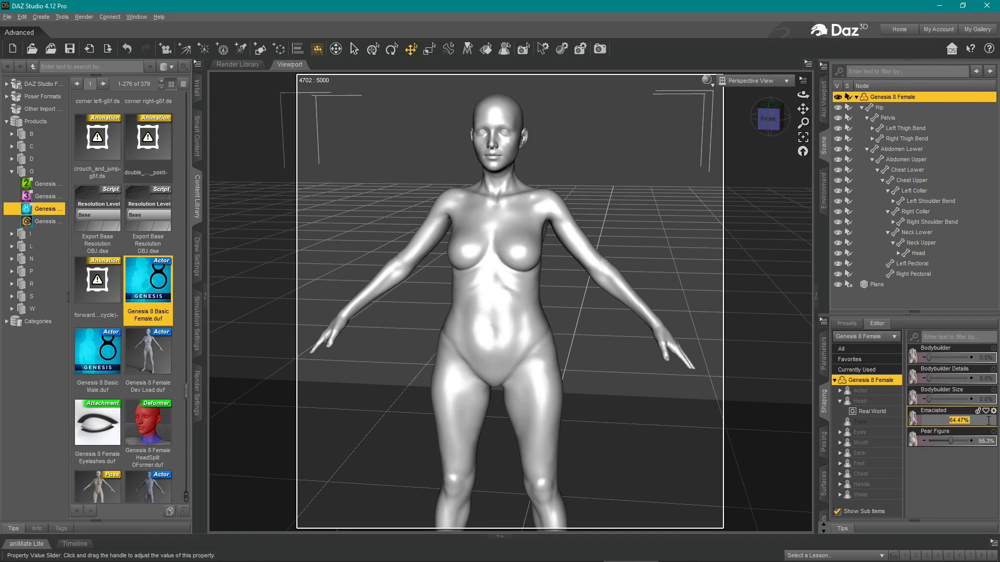
text(0)
click(985, 441)
text(0)
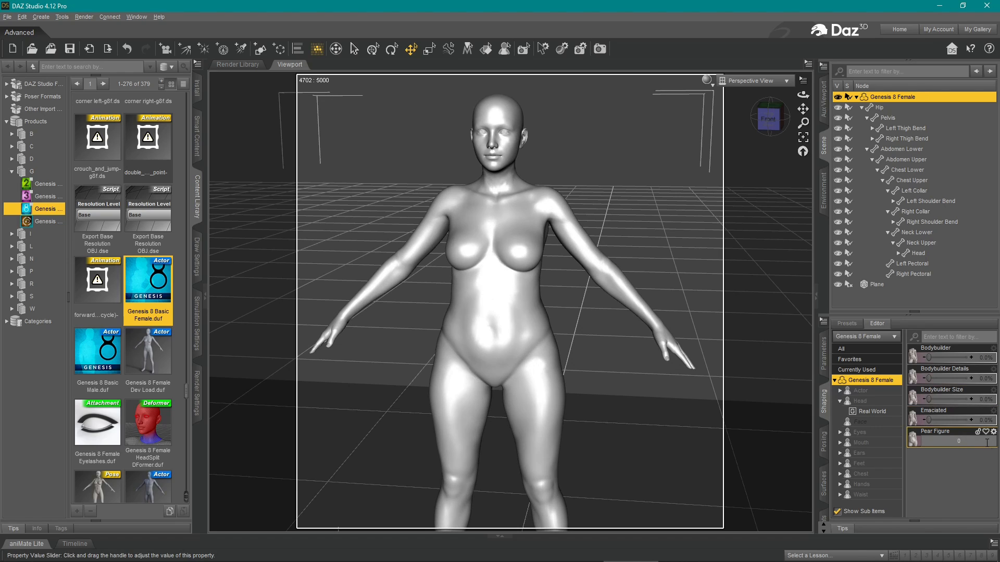
key(Return)
- Examine the Genesis 8 Female's shaping groups for the head, face, eyes, mouth and ears
click(835, 381)
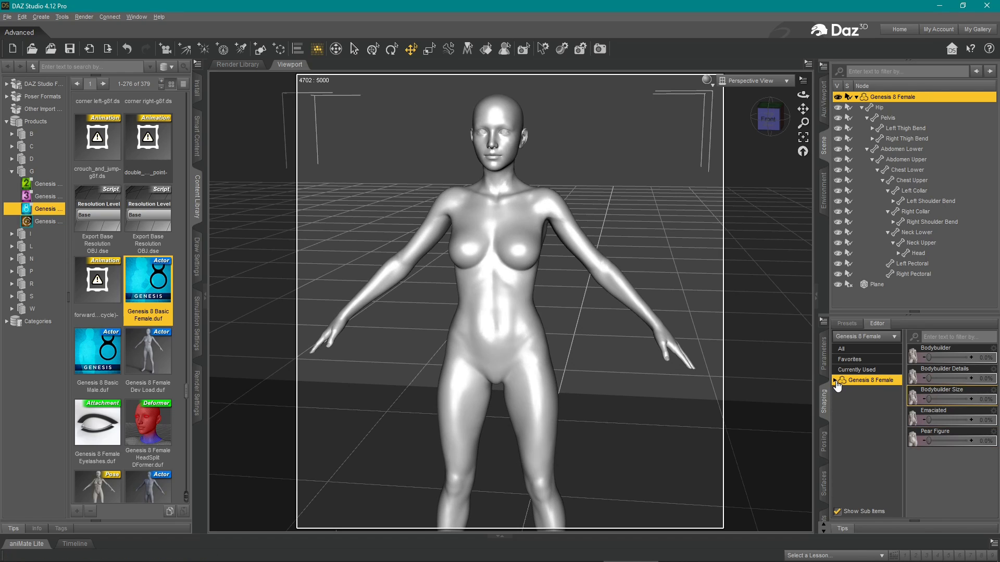
click(835, 382)
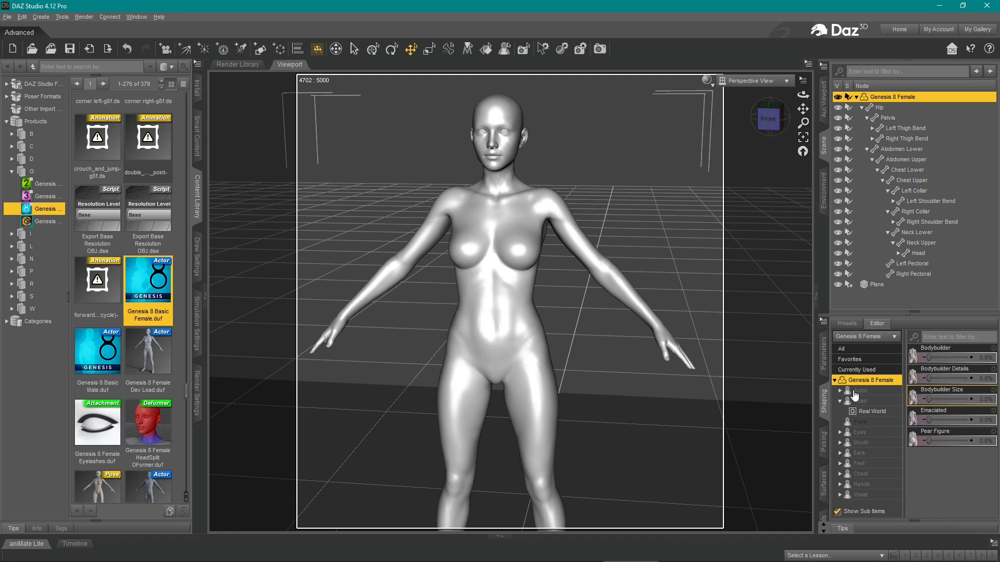
click(872, 402)
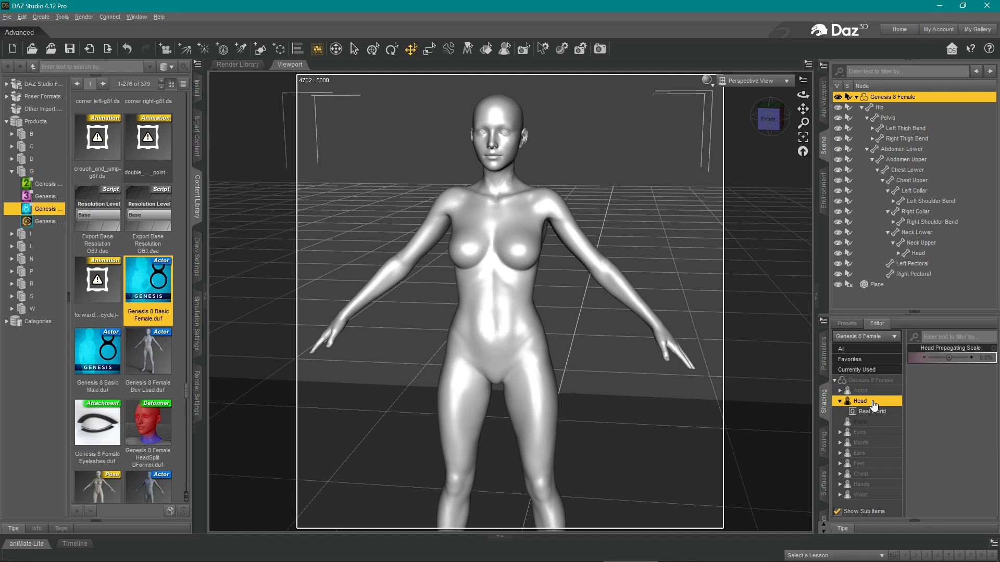
click(858, 423)
click(866, 433)
click(865, 443)
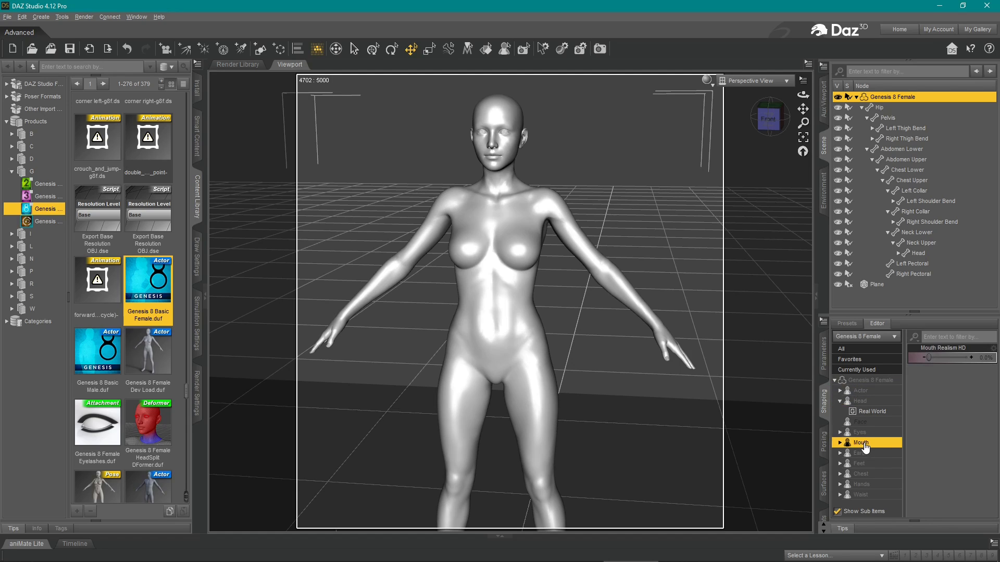
click(866, 454)
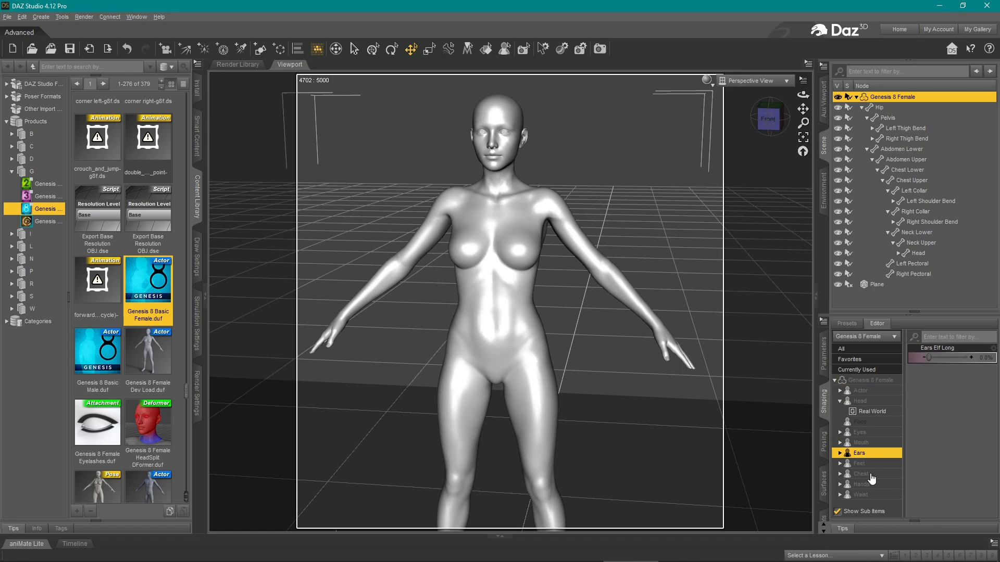
- Set the Genesis 8 Female's Head Propagating Scale to -5%
click(865, 402)
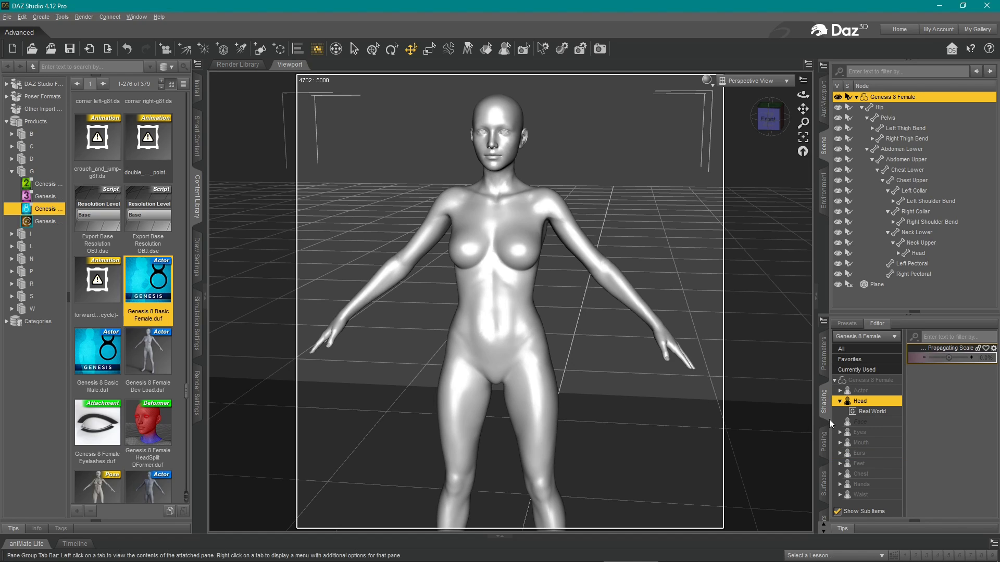
mouse_move(948, 358)
mouse_down()
mouse_move(958, 358)
mouse_move(948, 357)
mouse_up()
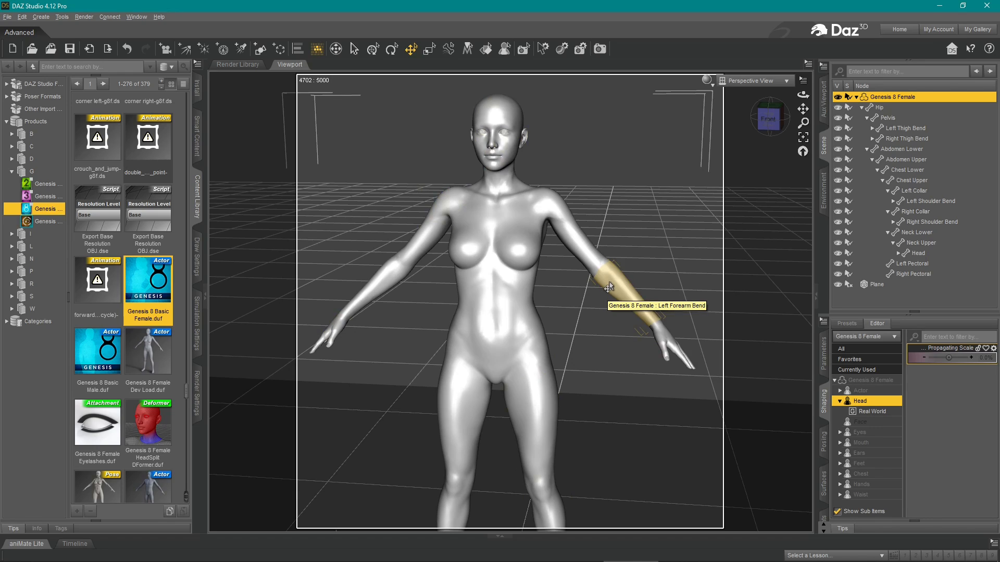
click(987, 358)
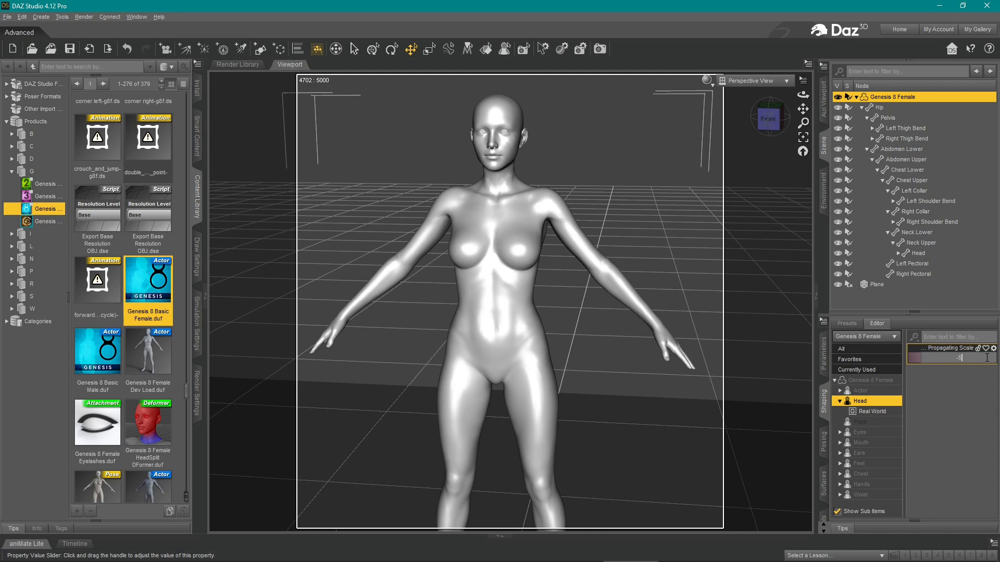
key(Return)
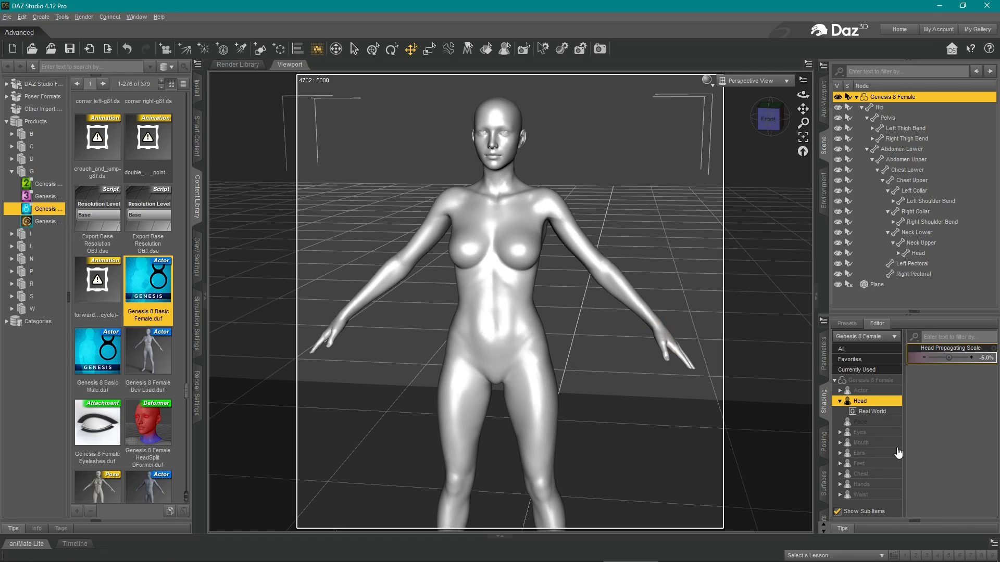
- Set the Genesis 8 Female's Hand Propagating Scale to -10% for both hands
click(865, 485)
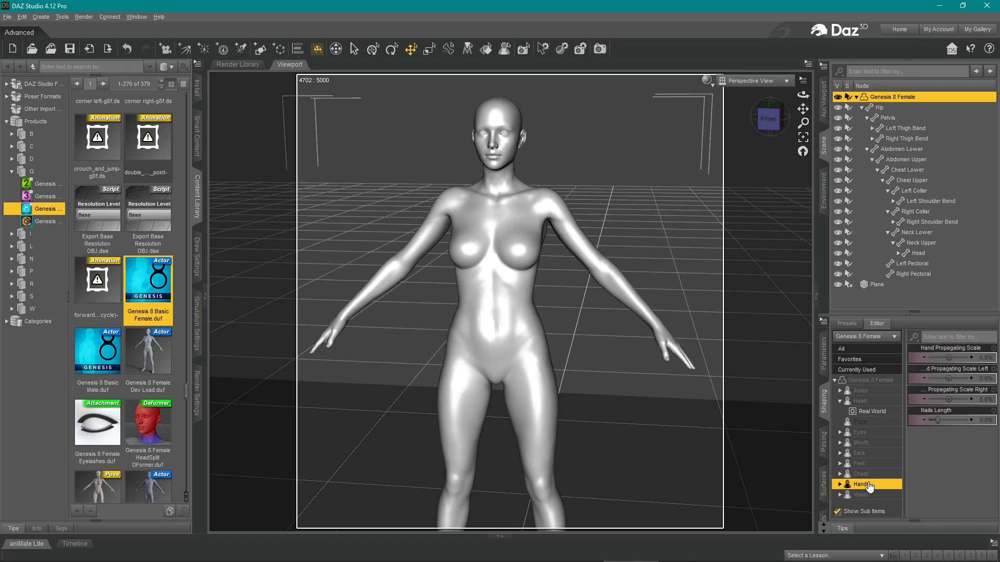
click(982, 358)
key(BackSpace)
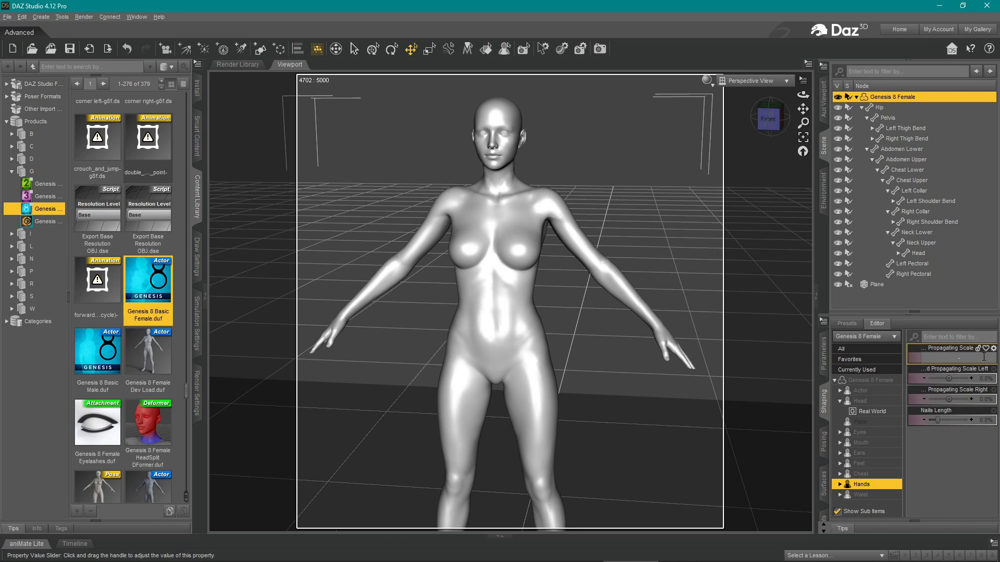
text(-10)
key(Return)
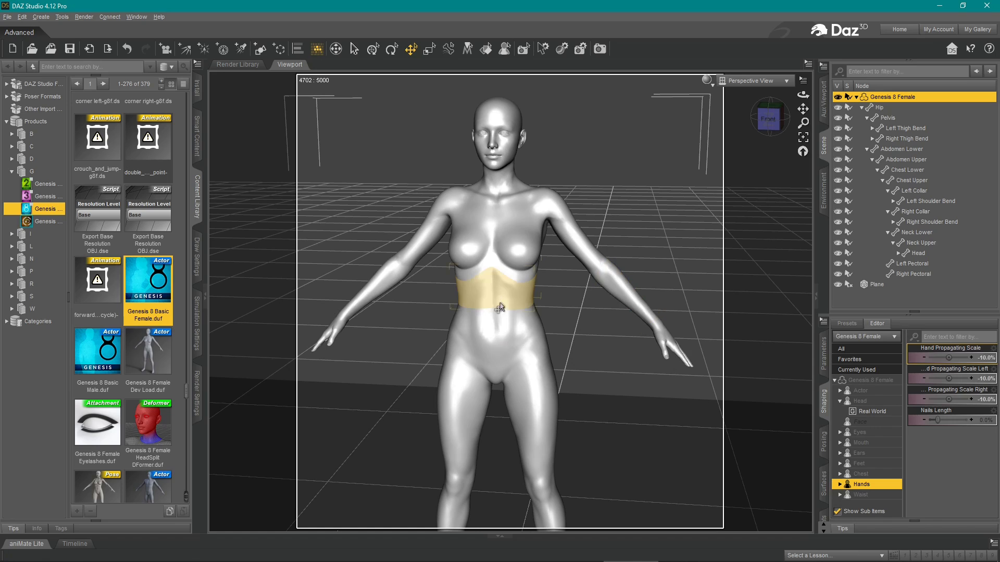
- Select the left foot and set the Foot Propagating Scale to -10%
scroll(500, 294, down, 5)
middle_drag(547, 525, 547, 451)
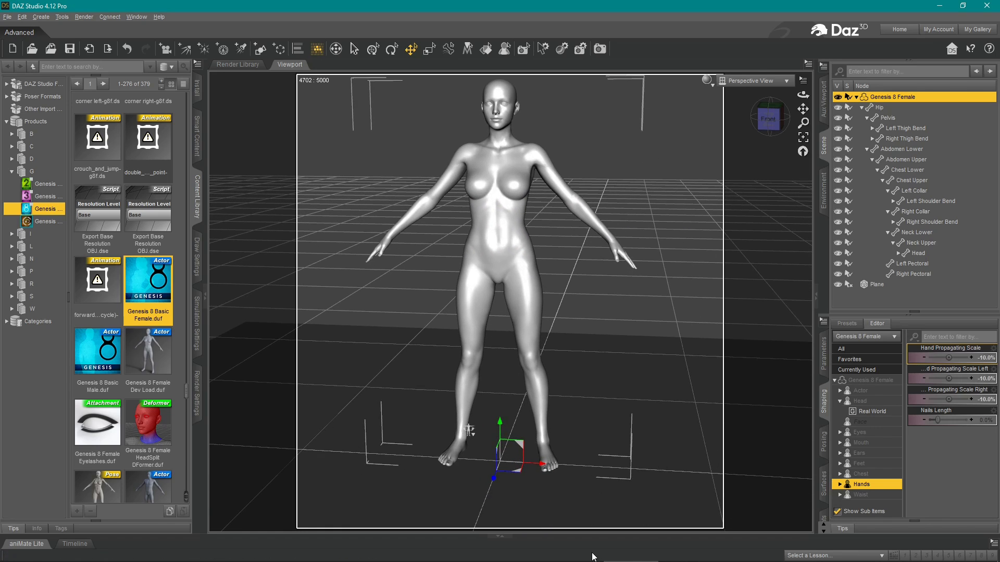
click(549, 460)
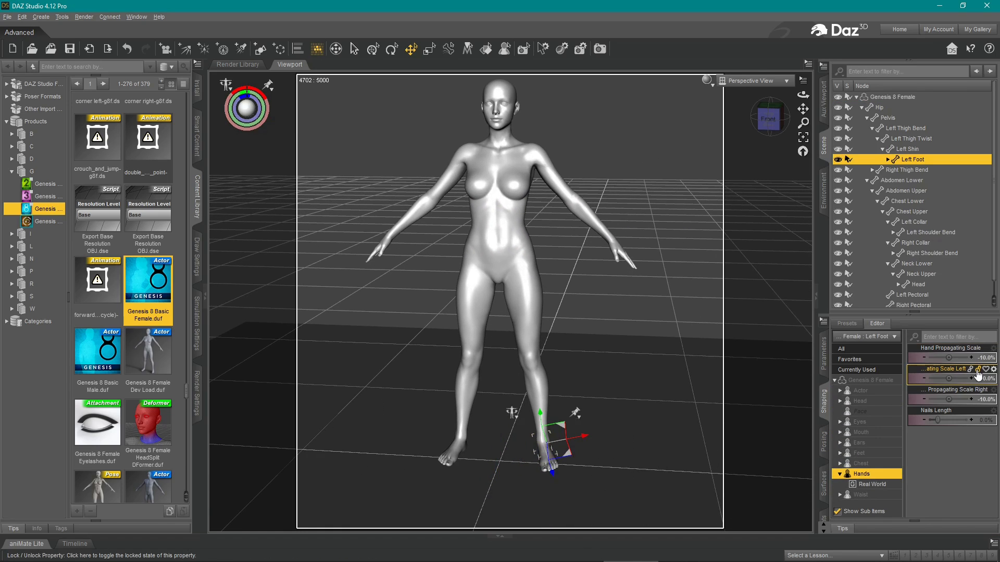
click(859, 453)
click(983, 358)
key(Return)
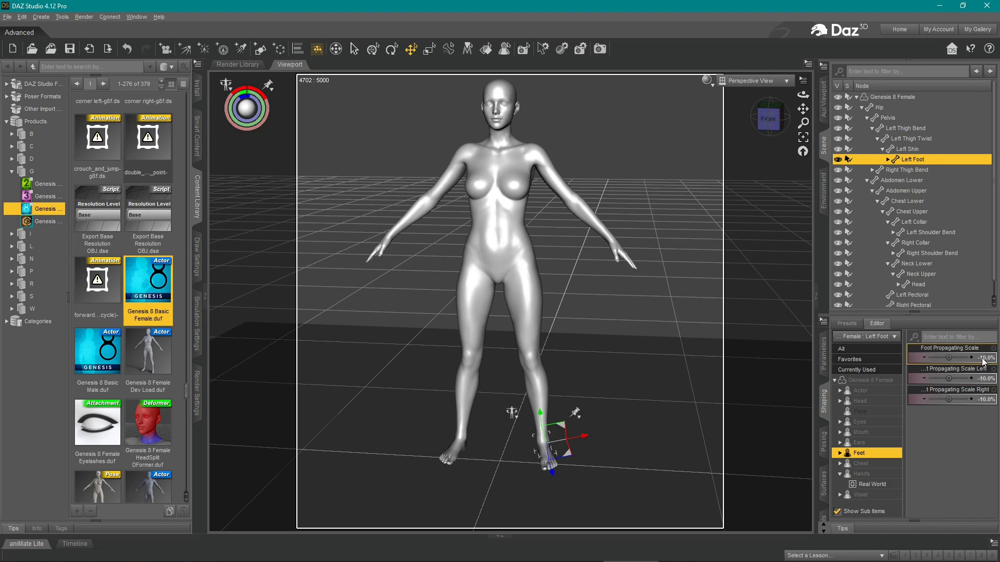
- Try the figure's chest shaping morphs, undo the change, and expand the Chest group
middle_drag(683, 247, 659, 309)
middle_drag(617, 200, 618, 187)
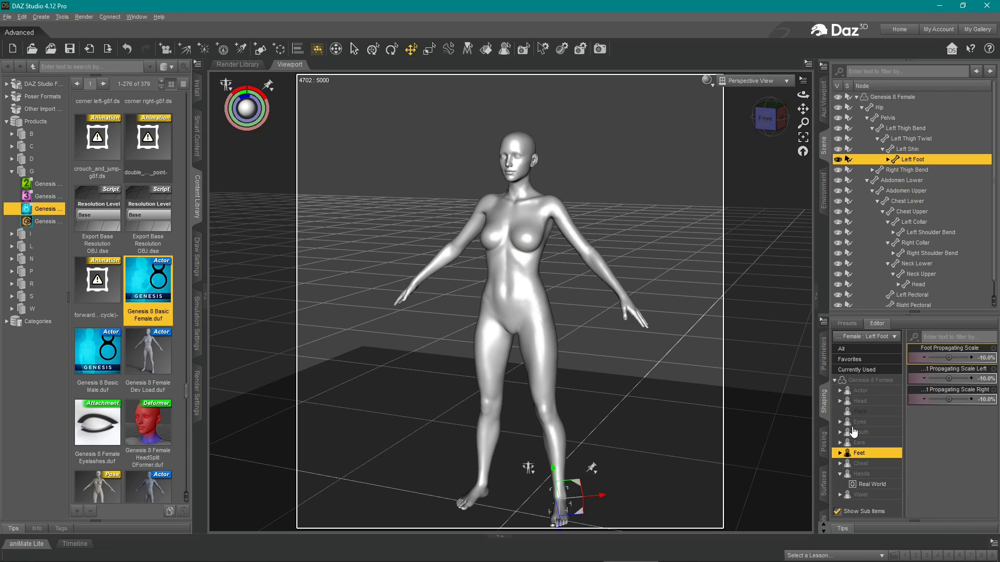
click(871, 465)
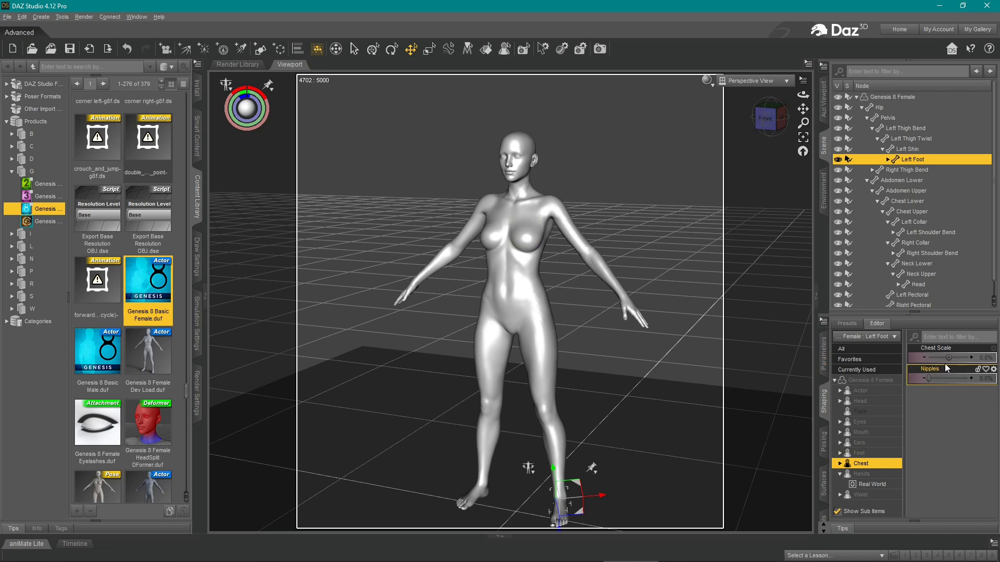
mouse_move(948, 360)
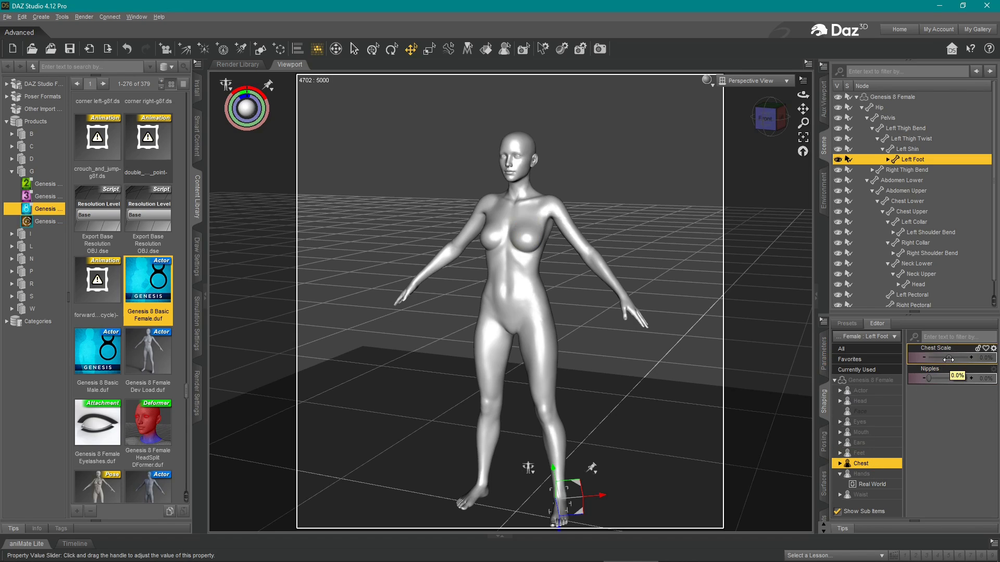
drag(930, 380, 949, 357)
key(ctrl+z)
click(840, 464)
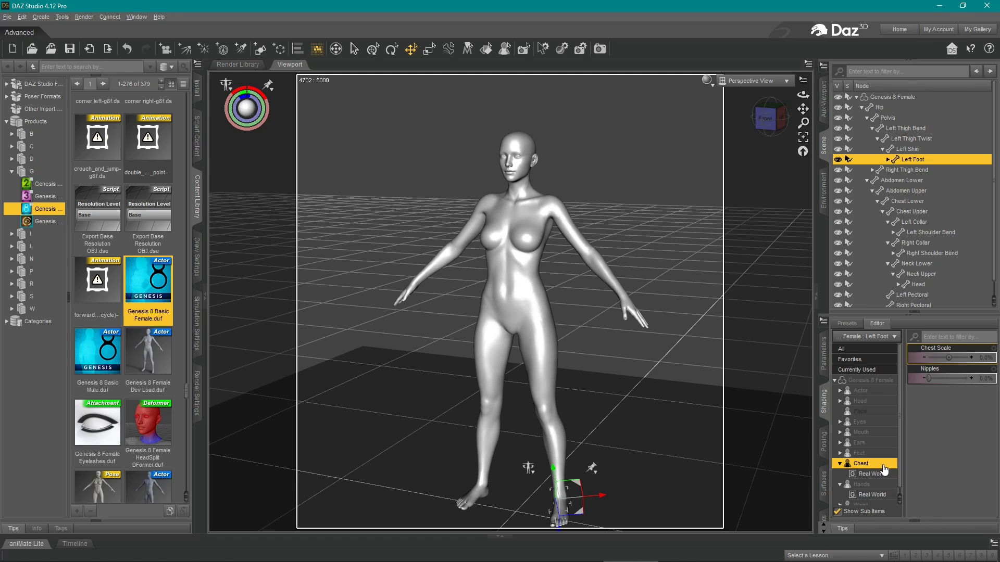
- Try reducing the Left Pectoral's overall Scale to 81.4% in its transform parameters
click(824, 359)
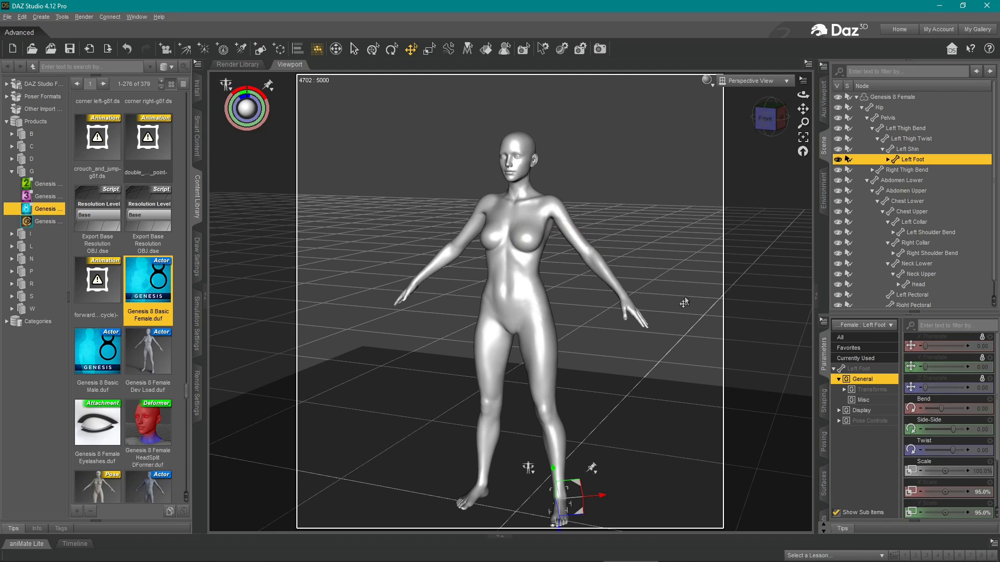
click(526, 242)
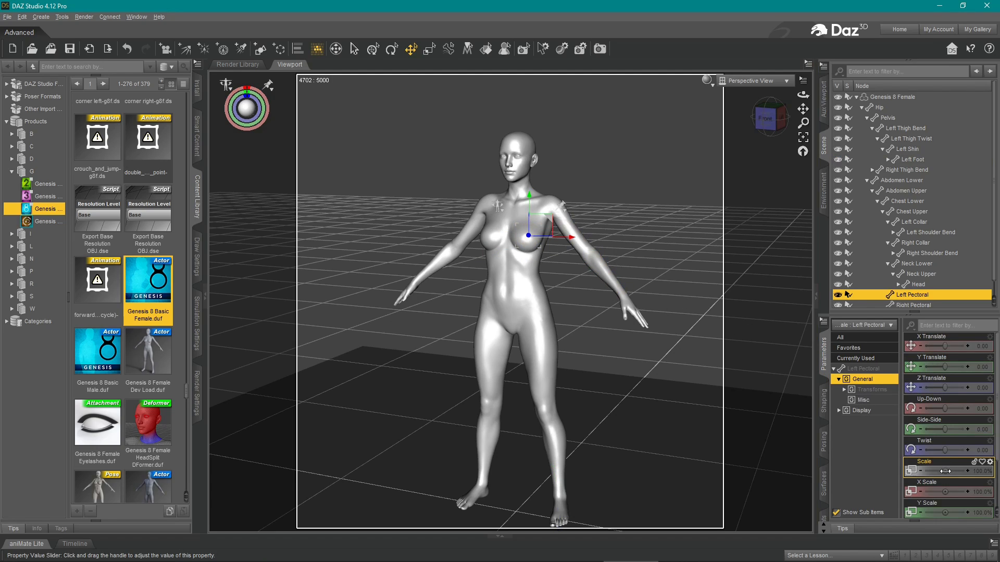
drag(945, 472, 936, 472)
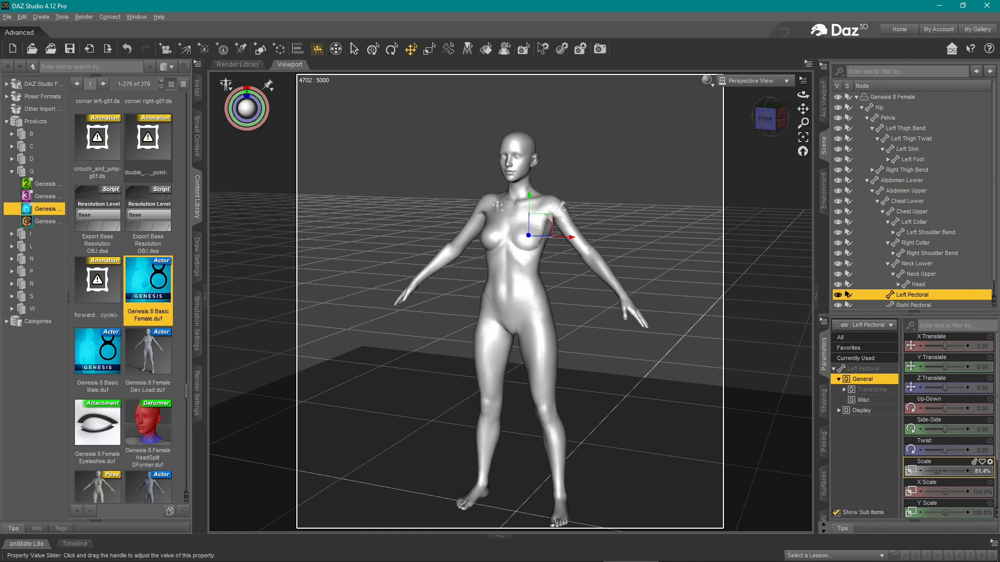
drag(937, 472, 939, 472)
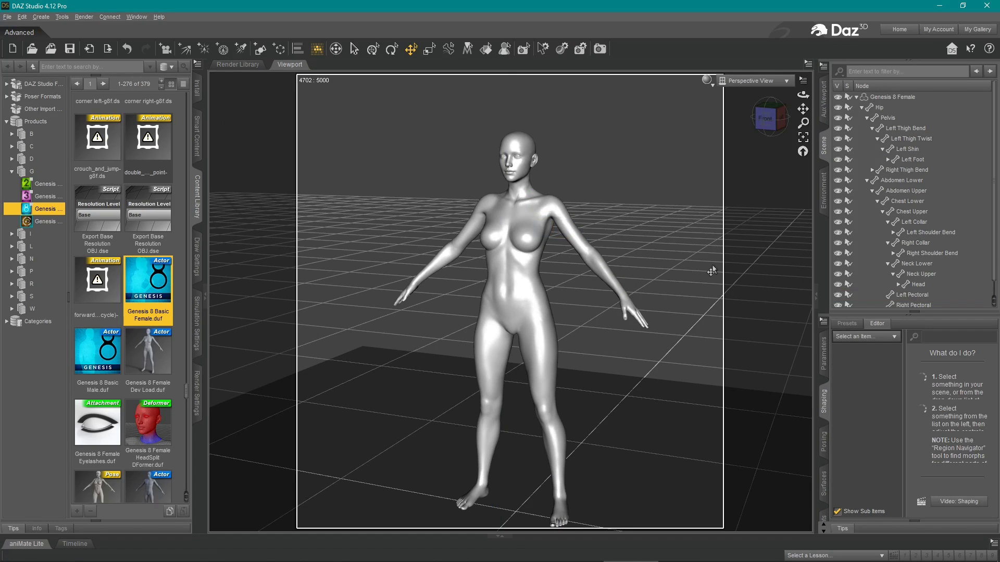
- Try the Ears Elf Long morph on the whole Genesis 8 Female and show the Waist shaping options
click(506, 253)
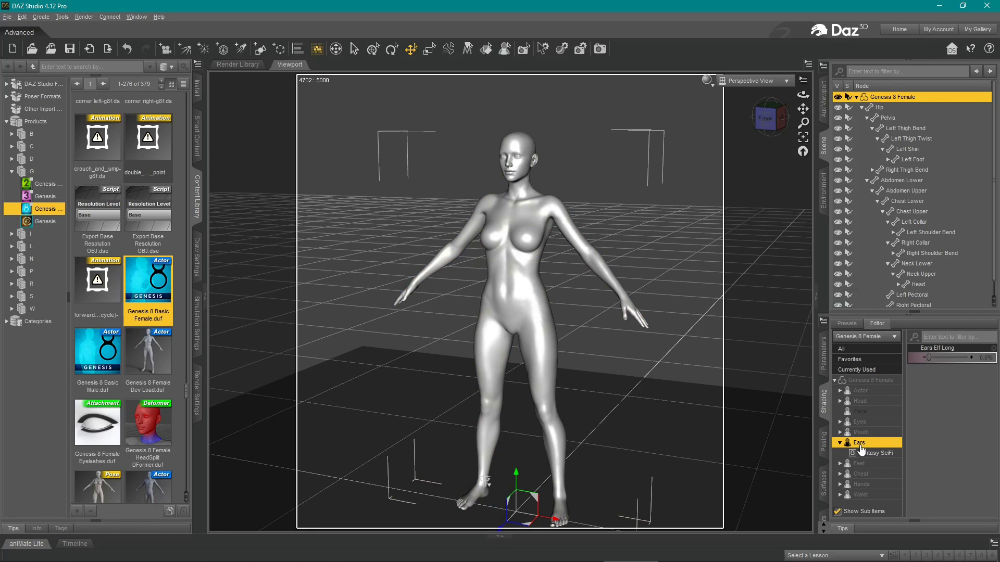
drag(945, 357, 924, 355)
click(860, 495)
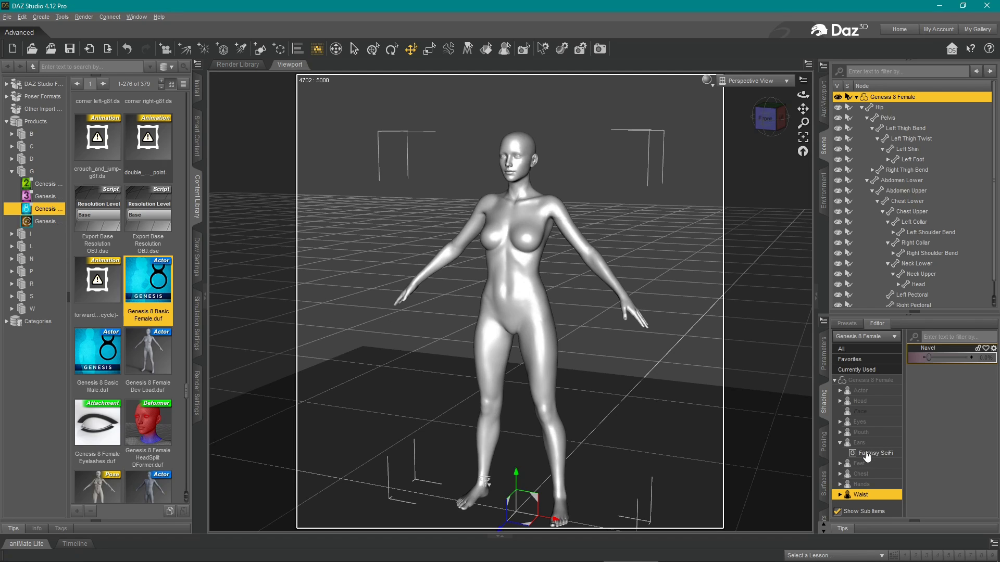
click(611, 326)
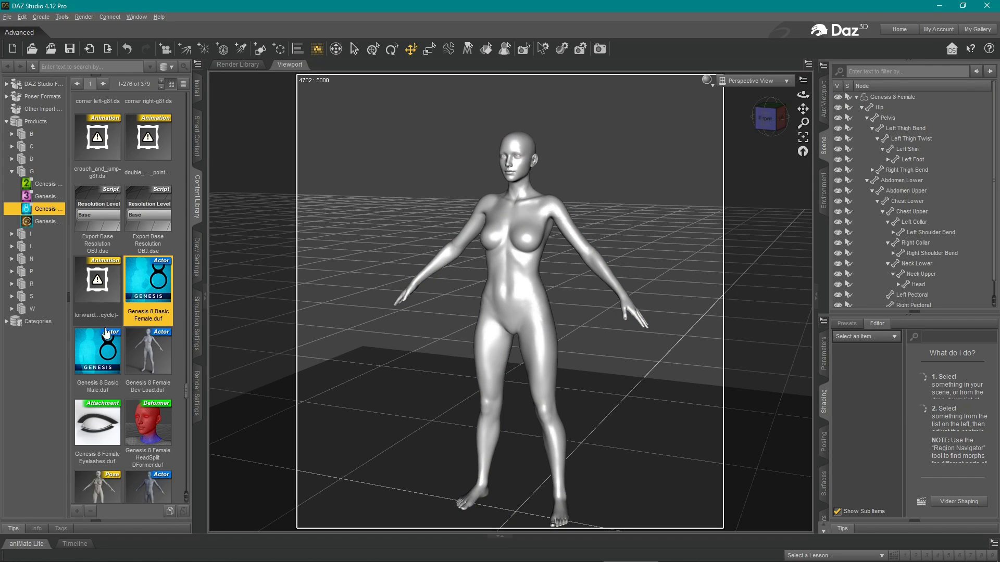
- Add the Genesis 8 Basic Male to the scene and hide the Genesis 8 Female
mouse_move(88, 364)
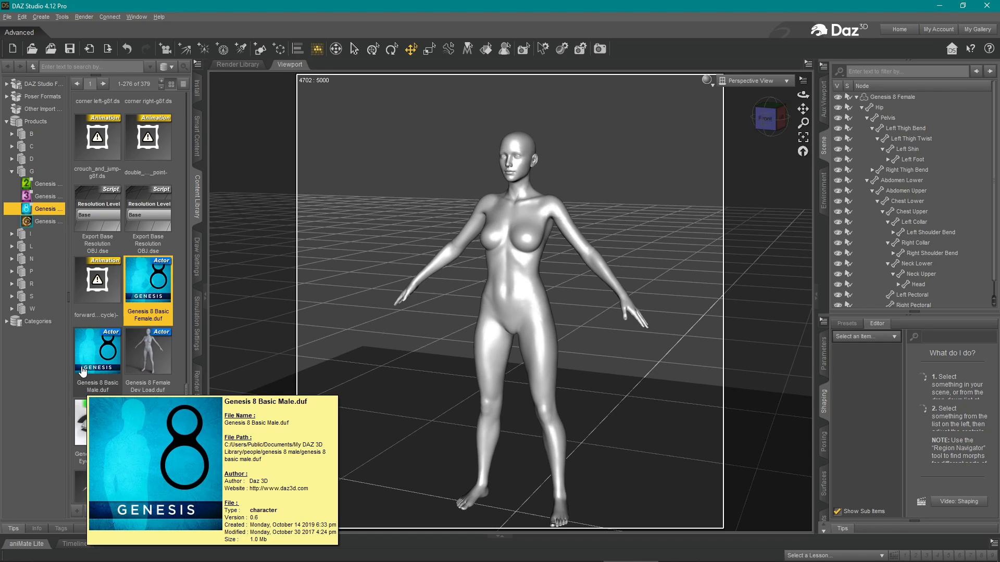
drag(82, 371, 567, 301)
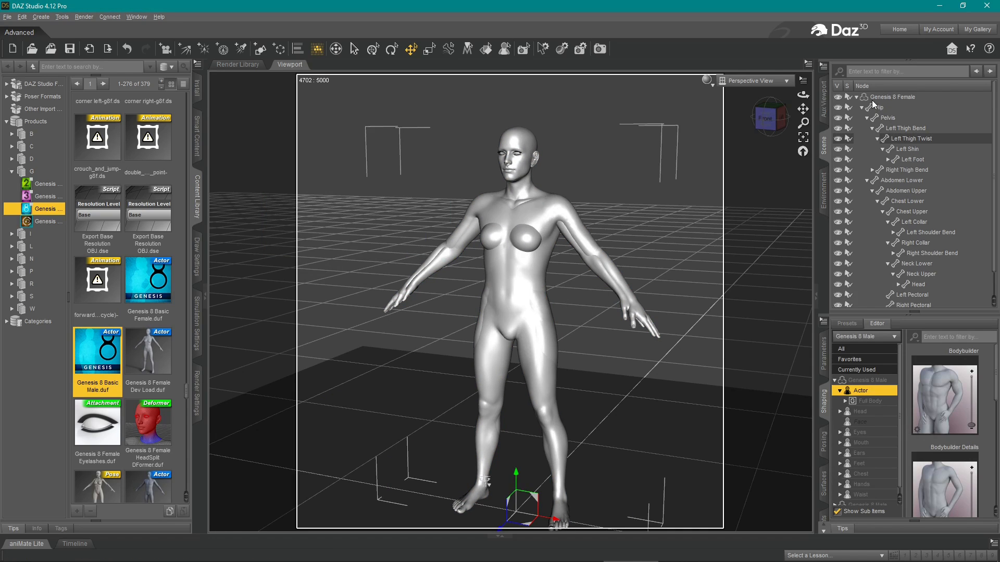
click(856, 97)
click(838, 98)
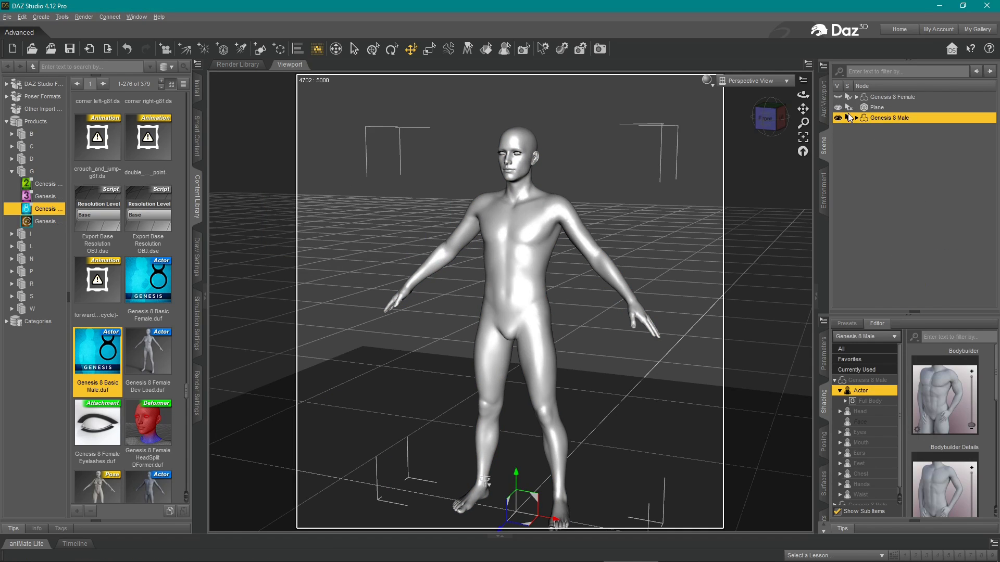
- Delete the Genesis 8 Male Eyelashes from the male figure
click(856, 117)
click(896, 138)
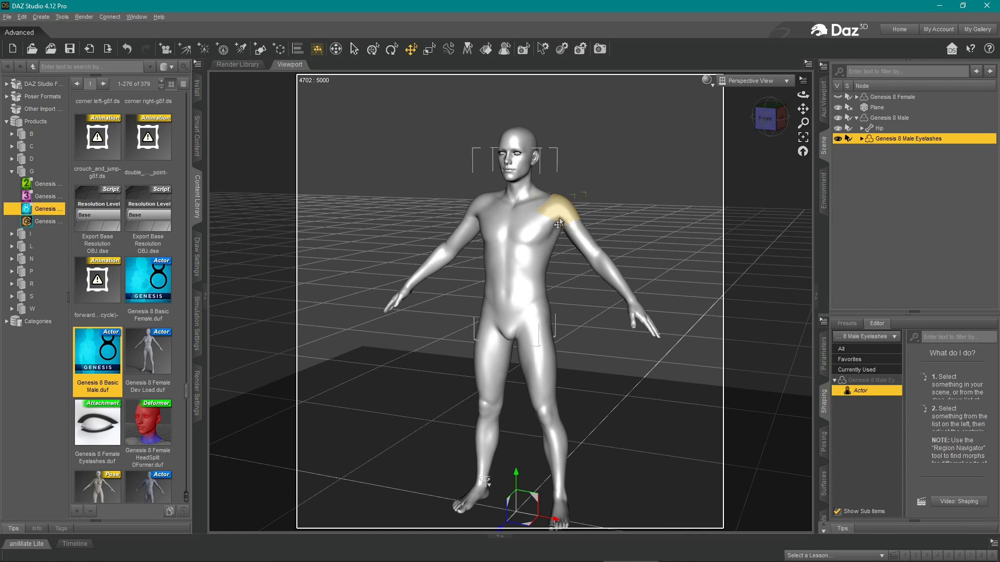
click(709, 155)
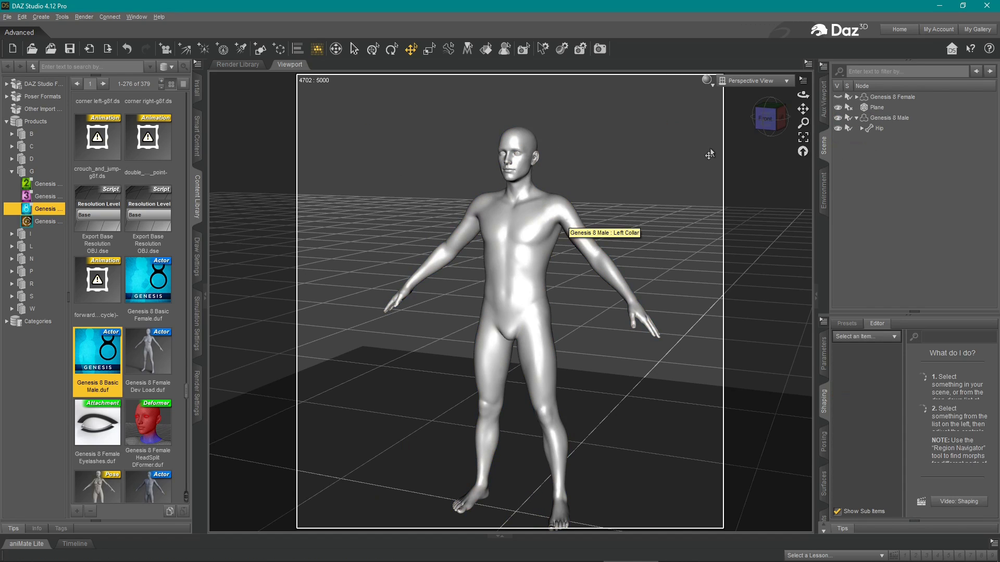
- Set the Genesis 8 Male's Bodybuilder to 35.5% and Bodybuilder Details to 100%, and try the Portly morph
drag(929, 358, 969, 378)
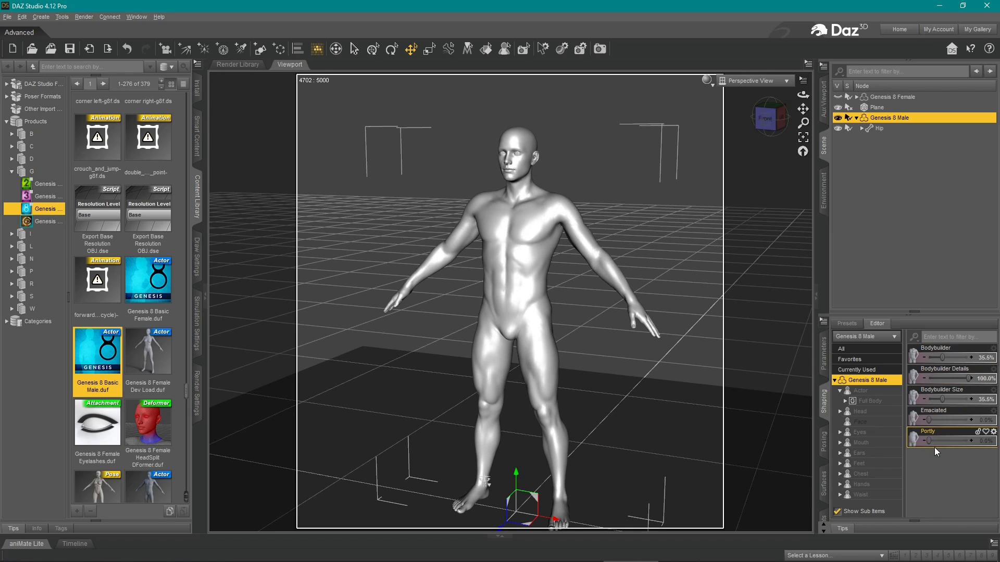
mouse_move(929, 441)
mouse_down()
mouse_move(981, 428)
mouse_move(936, 435)
mouse_up()
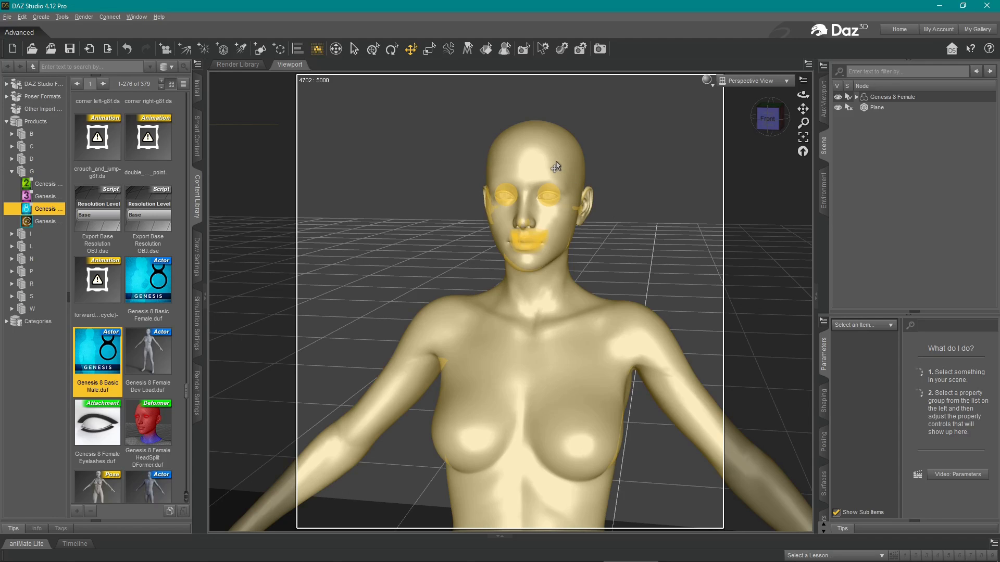
- Try the HD facial expressions on the Genesis 8 Female's head, ending with Afraid HD at 47.1%
click(543, 160)
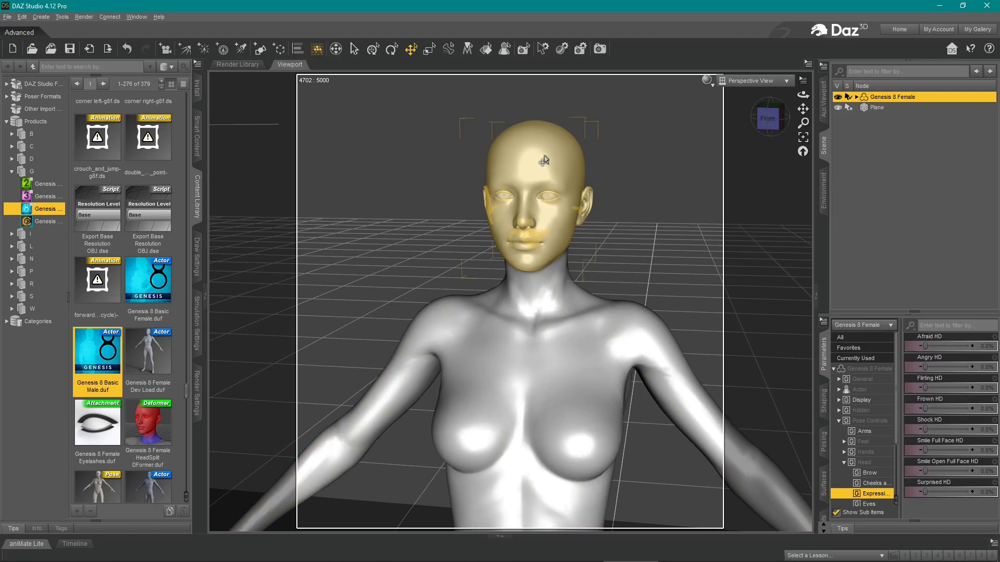
click(567, 161)
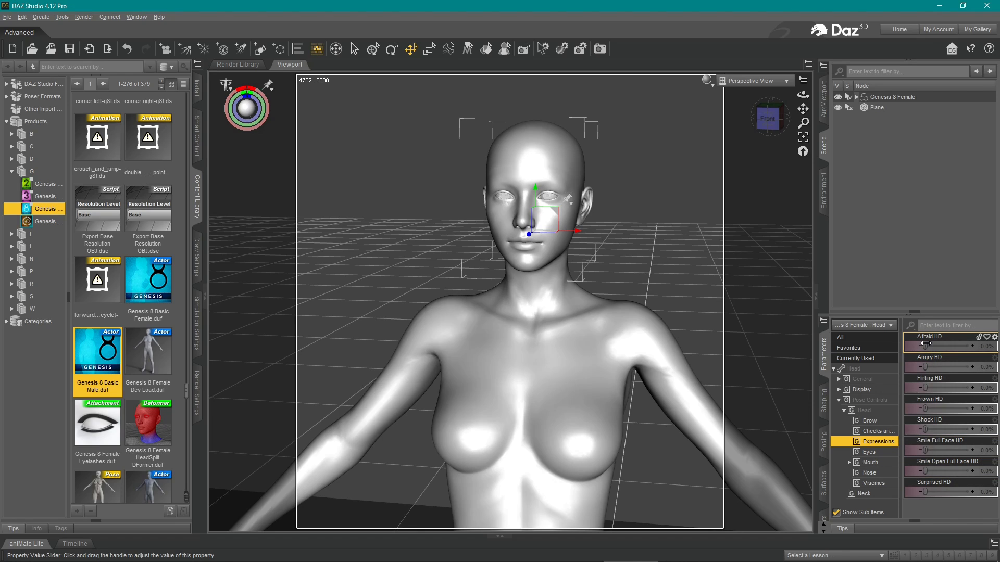
drag(925, 344, 920, 435)
mouse_move(926, 451)
mouse_down()
mouse_move(972, 441)
mouse_move(928, 452)
mouse_up()
drag(924, 473, 925, 494)
drag(924, 347, 946, 343)
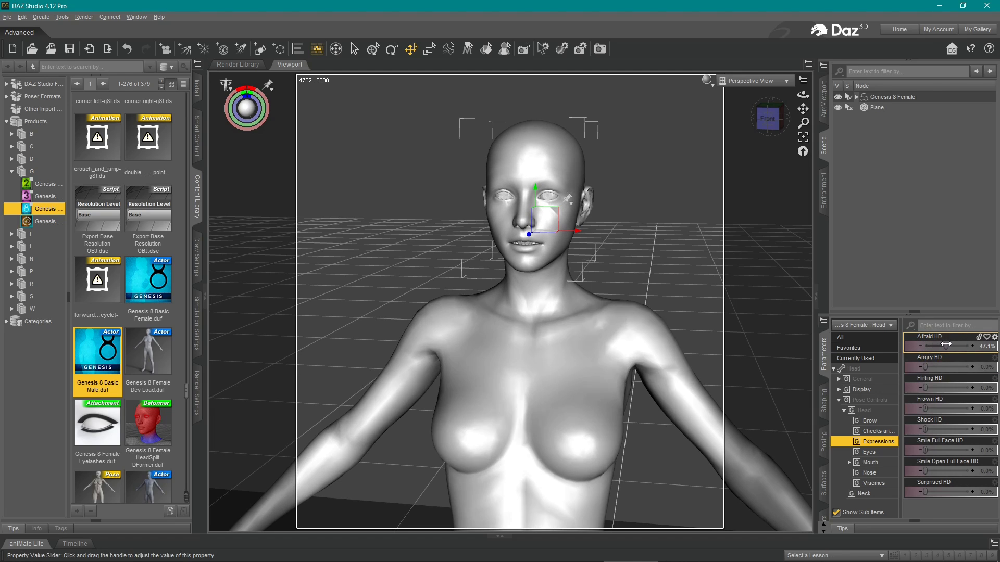
- Set the head's Brow Compression HD and Brow Inner Up-Down to 100% and Brow Outer Up-Down to -100%
click(869, 421)
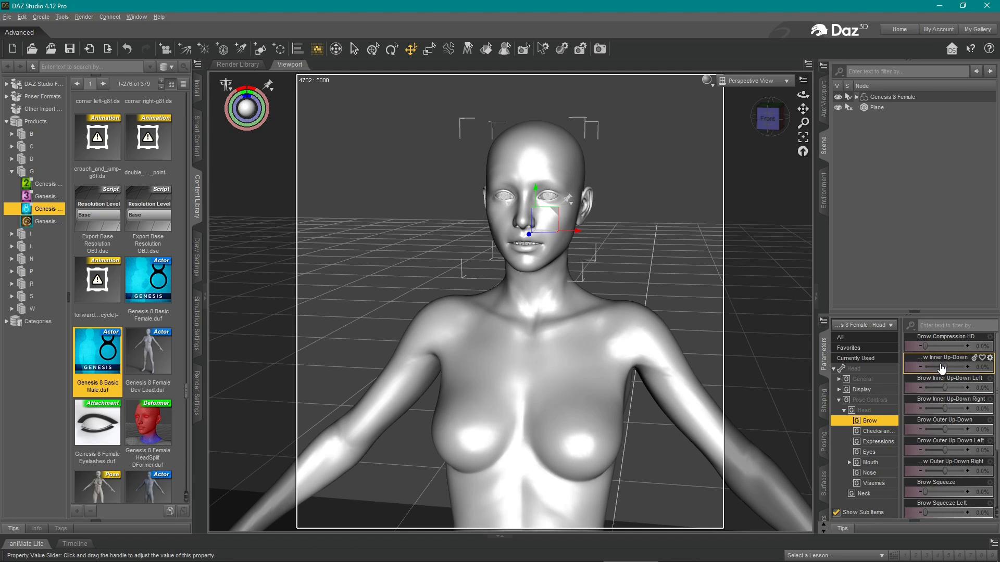
drag(925, 346, 979, 367)
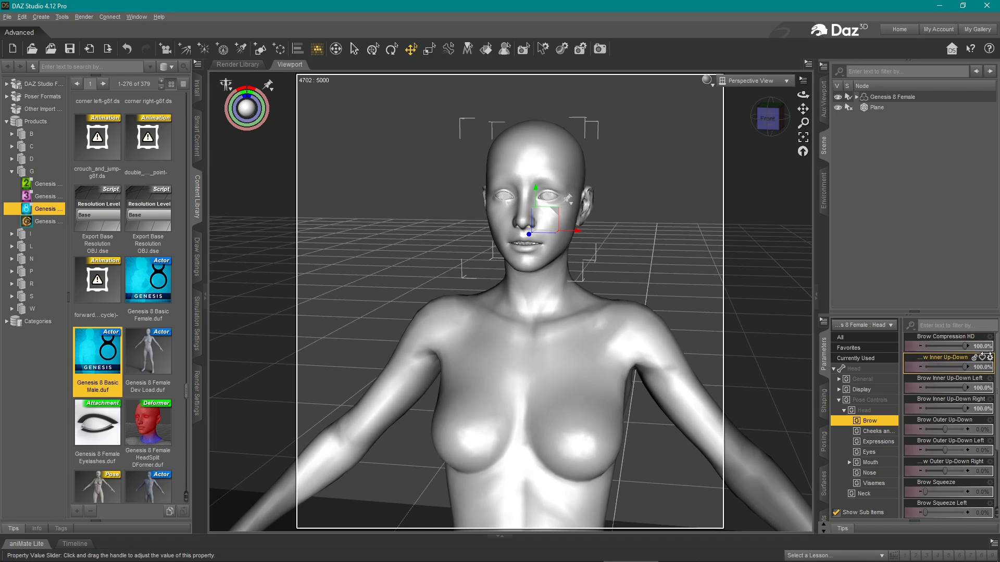
drag(945, 429, 914, 437)
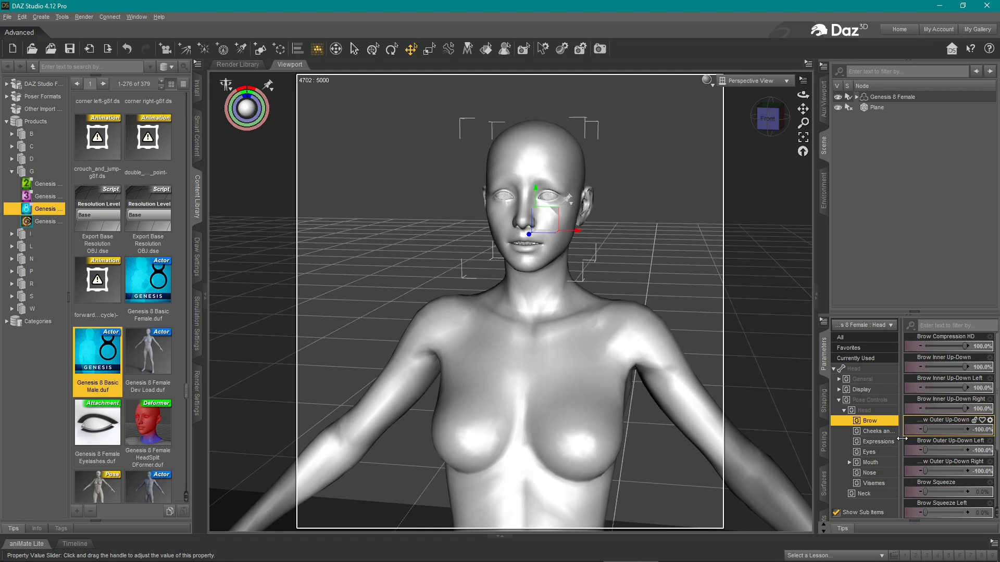
- Set the head's Mouth Open to 63.2% and Mouth Frown to 64.5%
click(871, 462)
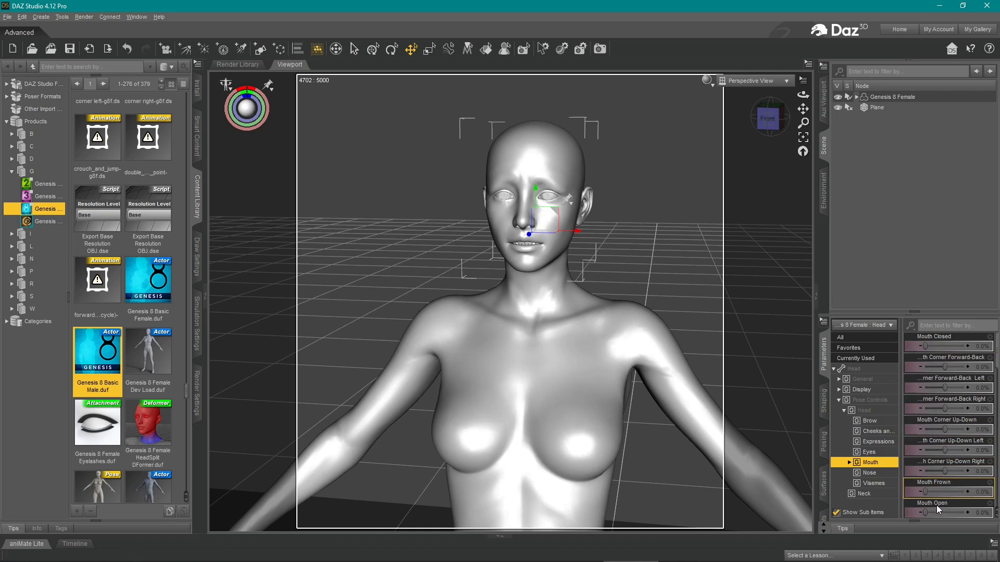
drag(937, 509, 950, 502)
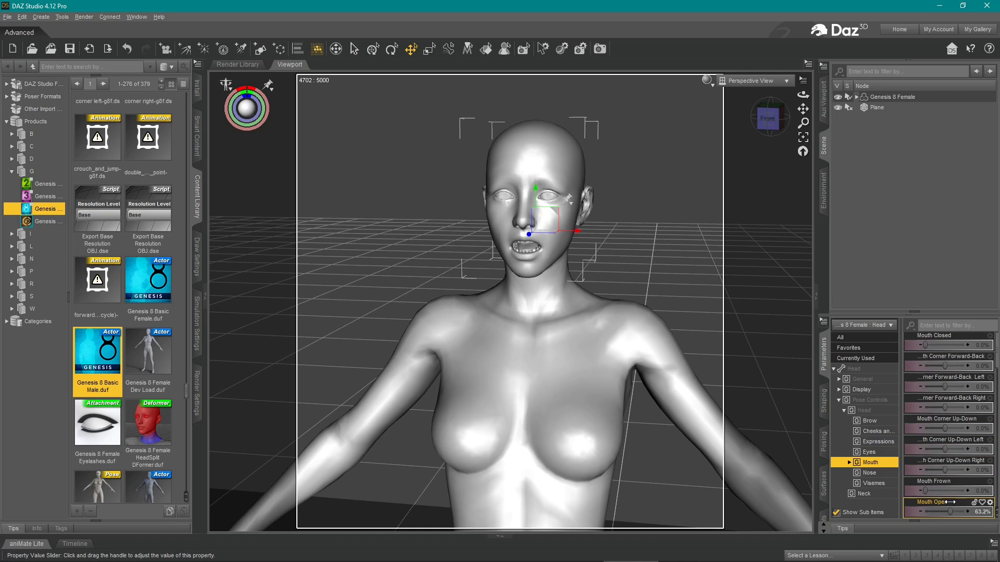
scroll(946, 471, down, 3)
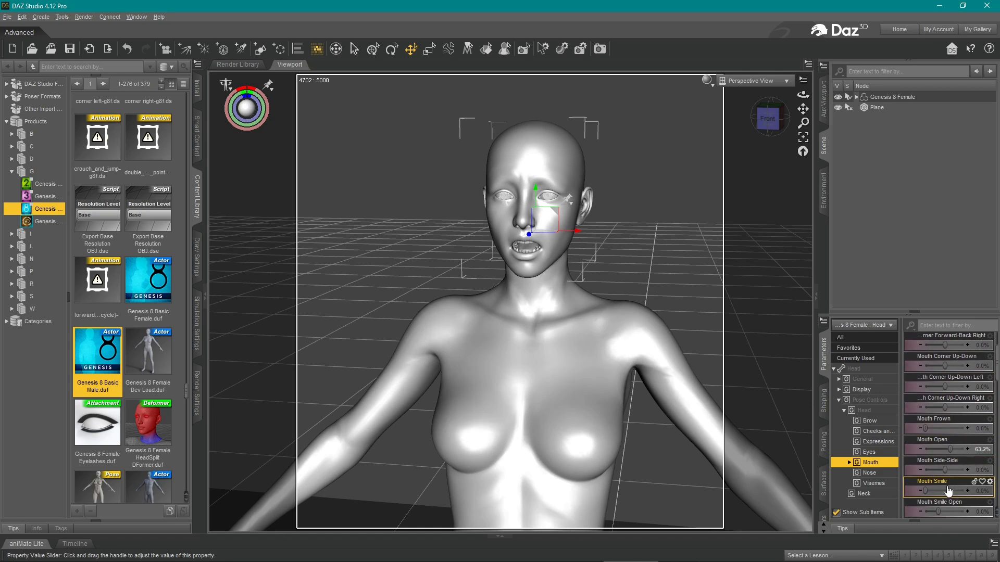
drag(926, 427, 951, 426)
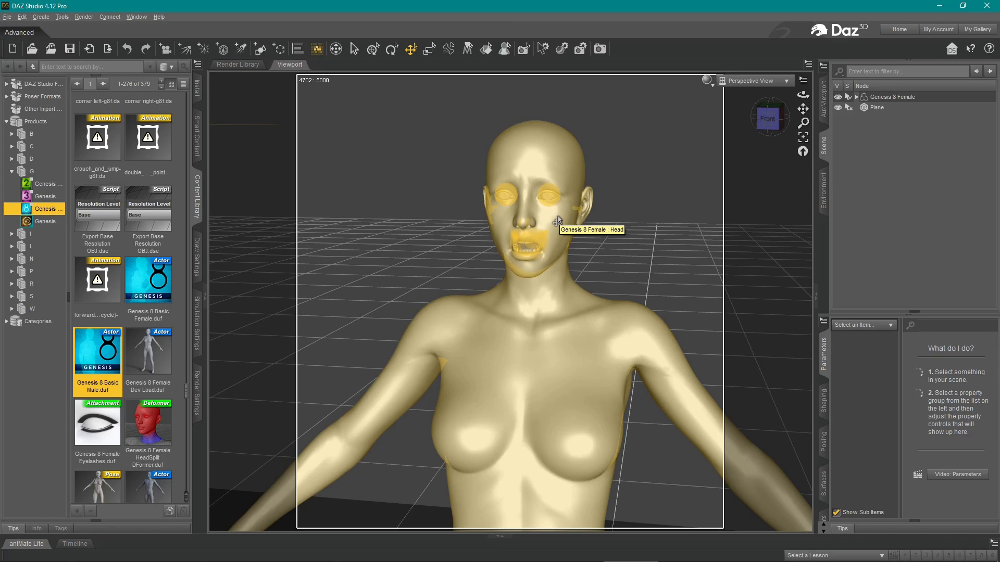
- Restore the whole Genesis 8 Female figure's pose to clear the facial expression changes
click(558, 220)
right_click(509, 204)
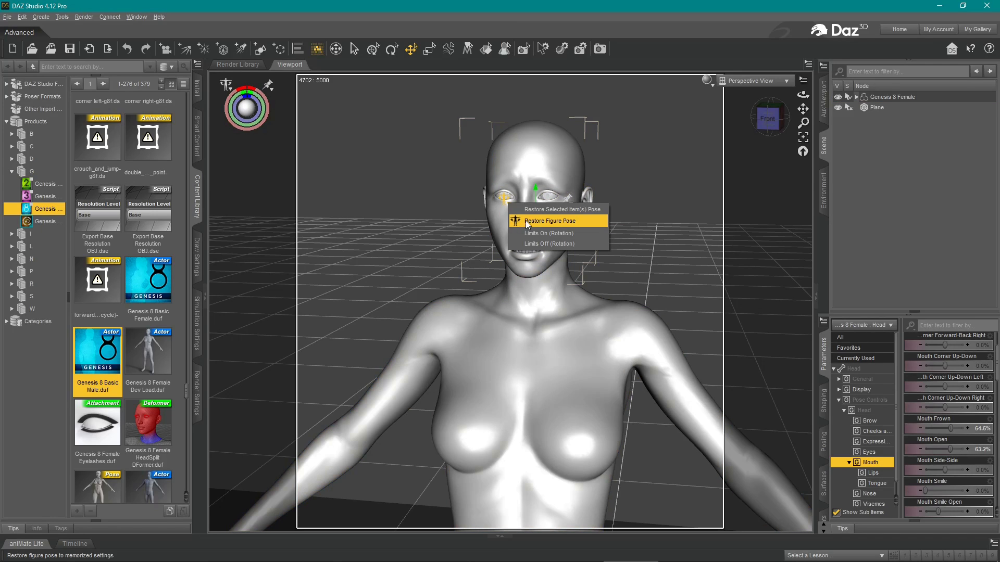
click(526, 220)
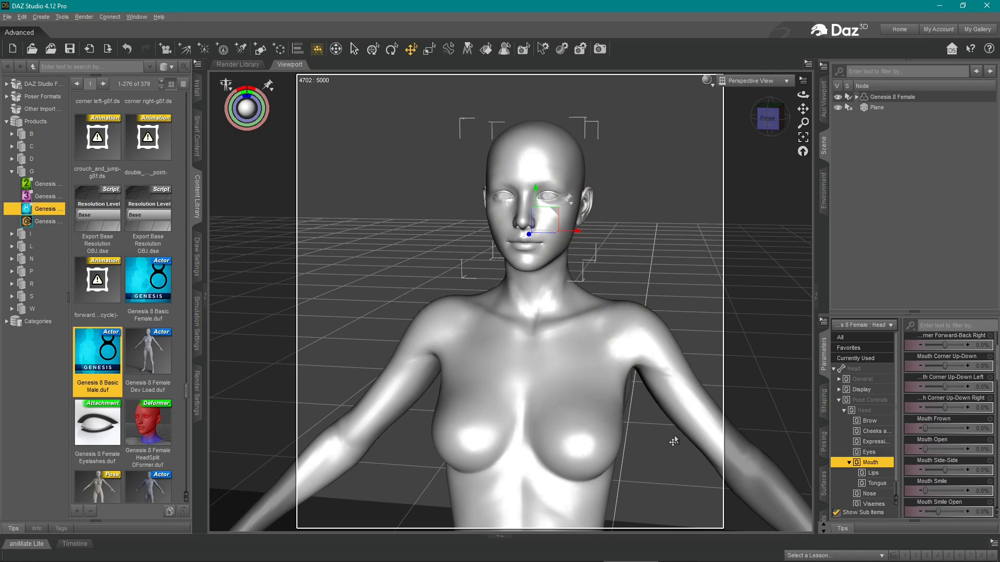
- Try the Up-Down and Side-Side rotations on the female's Left Pectoral, and undo them
scroll(674, 437, down, 5)
click(571, 255)
click(571, 252)
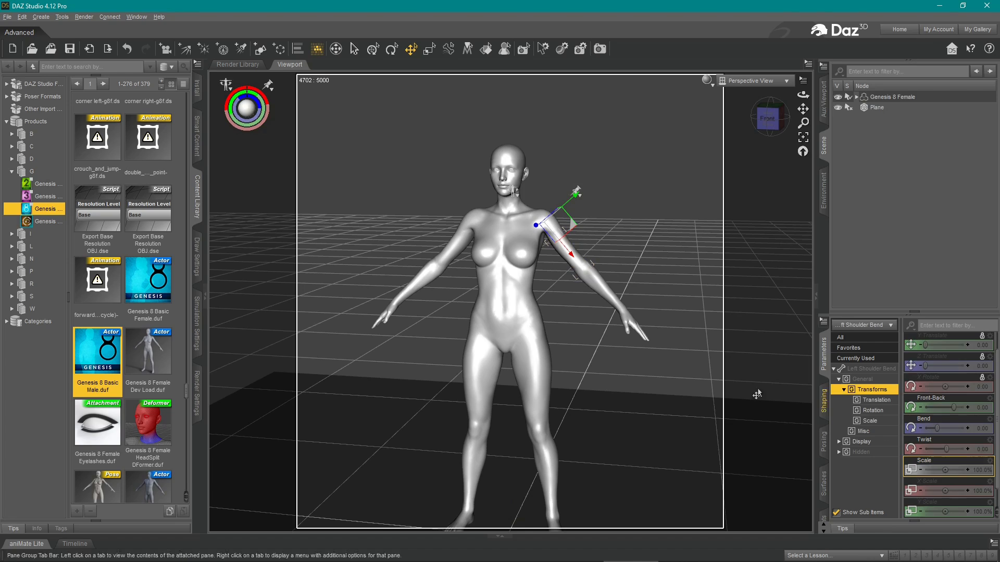
click(522, 266)
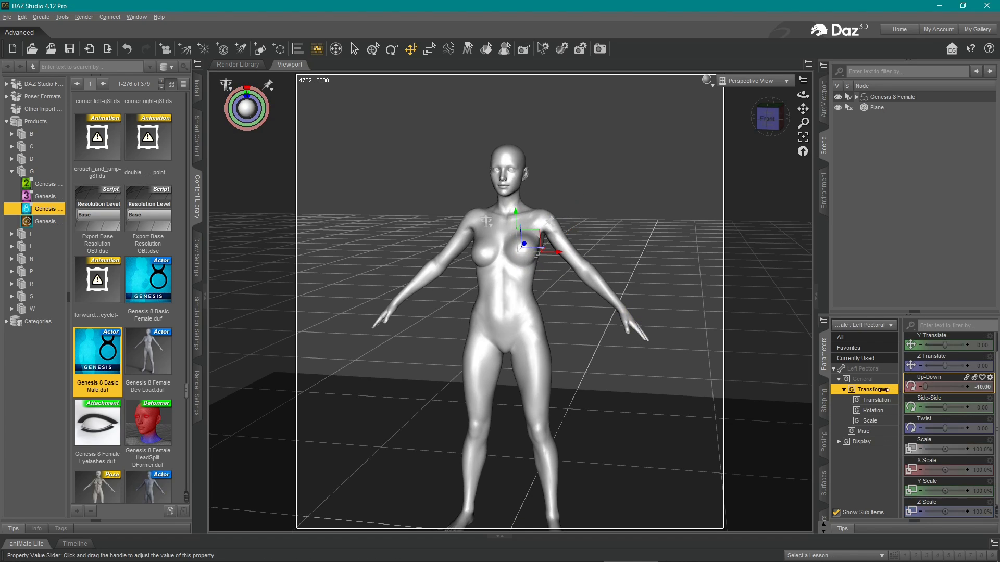
drag(883, 390, 968, 415)
key(ctrl+z)
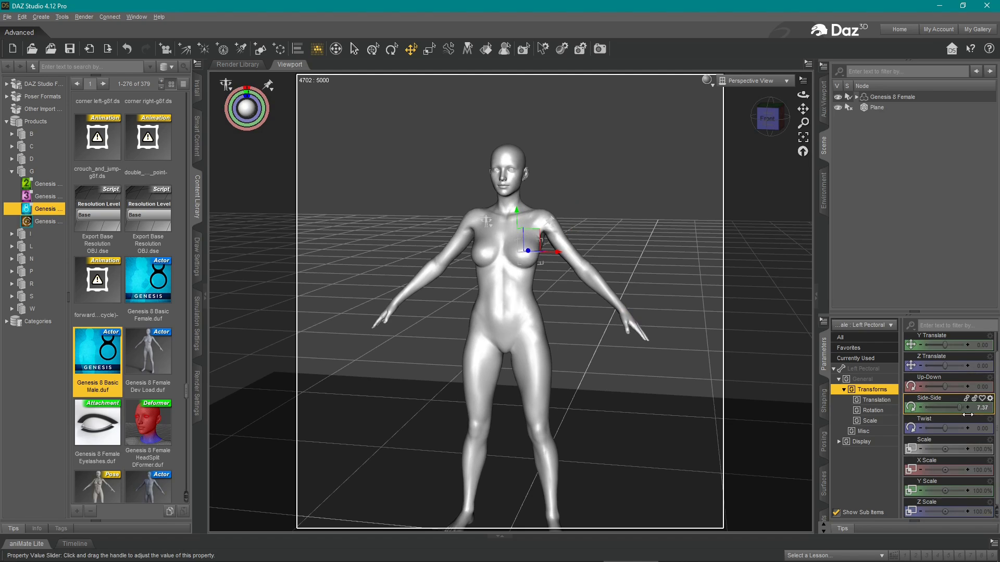
key(ctrl+z)
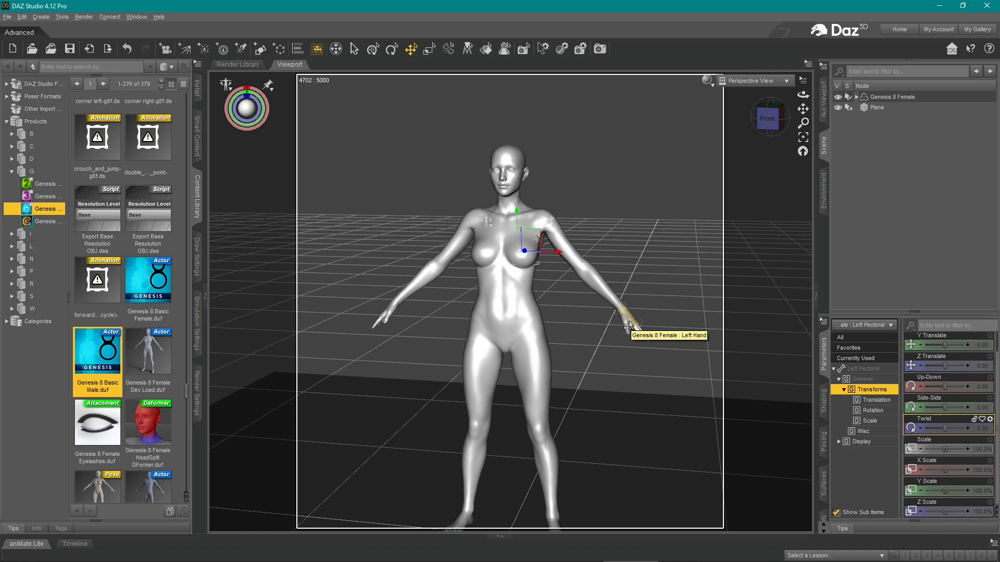
- Select the female's Left Hand and try its hand and finger pose controls
click(631, 359)
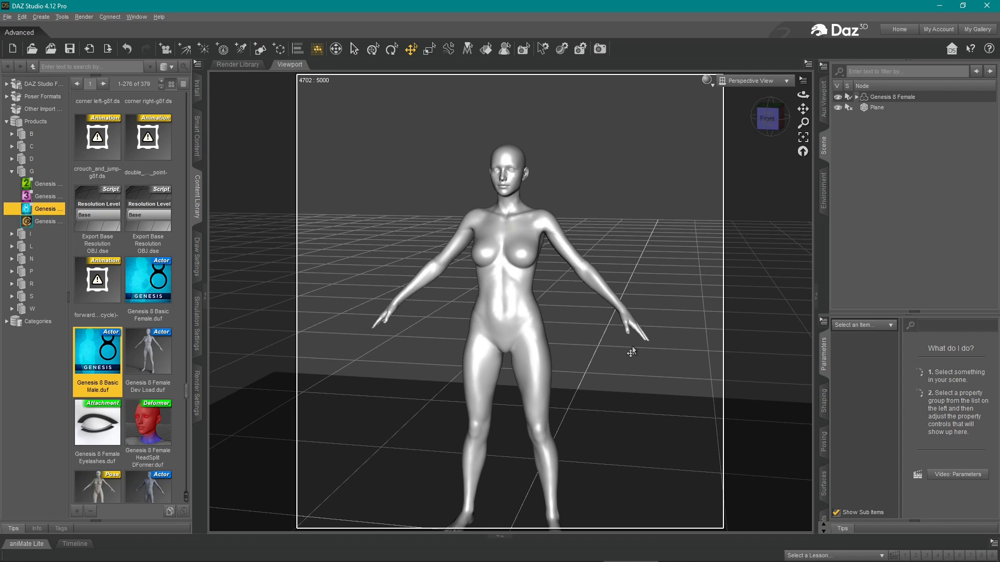
click(631, 326)
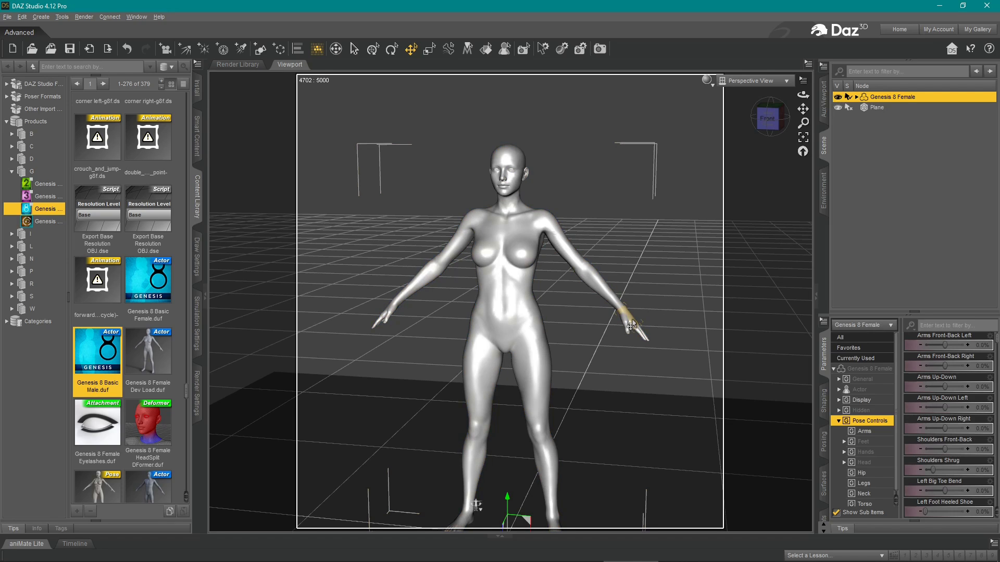
click(633, 327)
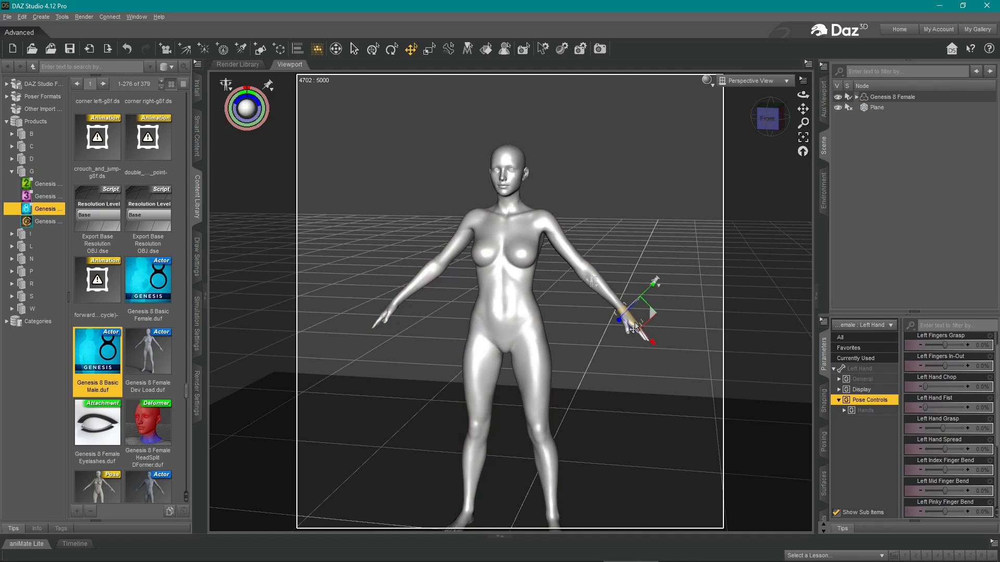
click(868, 411)
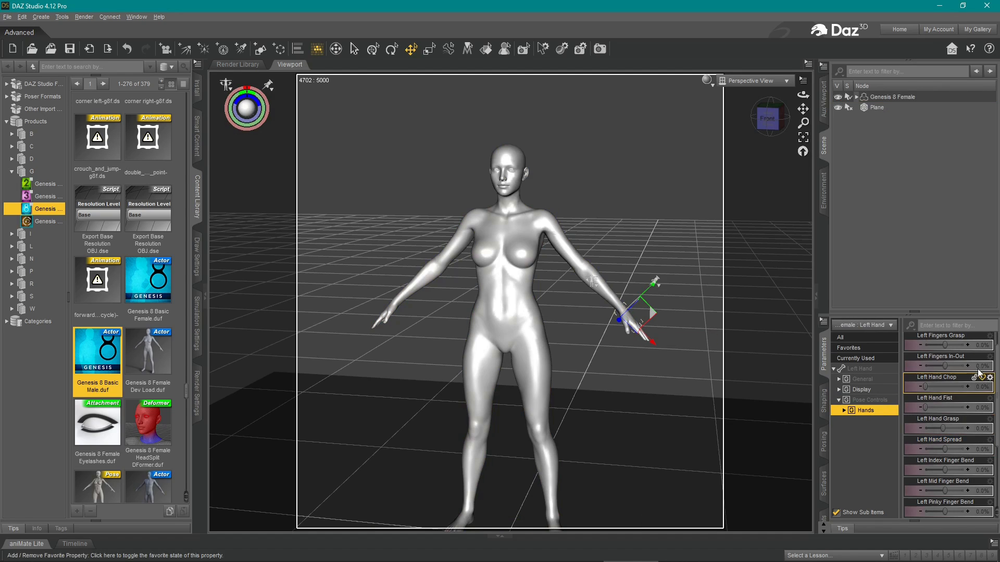
mouse_move(947, 346)
mouse_down()
mouse_move(966, 344)
mouse_move(912, 354)
mouse_move(941, 355)
mouse_up()
drag(930, 390, 945, 448)
- Set Left Fingers Grasp to 100%, Left Fingers In-Out to -100%, Left Hand Grasp to 120% and Left Hand Spread to 100%
middle_drag(683, 321, 552, 302)
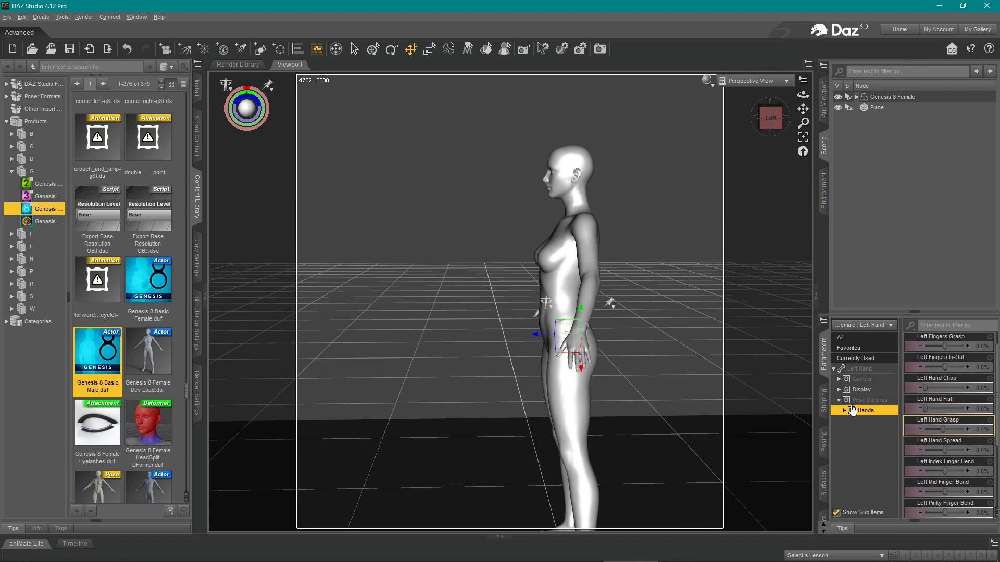
scroll(614, 417, up, 8)
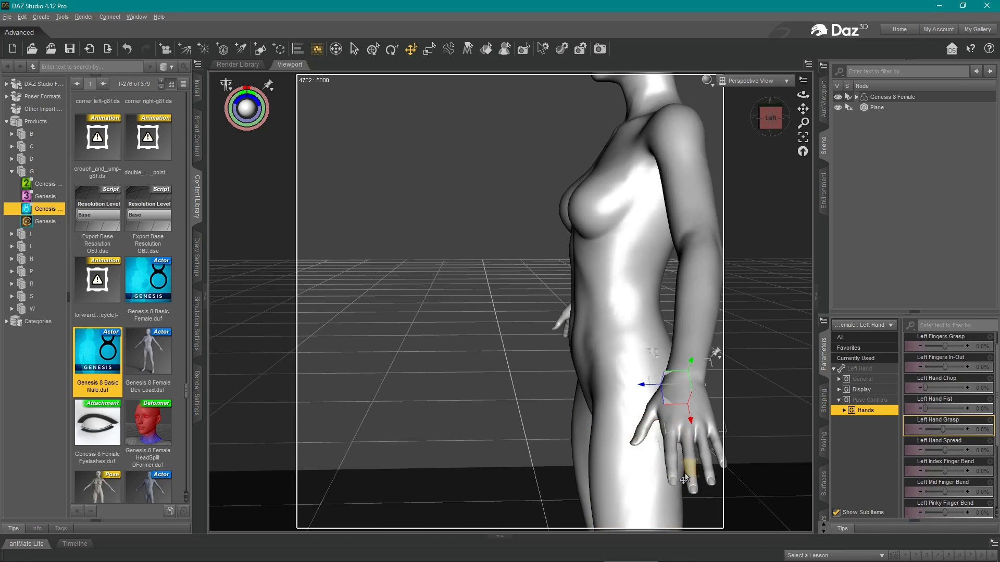
middle_drag(684, 479, 535, 427)
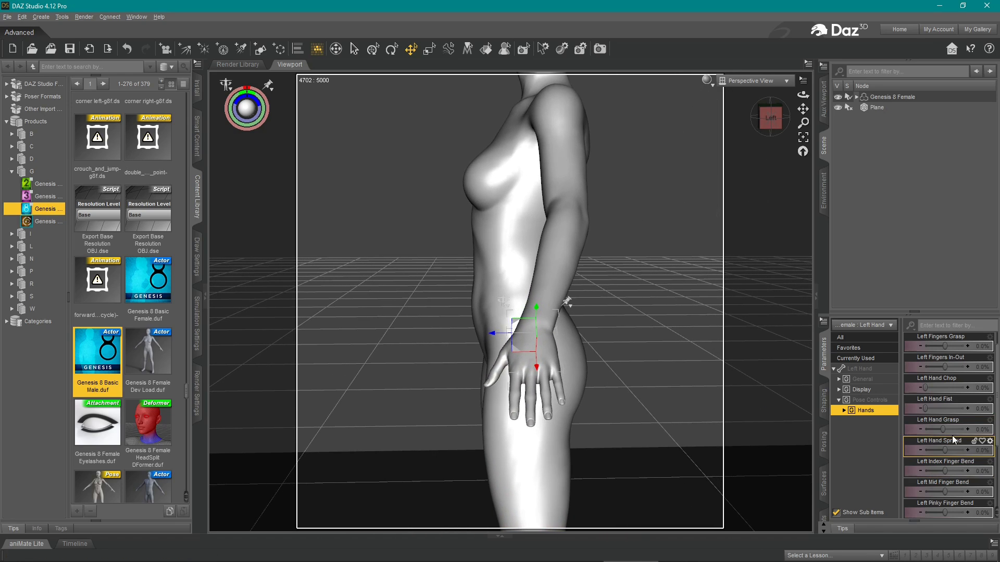
drag(943, 429, 967, 451)
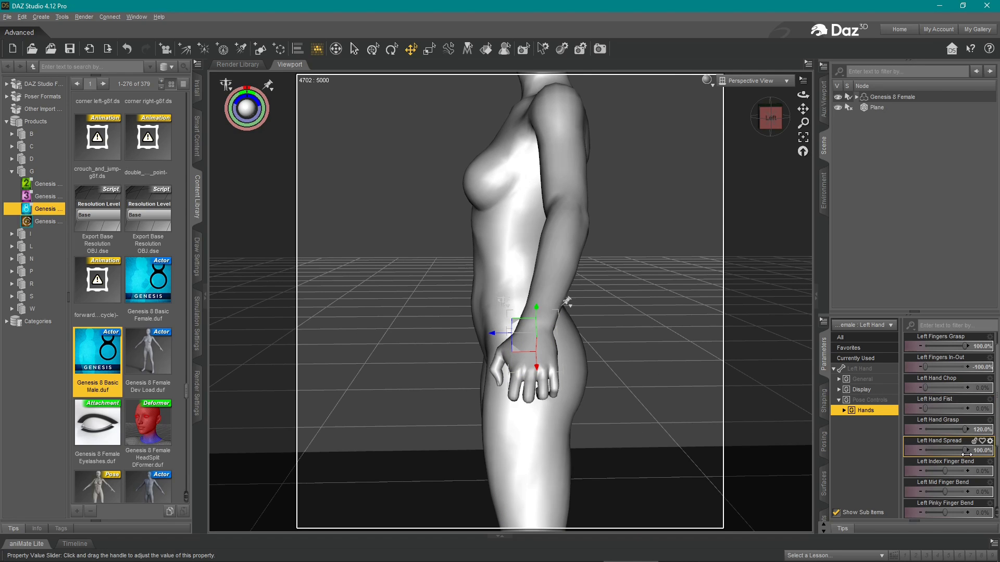
- Curl individual fingers of the left hand, setting Left Index 1 Bend to -90 and Left Mid 1 Bend to -95
middle_drag(568, 417, 661, 359)
scroll(580, 385, up, 2)
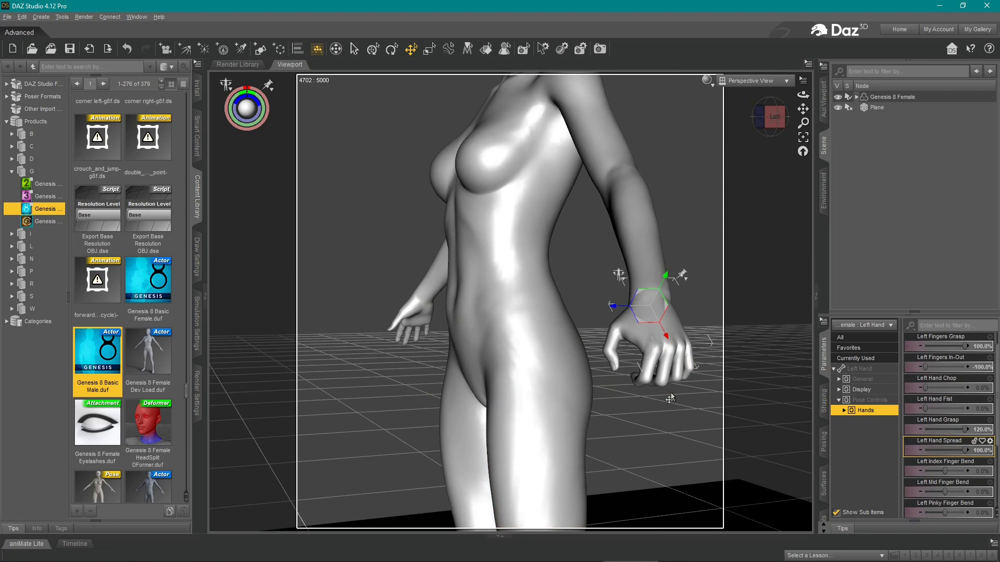
mouse_move(670, 398)
middle_down()
mouse_move(694, 409)
mouse_move(677, 410)
middle_up()
click(602, 378)
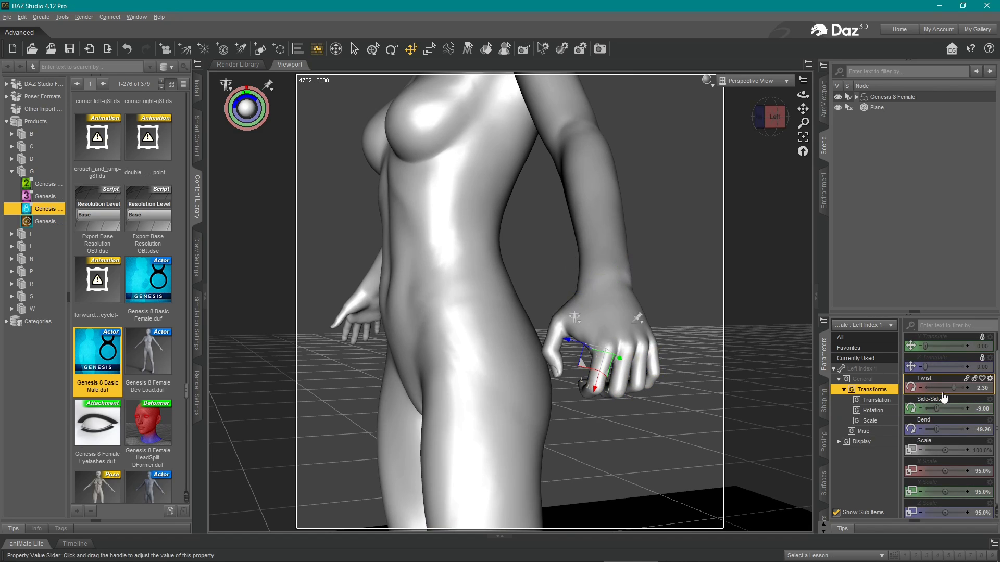
drag(943, 430, 923, 440)
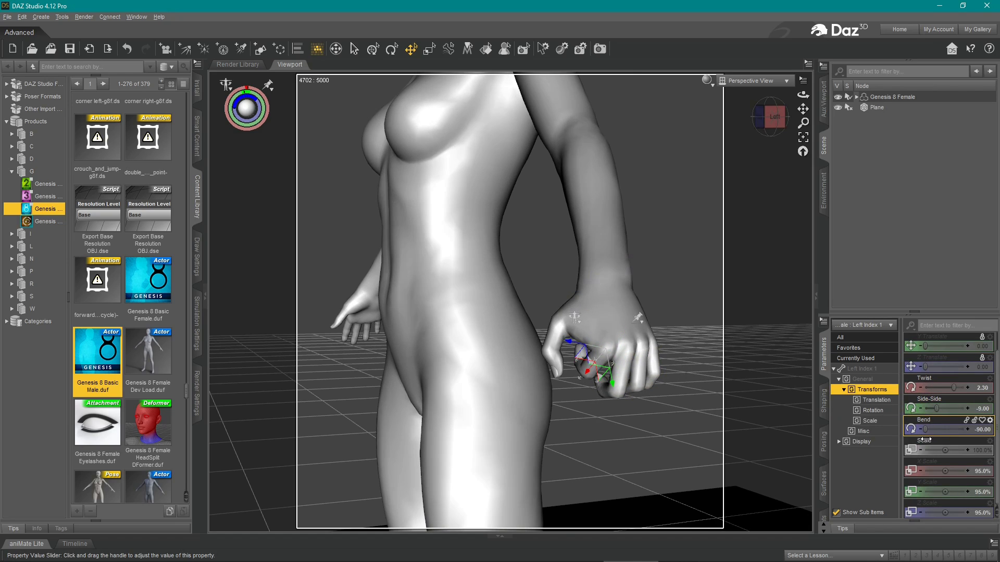
click(596, 383)
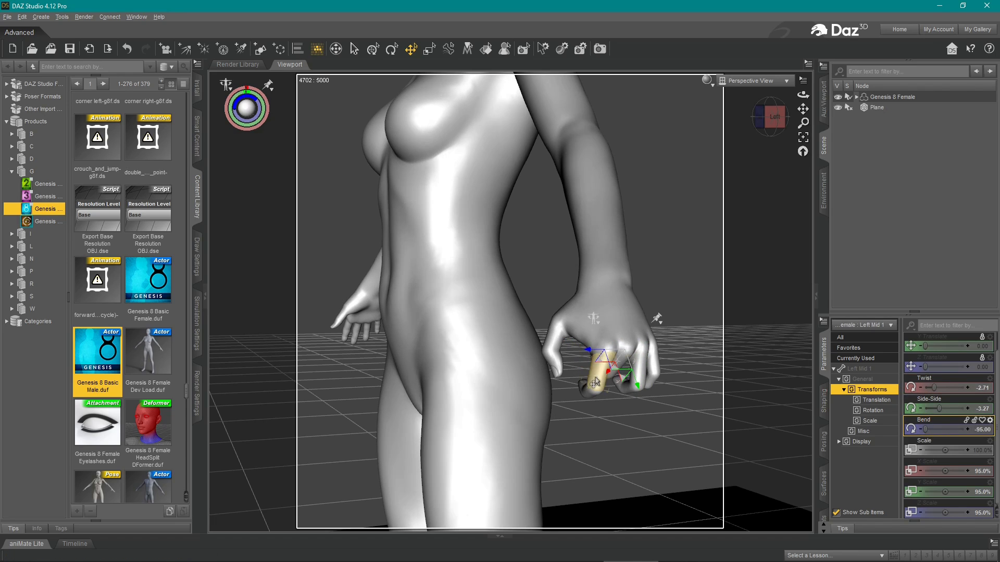
- Try the Bend, Up-Down and Twist rotations on Left Thumb 1, and undo them
click(567, 327)
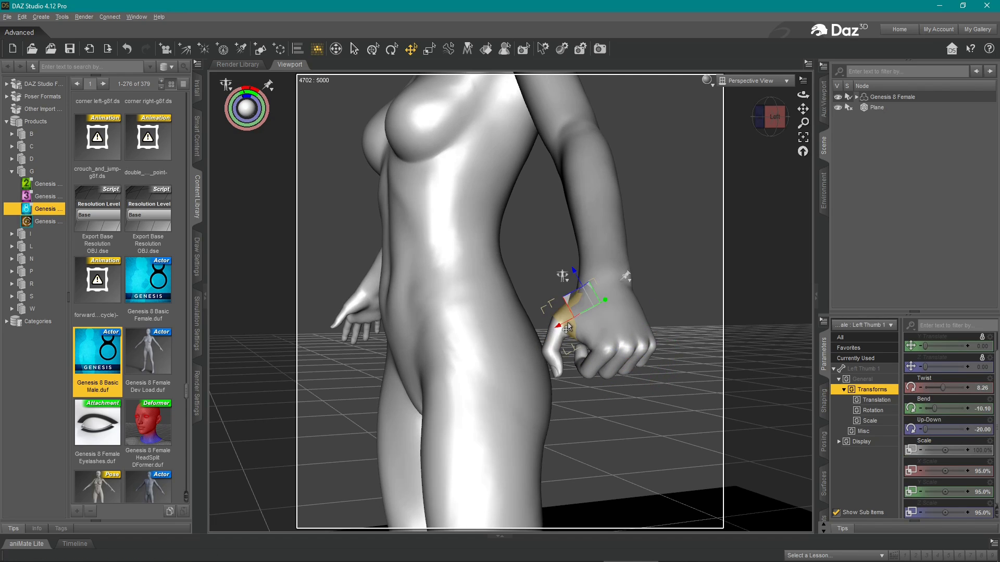
drag(935, 409, 963, 431)
key(ctrl+z)
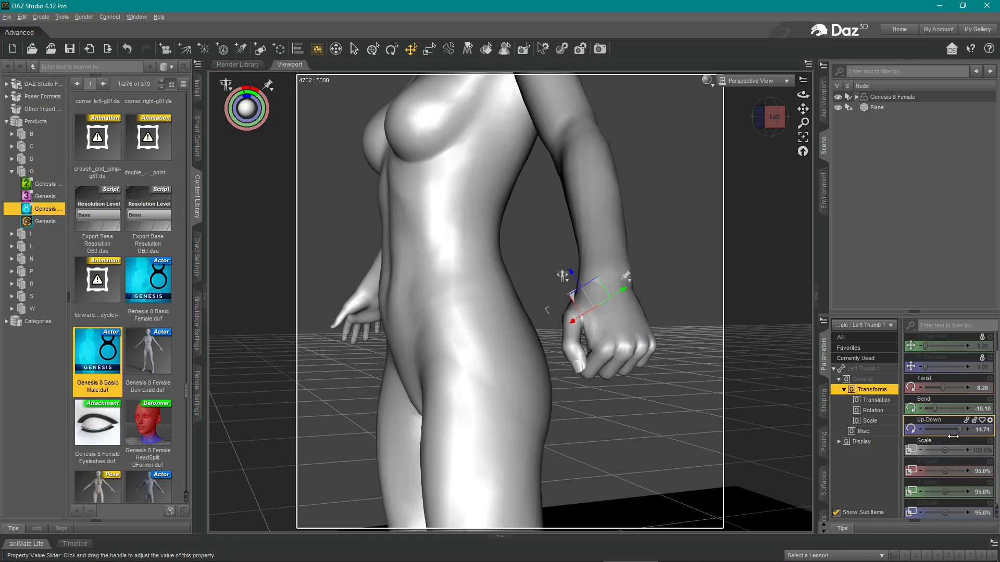
key(ctrl+z)
mouse_move(942, 388)
mouse_down()
mouse_move(917, 393)
mouse_move(970, 395)
mouse_move(937, 399)
mouse_up()
key(ctrl+z)
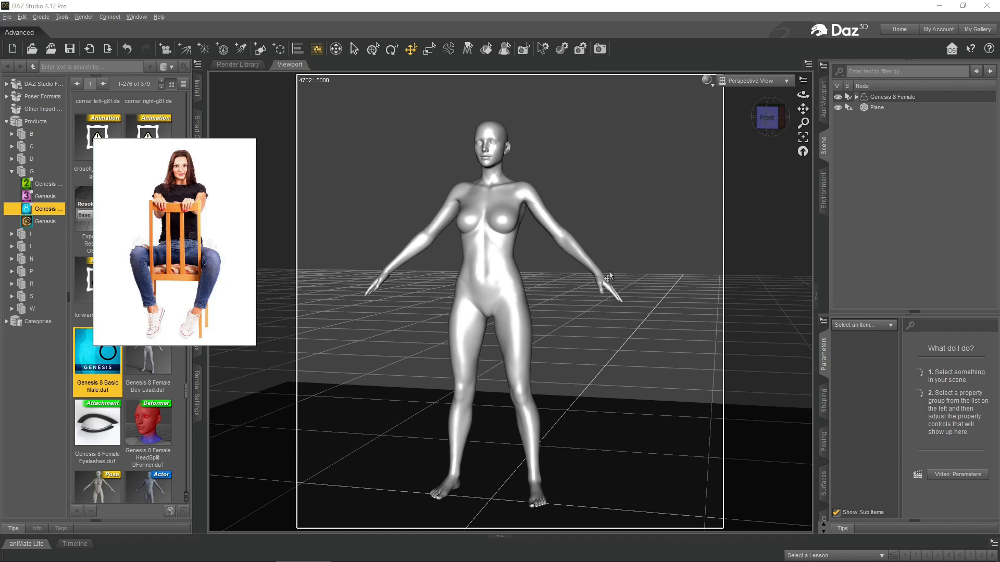
- Place the reference image of the woman seated on a chair beside the figure, fit it in its window, and view the figure from the front
drag(182, 199, 226, 200)
scroll(218, 198, down, 3)
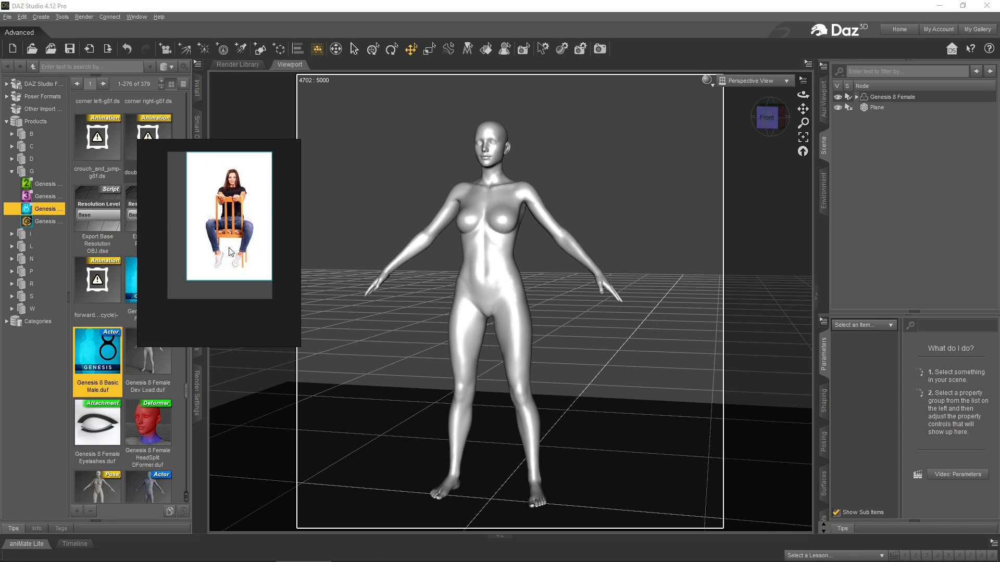
scroll(230, 252, up, 4)
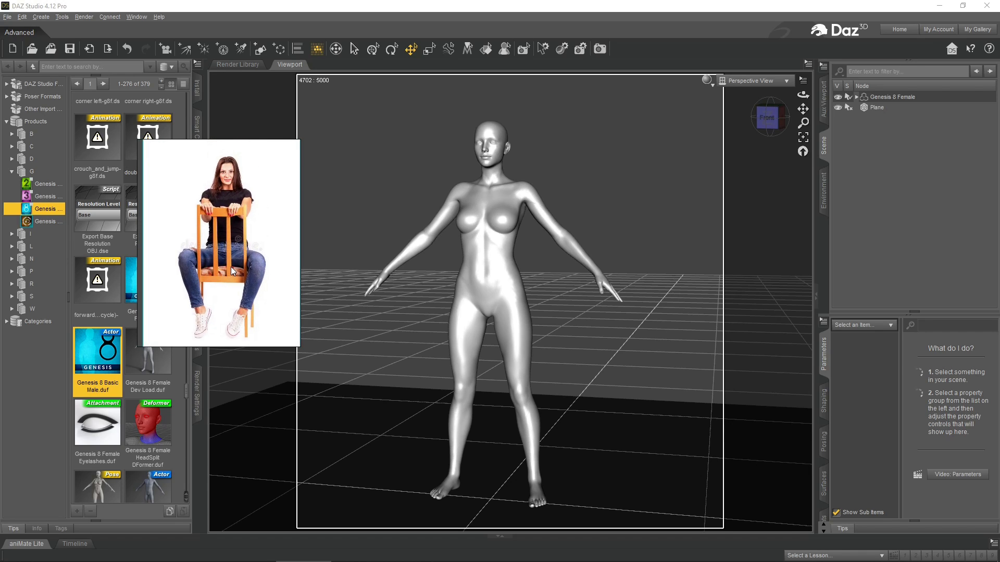
drag(230, 267, 228, 261)
middle_drag(554, 228, 581, 247)
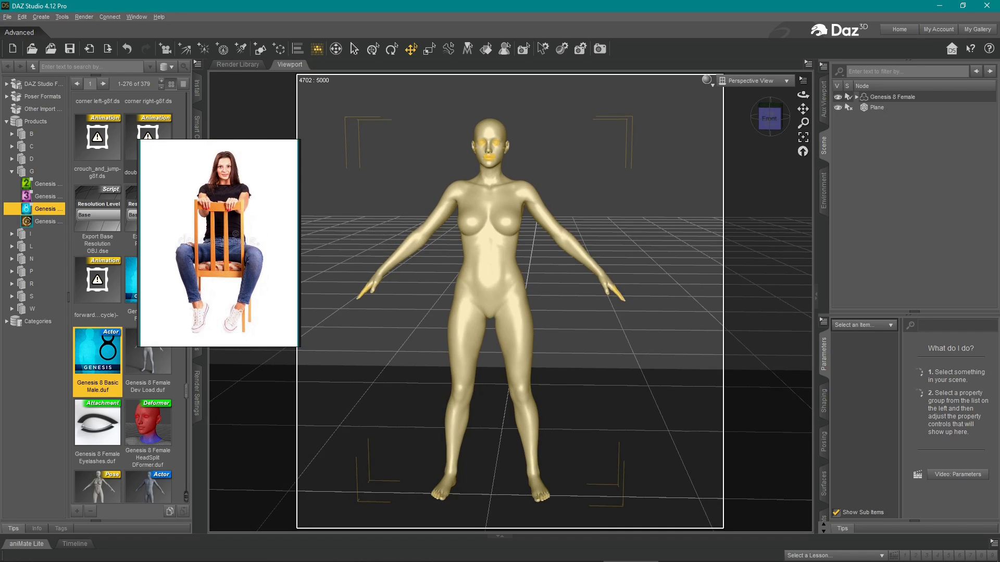
middle_drag(528, 166, 511, 166)
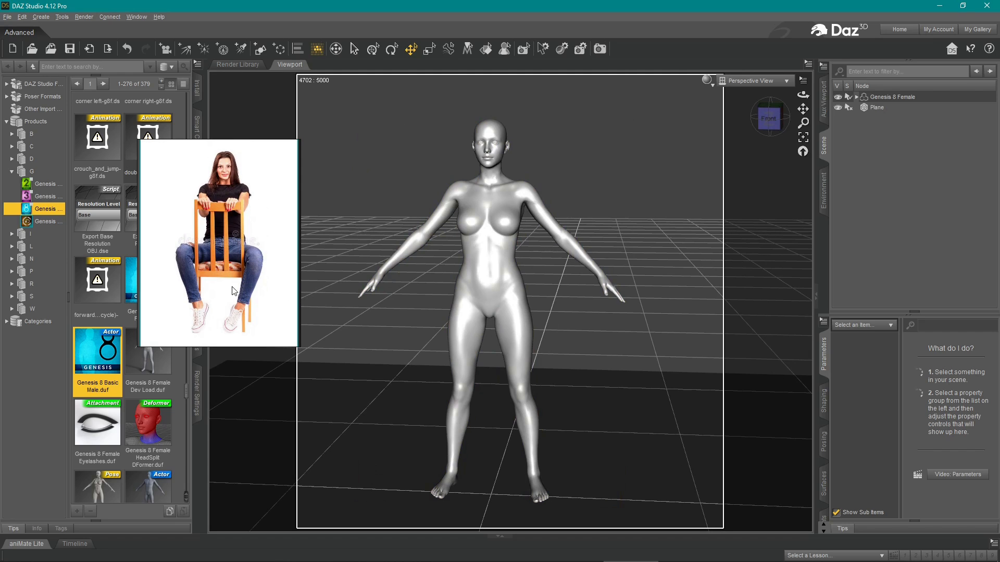
- Create a 2 m cube primitive with 1 division at the world center
middle_drag(701, 365, 638, 371)
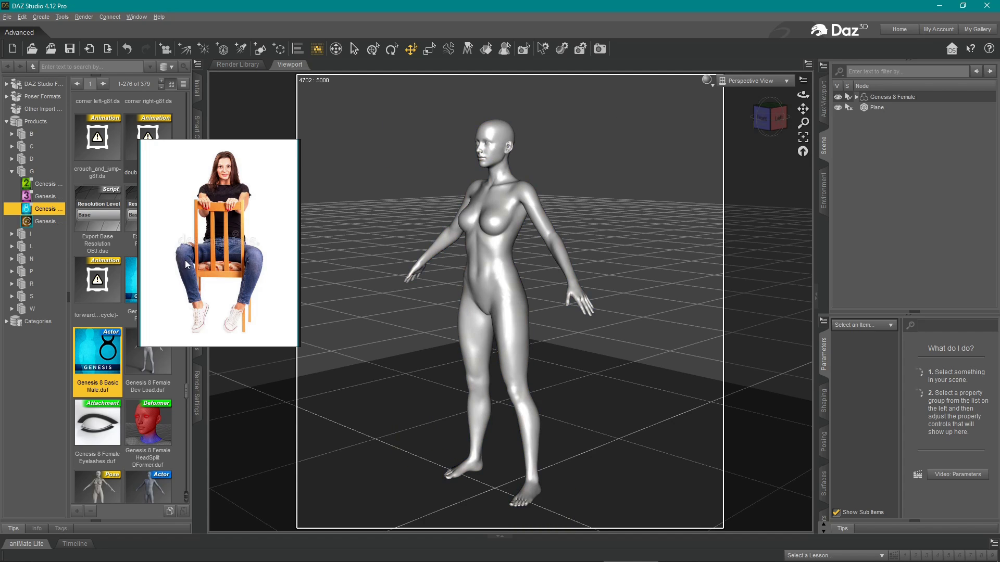
click(42, 17)
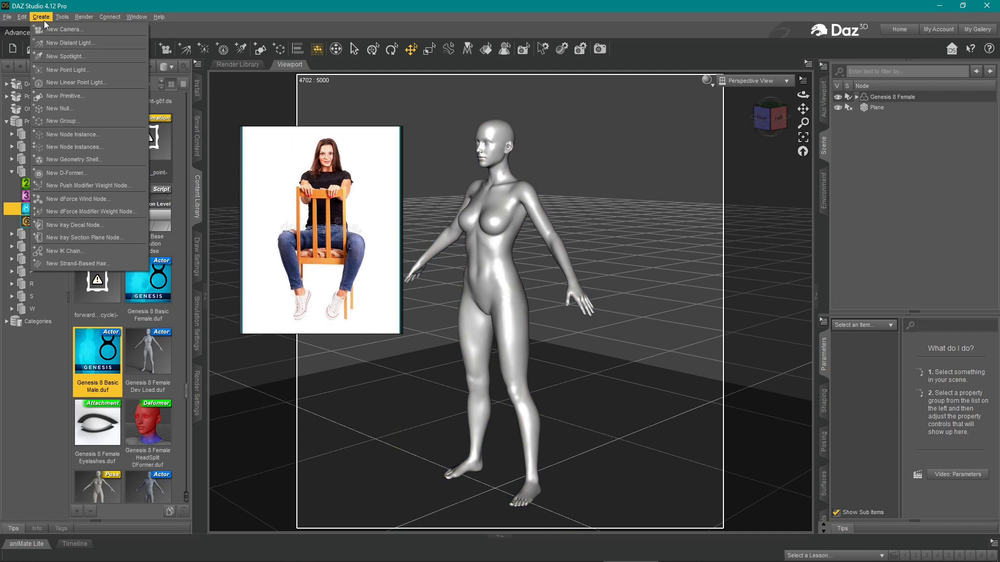
click(57, 95)
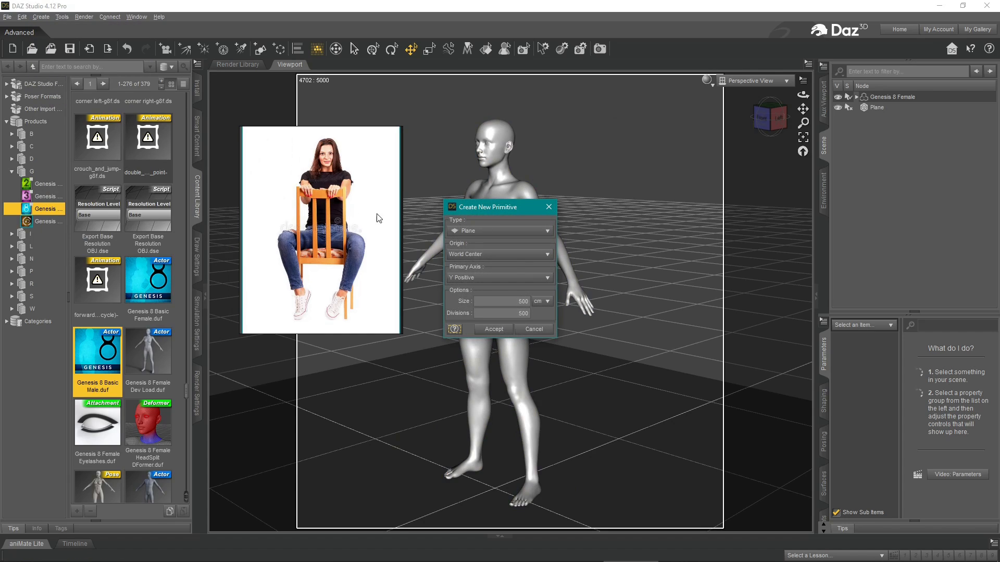
click(506, 232)
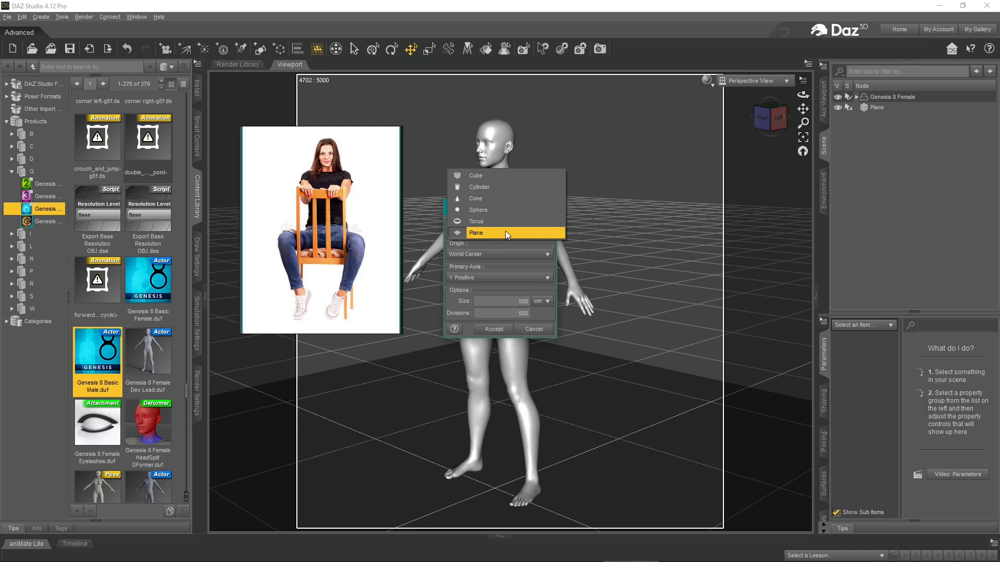
click(508, 178)
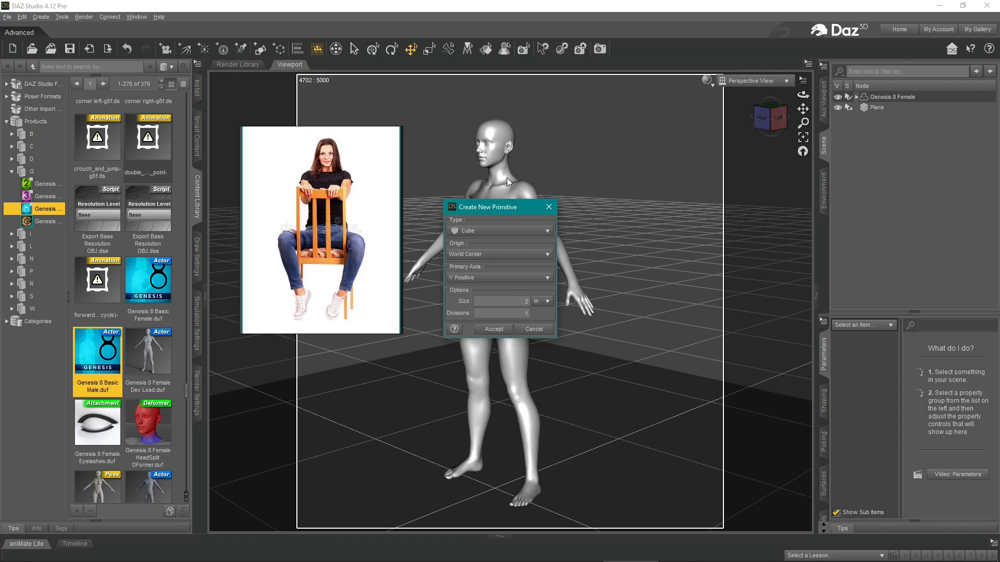
click(503, 328)
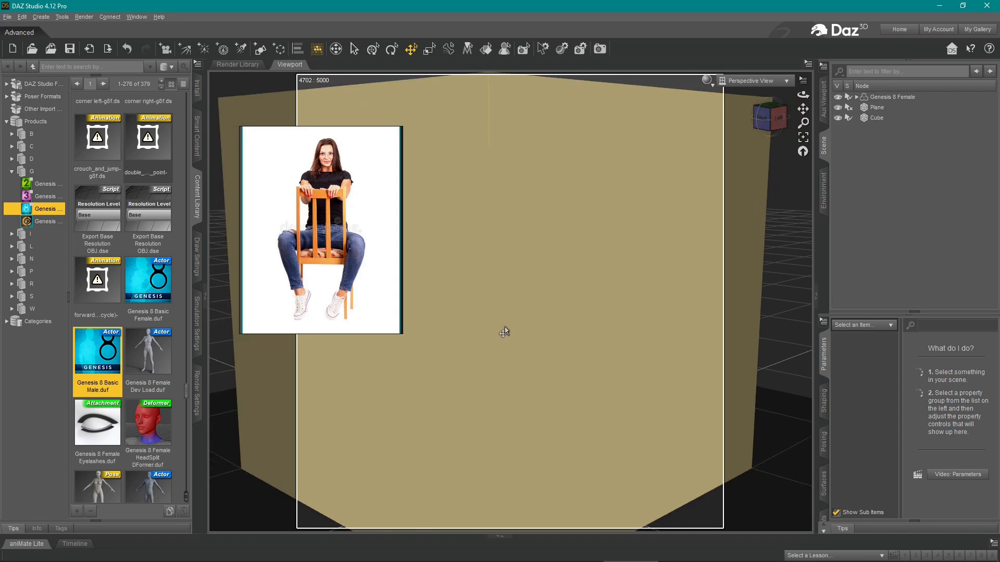
- Flatten the cube into a chair seat with Scale 24.5% and Y Scale 6.9%, and raise it to a Y Translate of about 65.10
click(572, 229)
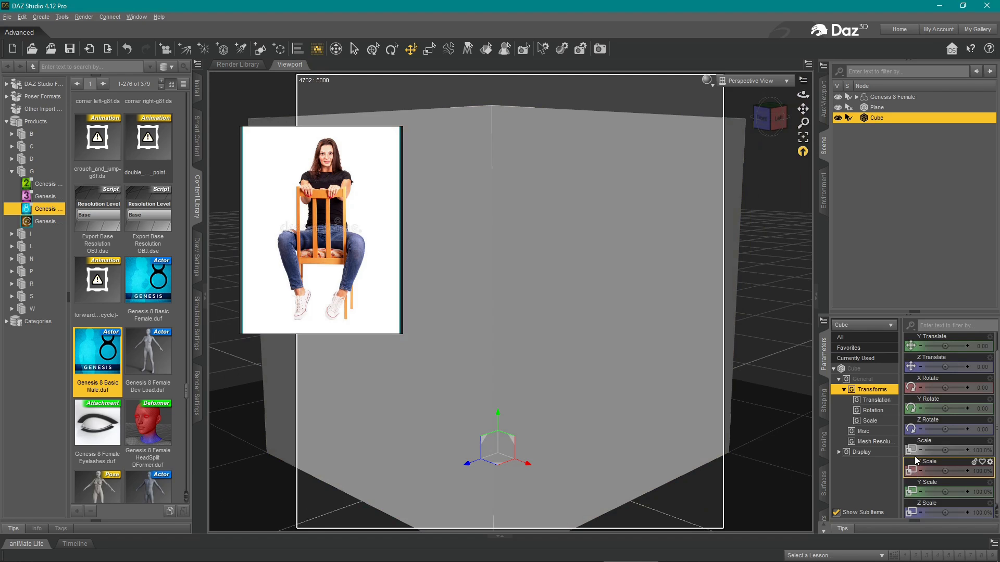
drag(945, 450, 933, 450)
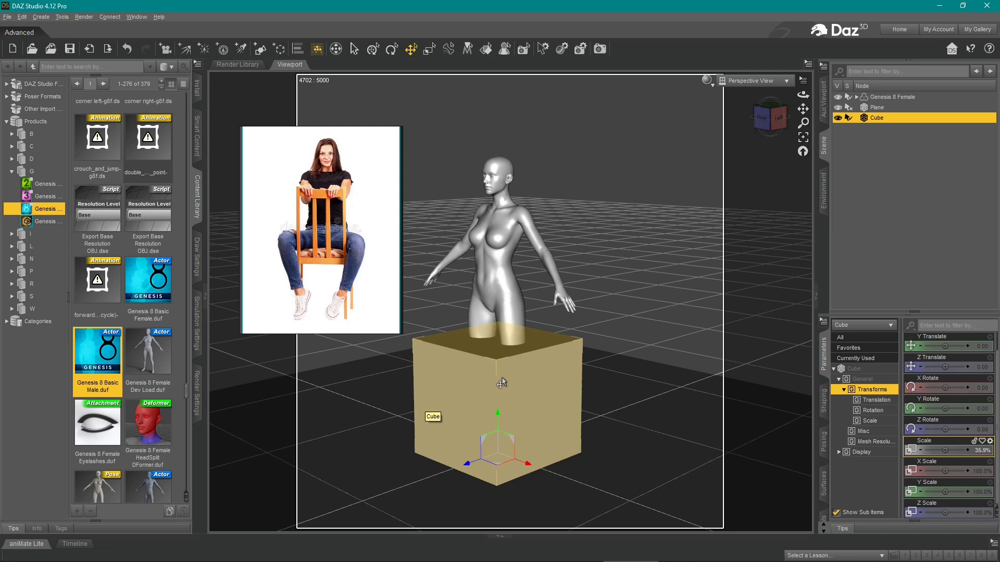
drag(321, 230, 212, 193)
drag(945, 492, 927, 492)
drag(497, 413, 497, 317)
drag(945, 451, 940, 451)
- Add another cube as a chair part, set its X Rotate to 90, and position it against the seat
click(41, 16)
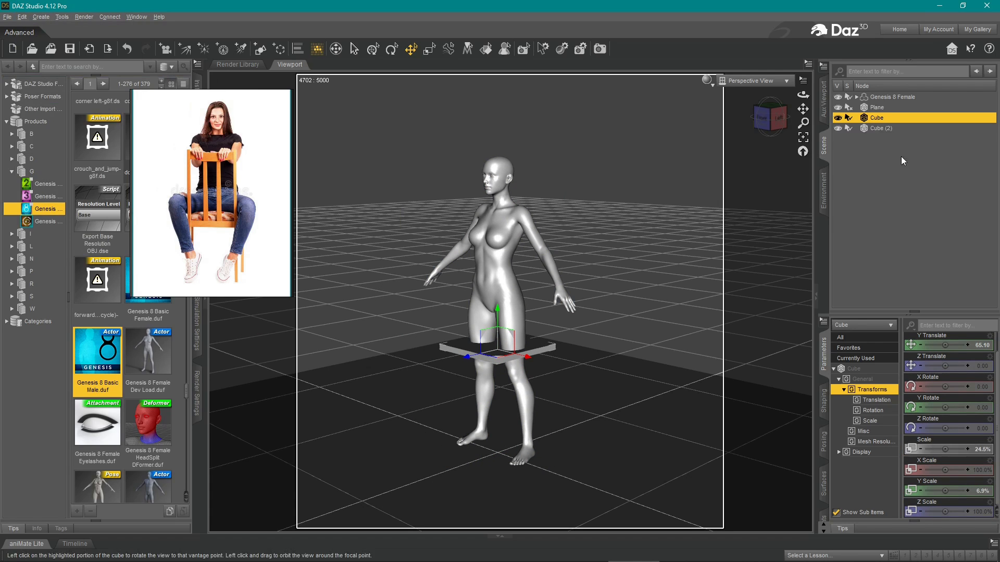
click(881, 128)
drag(945, 388, 963, 388)
click(982, 387)
text(90)
key(Return)
click(762, 118)
drag(493, 392, 494, 351)
- Narrow the seat and stand a backrest panel with 68.9% X Scale above it, at about Y 90.24 and Z 19.12
click(877, 117)
drag(945, 470, 938, 471)
click(22, 17)
click(166, 77)
drag(945, 513, 975, 501)
drag(534, 401, 504, 410)
click(504, 306)
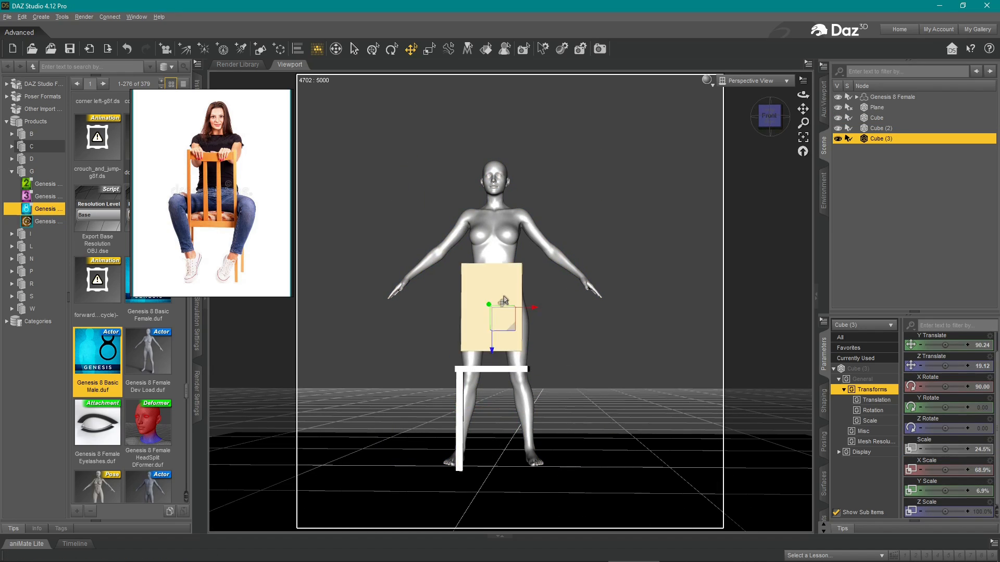
- Duplicate the chair leg so that a leg stands under each corner of the seat
click(459, 411)
mouse_move(770, 116)
mouse_down()
mouse_move(749, 117)
mouse_move(790, 116)
mouse_move(738, 118)
mouse_move(755, 122)
mouse_up()
click(21, 16)
- Group all the cubes of the chair, name the group "Chair", and enlarge the reference photo
click(876, 118)
shift+click(880, 170)
click(42, 16)
click(513, 310)
double_click(886, 120)
text(Chair)
key(Return)
click(856, 118)
scroll(212, 193, up, 2)
ctrl+alt+drag(643, 266, 633, 258)
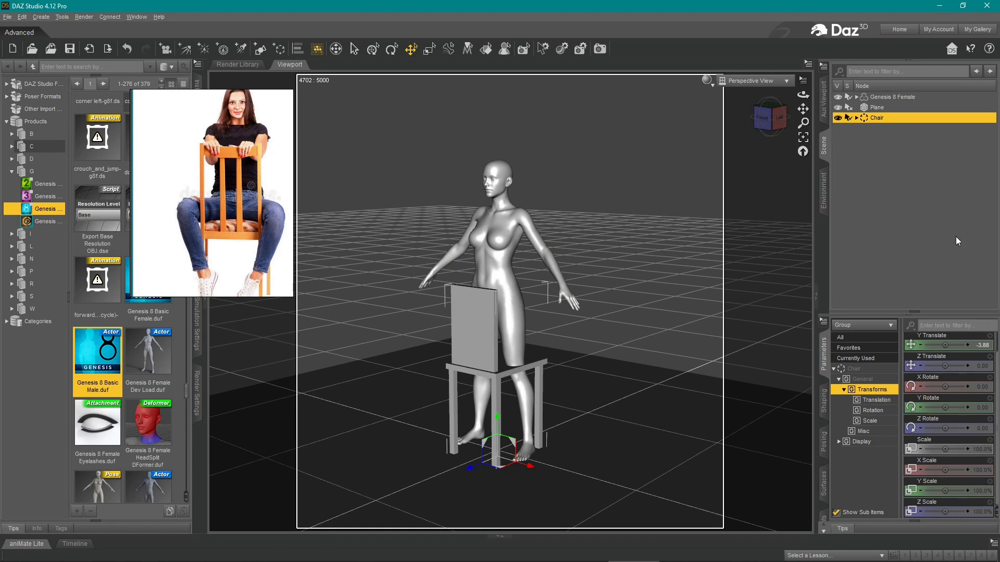
- Make the Chair group unselectable in the viewport
click(45, 19)
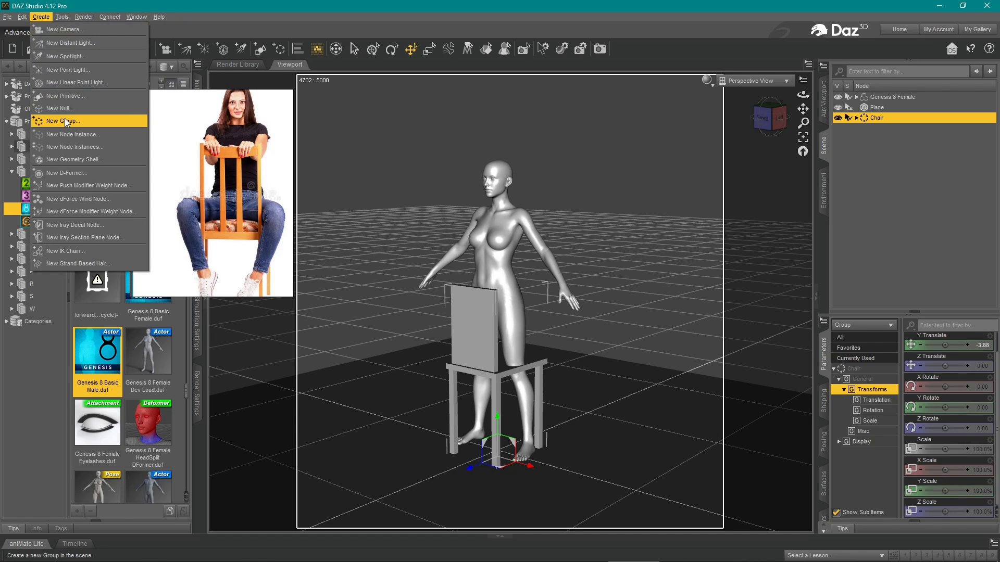
click(651, 223)
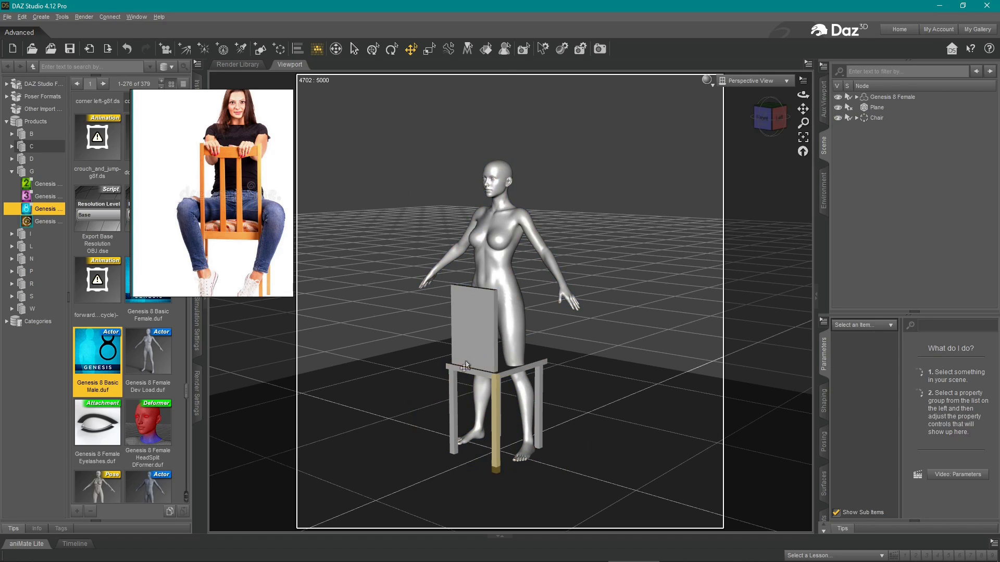
click(848, 119)
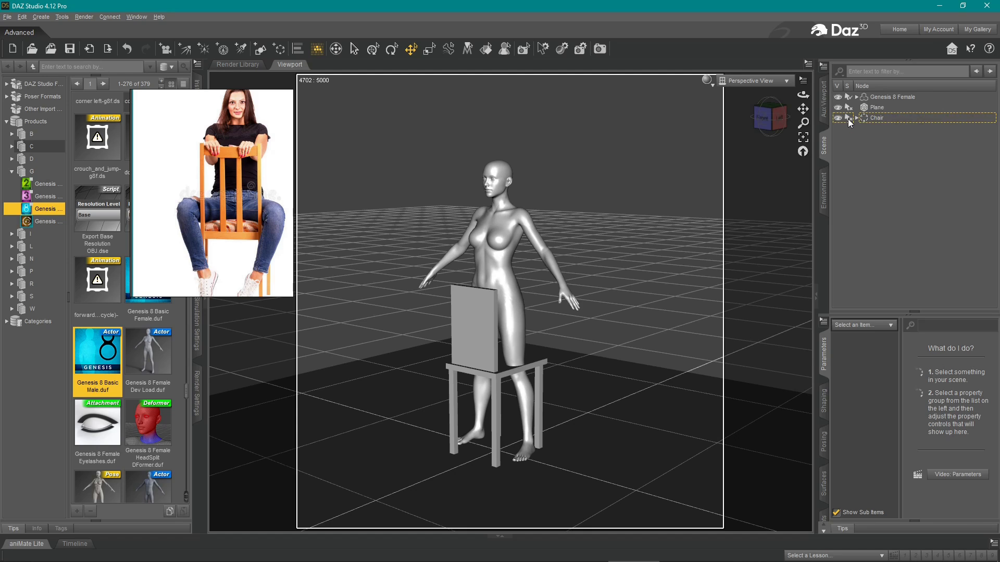
- Lower the female figure until her hips are level with the chair seat
click(469, 331)
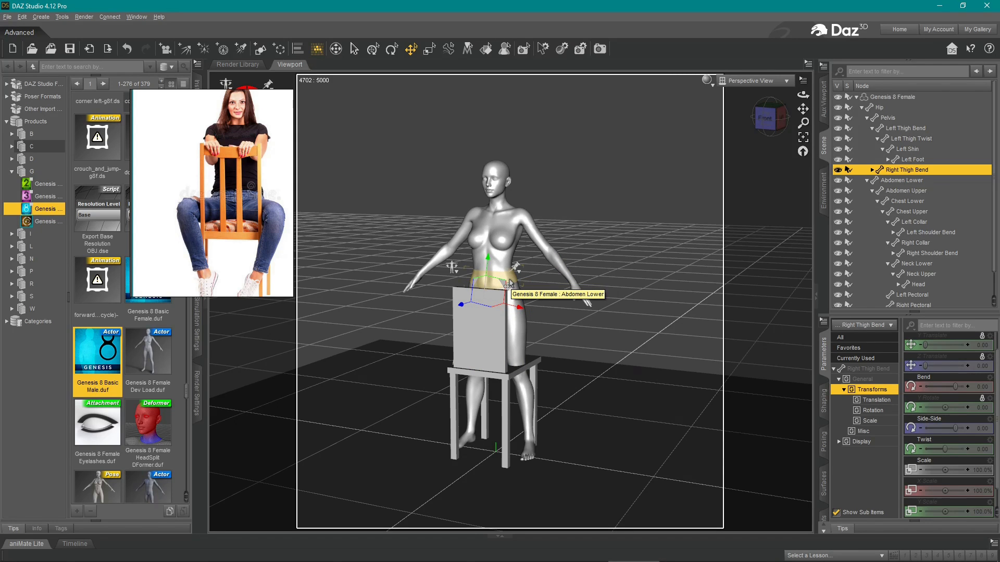
ctrl+alt+drag(511, 284, 590, 301)
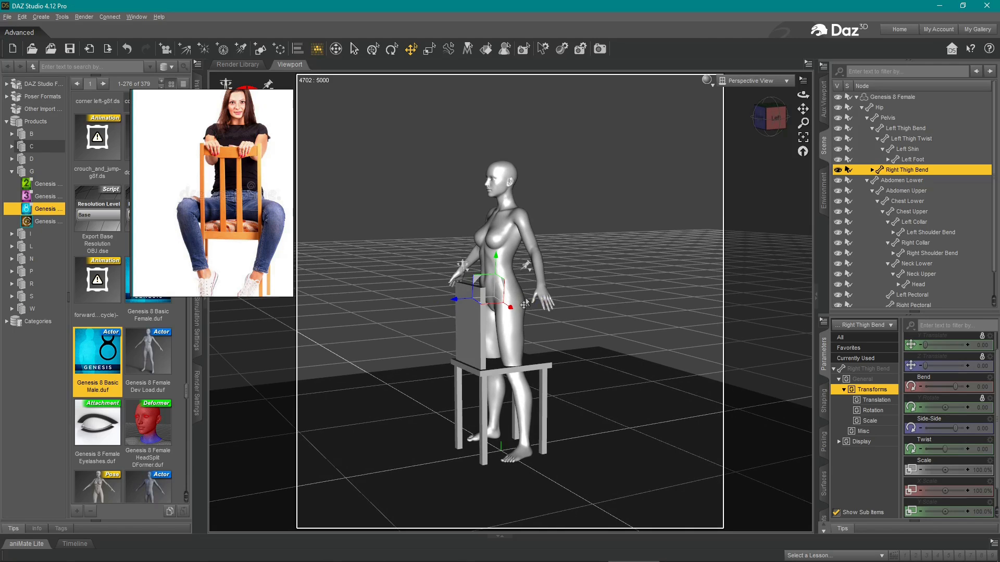
ctrl+alt+drag(509, 292, 515, 350)
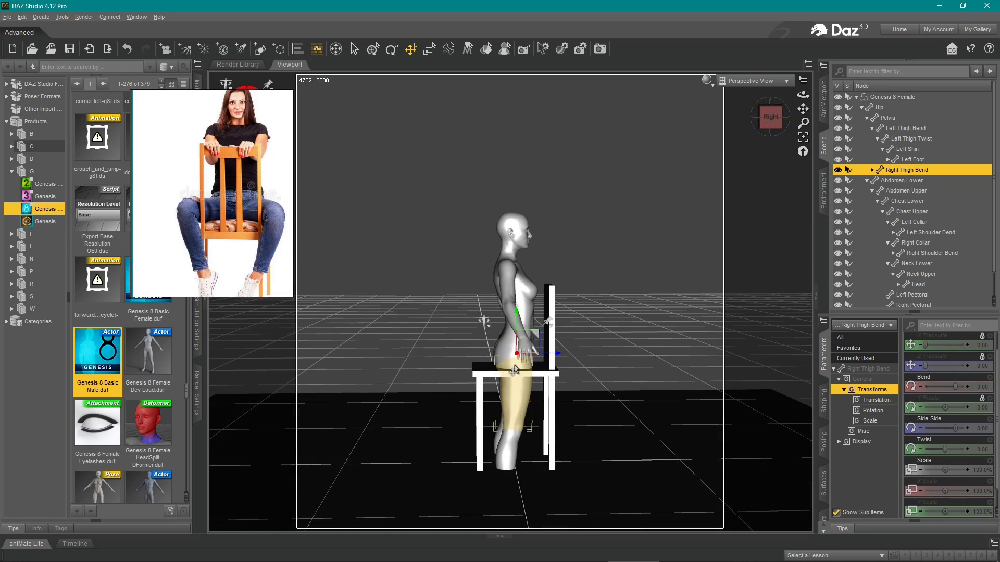
- Swing the right thigh outward to a Side-Side of about -55.79 and bend the Right Shin to about 126.79
ctrl+alt+drag(591, 384, 633, 387)
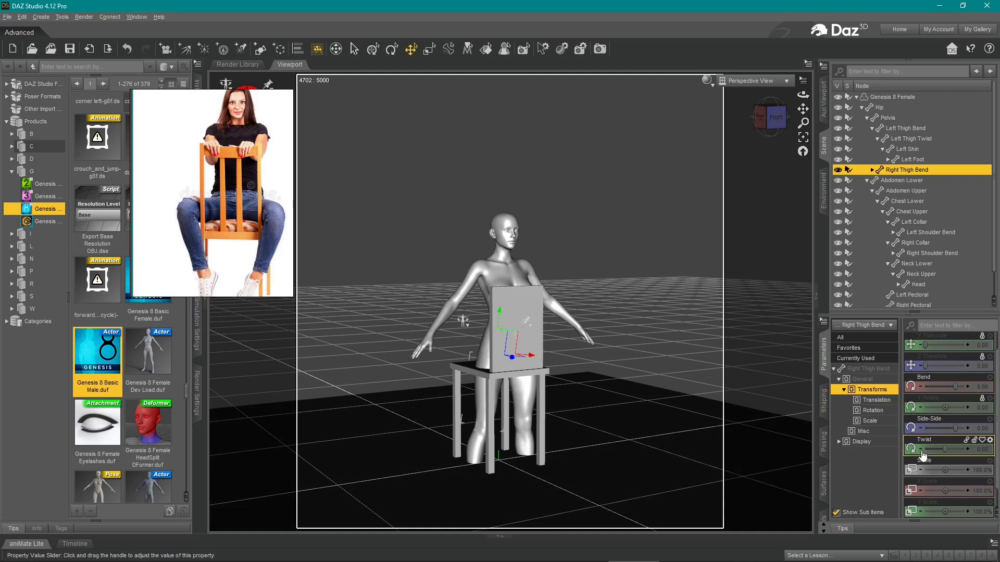
drag(955, 428, 936, 430)
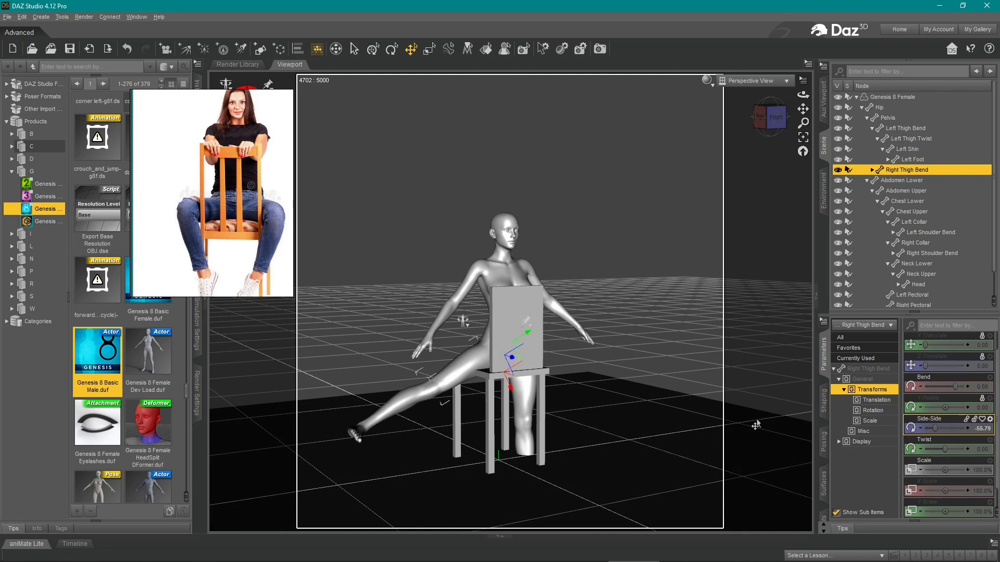
mouse_move(941, 387)
mouse_down()
mouse_move(911, 389)
mouse_move(957, 393)
mouse_up()
click(419, 358)
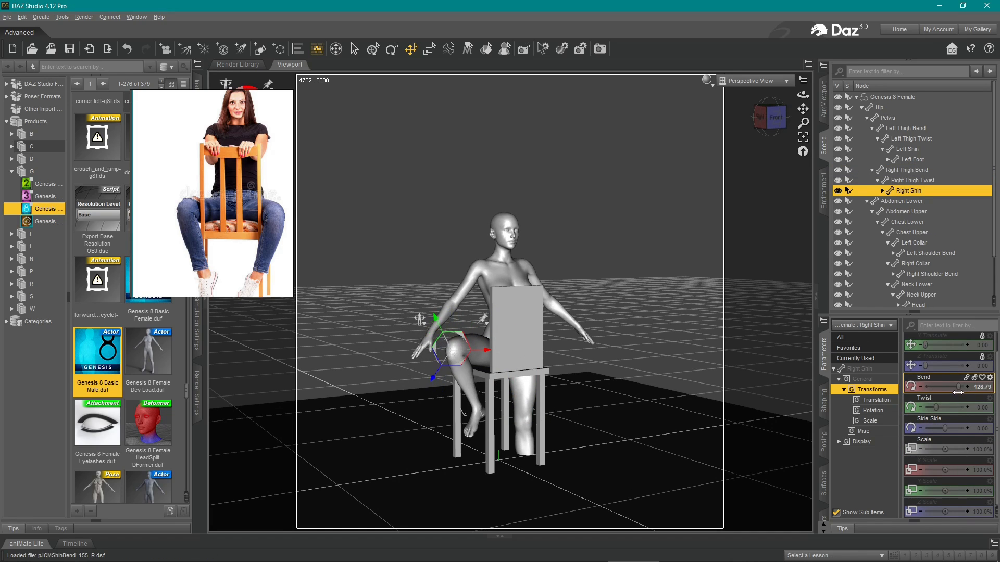
- Pull the right foot down beside the chair's front leg, bringing the Right Shin Bend to about 73
drag(463, 432, 467, 473)
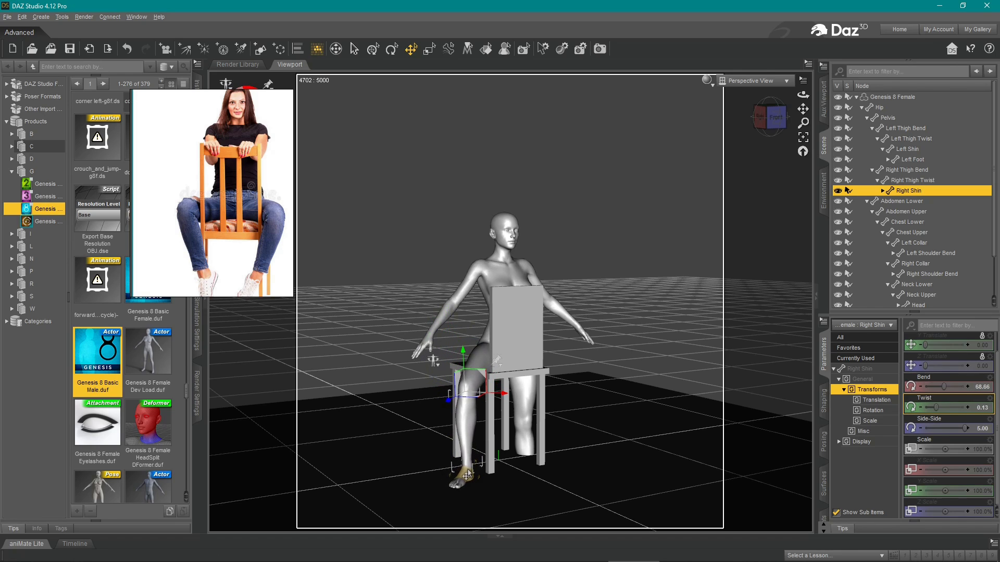
middle_drag(693, 409, 402, 465)
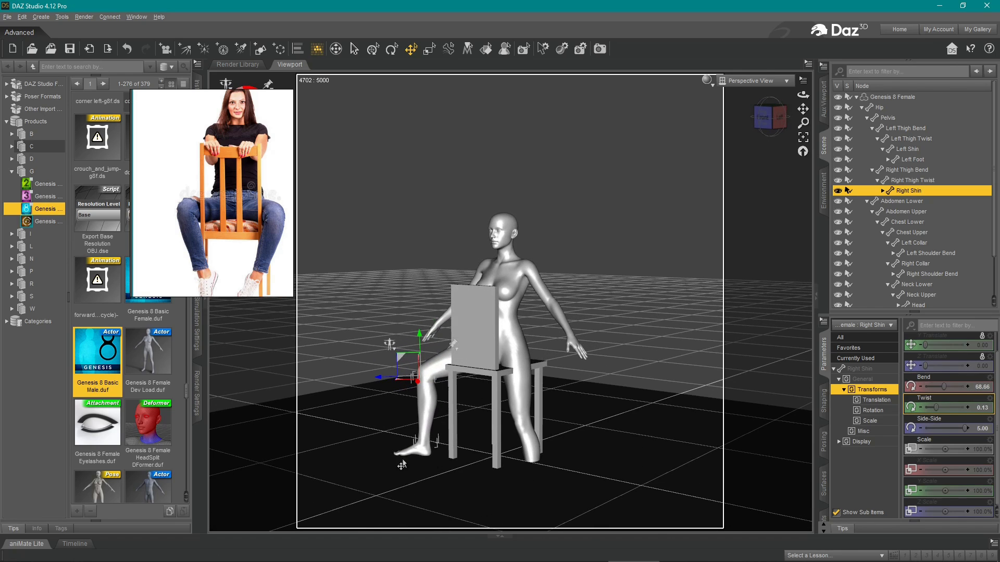
middle_drag(599, 466, 600, 436)
middle_drag(328, 461, 394, 504)
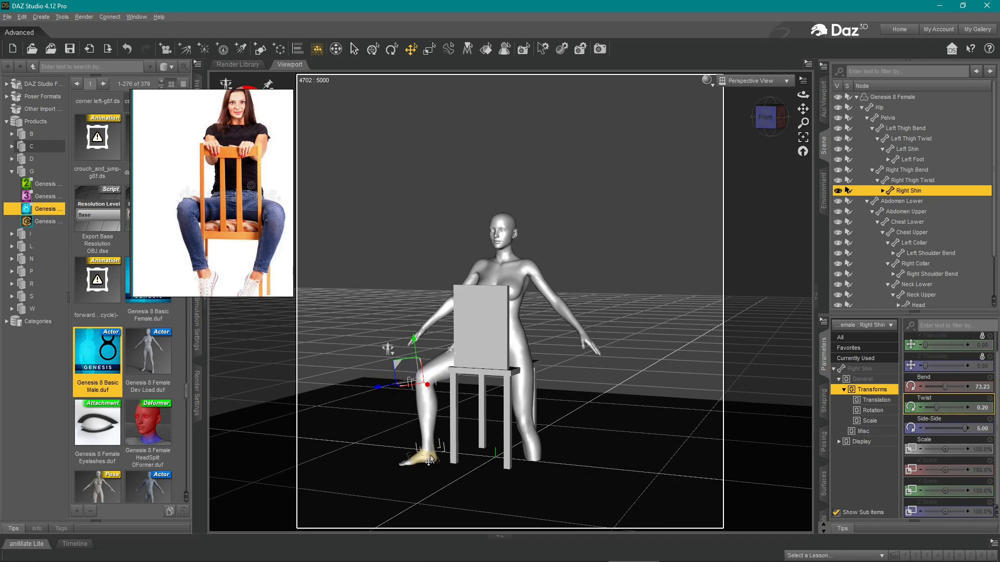
mouse_move(429, 461)
middle_down()
mouse_move(619, 440)
mouse_move(432, 458)
middle_up()
- Spread the left leg around the other side of the chair, with Left Shin Bend about 96.03 and Twist -25
click(525, 443)
click(550, 360)
drag(945, 428, 958, 428)
click(579, 462)
click(549, 359)
click(550, 417)
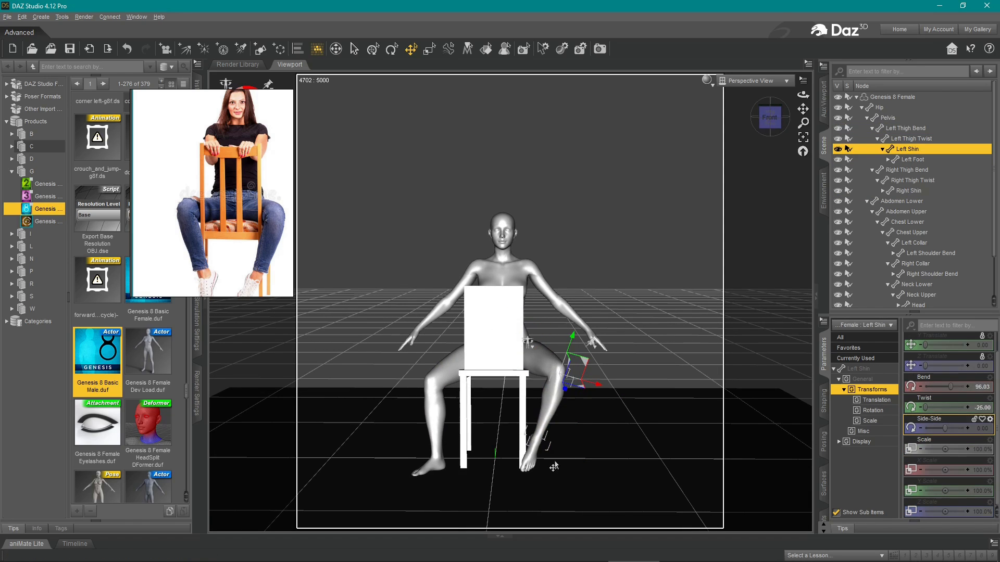
- Refine the positions of both lower legs and feet, and set the Left Toes Bend to -60
click(448, 359)
click(431, 464)
click(437, 412)
middle_drag(359, 468, 408, 457)
click(436, 461)
click(513, 464)
drag(945, 386, 924, 386)
middle_drag(552, 463, 477, 465)
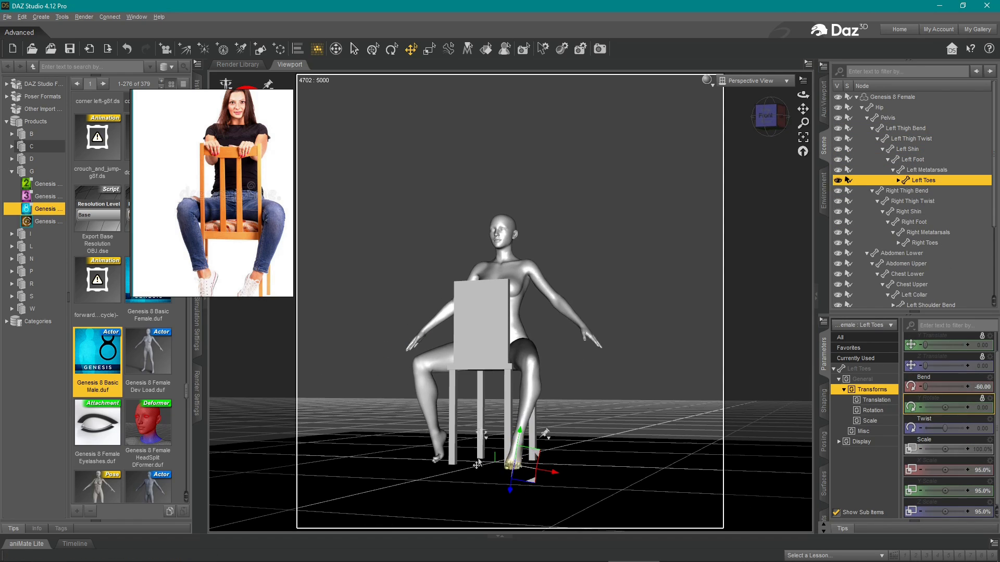
- Point the right foot down with Bend 65, Side-Side -10 and Twist -15
click(441, 446)
drag(945, 408, 925, 408)
middle_drag(526, 398, 582, 417)
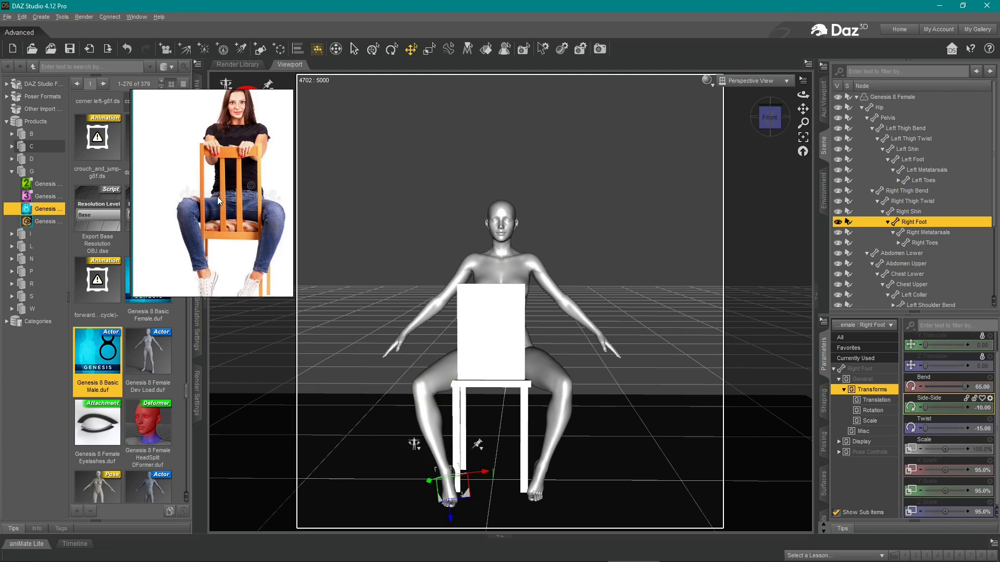
- Shift the reference photo to show the whole seated pose, and pull the left hand up to the top of the chair's backrest
drag(243, 249, 244, 232)
scroll(243, 232, up, 2)
scroll(243, 229, down, 2)
middle_drag(484, 224, 479, 255)
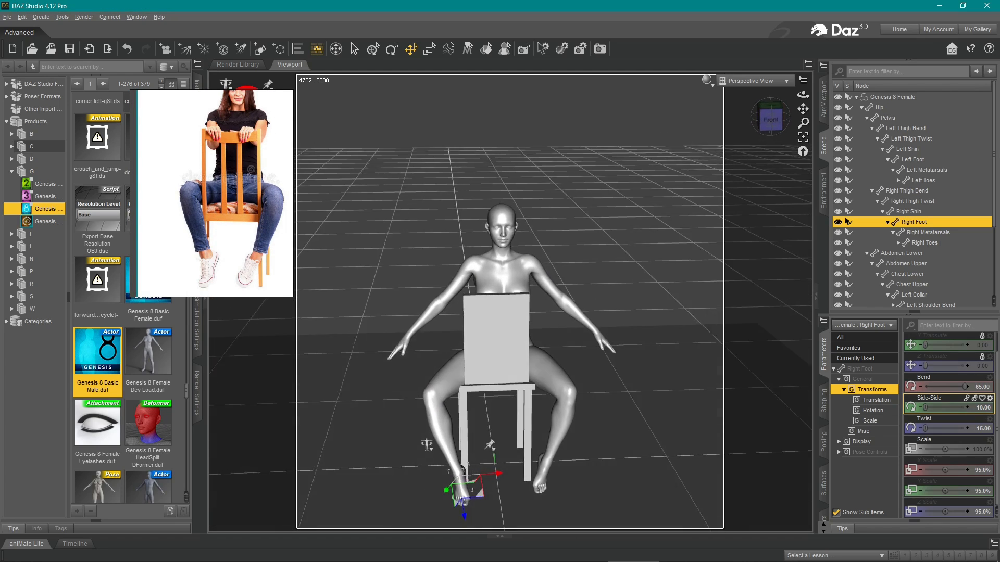
middle_drag(427, 444, 414, 401)
drag(511, 338, 472, 281)
middle_drag(502, 290, 578, 309)
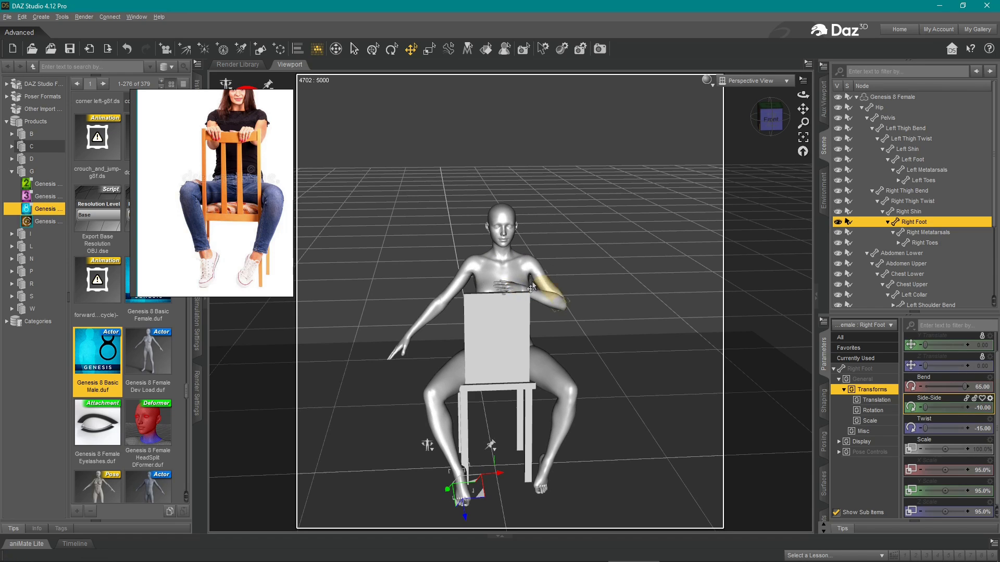
- Bring the left upper arm closer to the body, with Left Shoulder Bend's Front-Back about -15.52 and Bend about -34.87
middle_drag(532, 288, 526, 285)
click(545, 286)
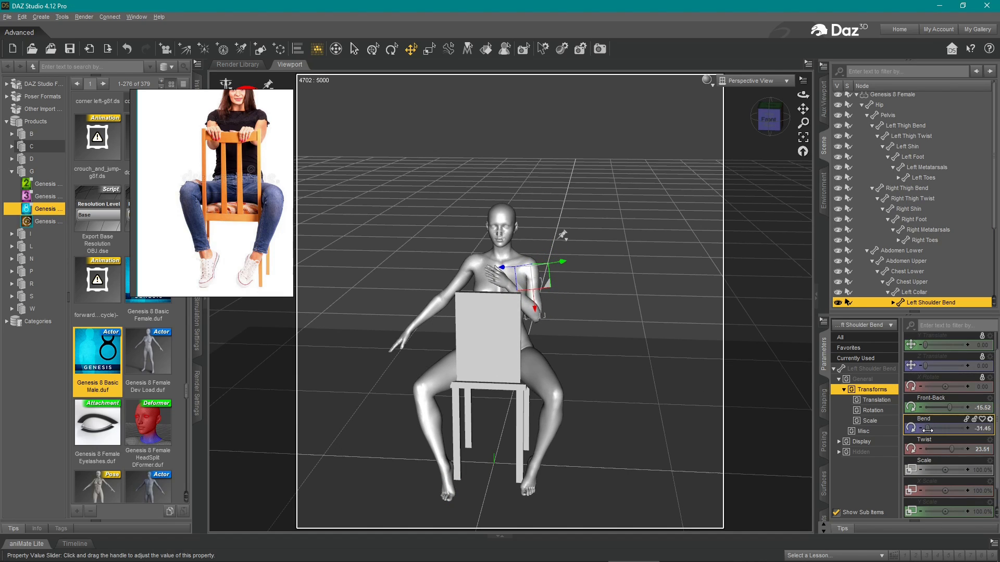
drag(928, 429, 925, 429)
- Open the left elbow by setting the Left Forearm Bend's Bend to about -106.45
click(524, 307)
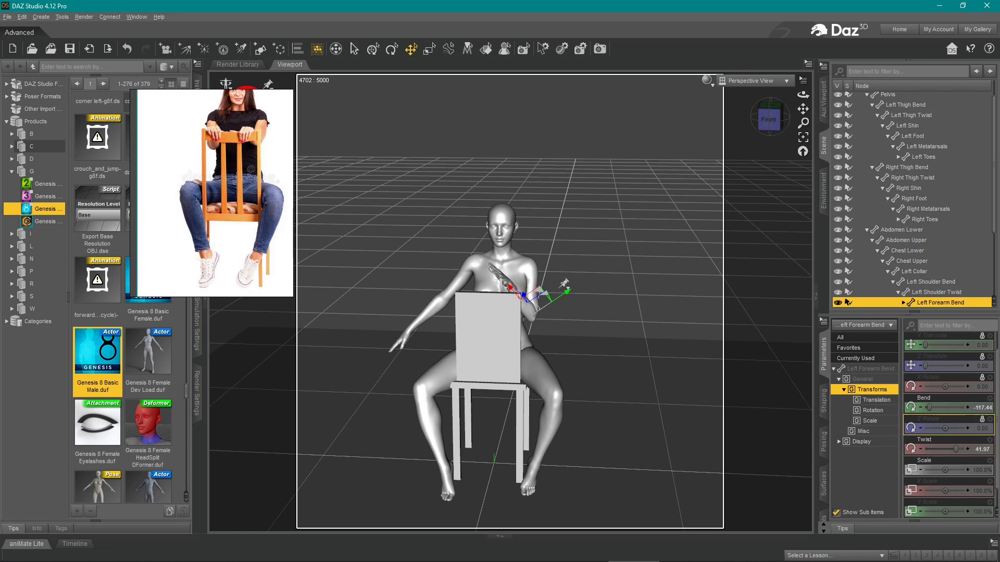
middle_drag(714, 286, 604, 308)
scroll(604, 308, up, 1)
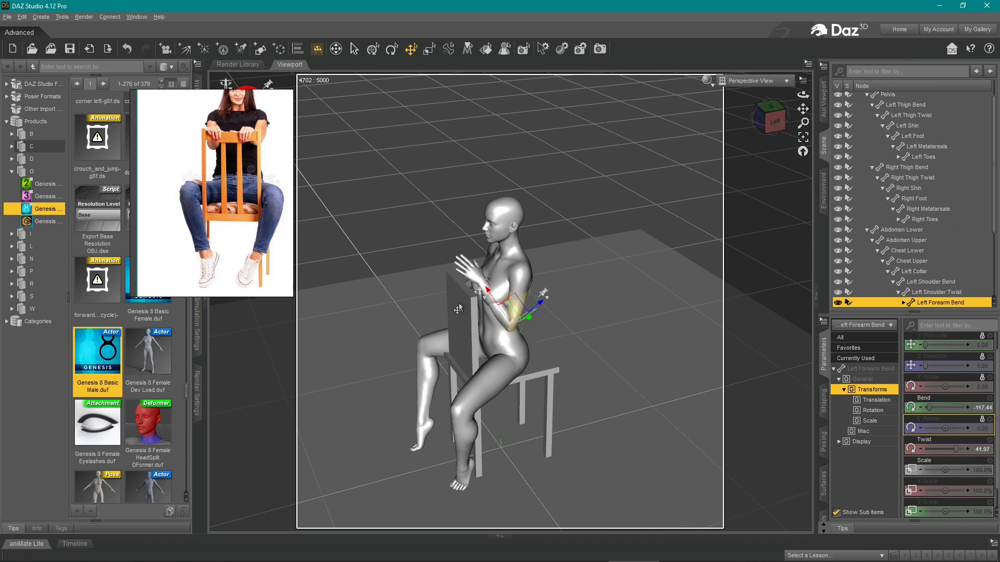
scroll(492, 319, up, 4)
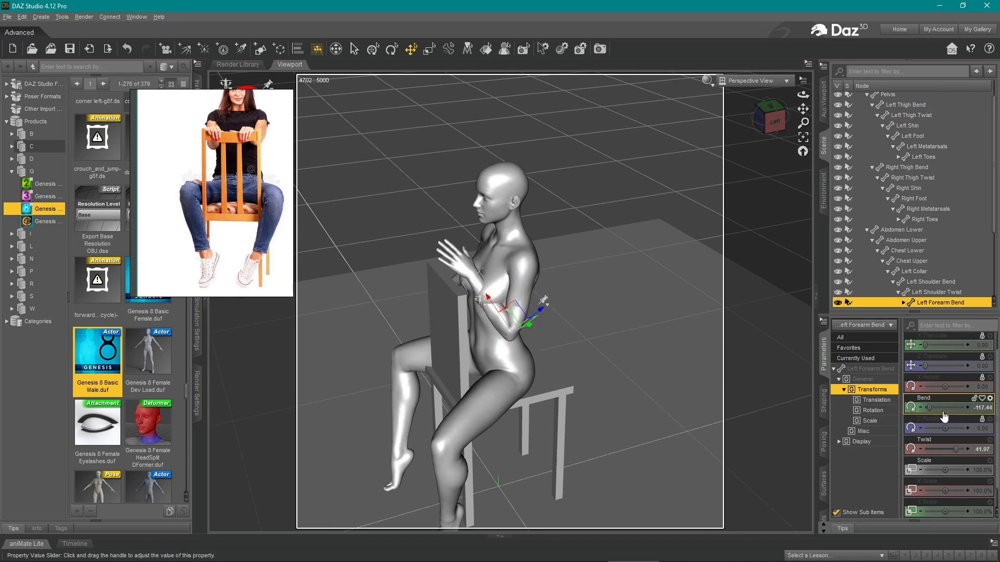
drag(929, 407, 934, 408)
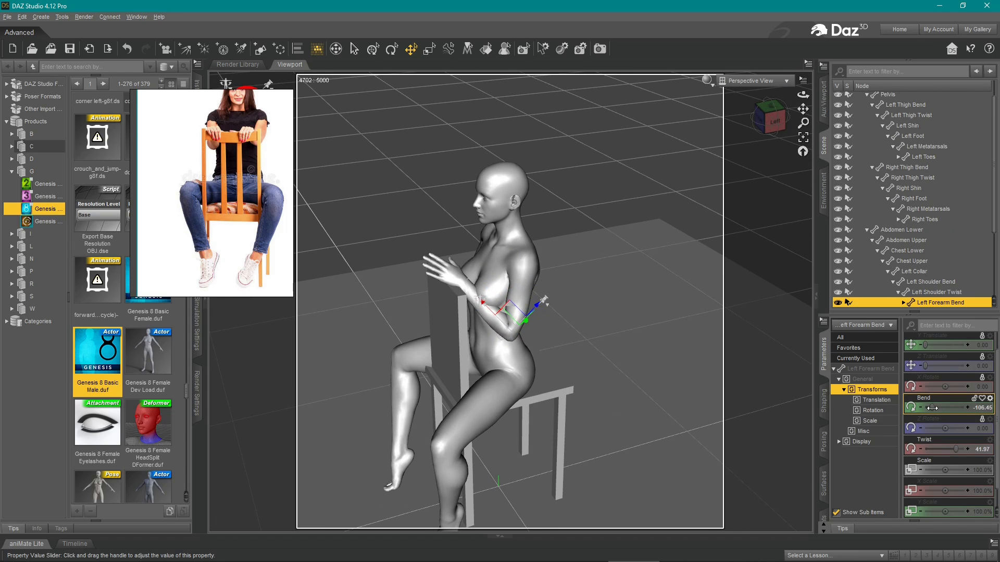
- Adjust the Left Shoulder Bend's rotation and rest the left hand on the top edge of the chair's backrest
click(927, 282)
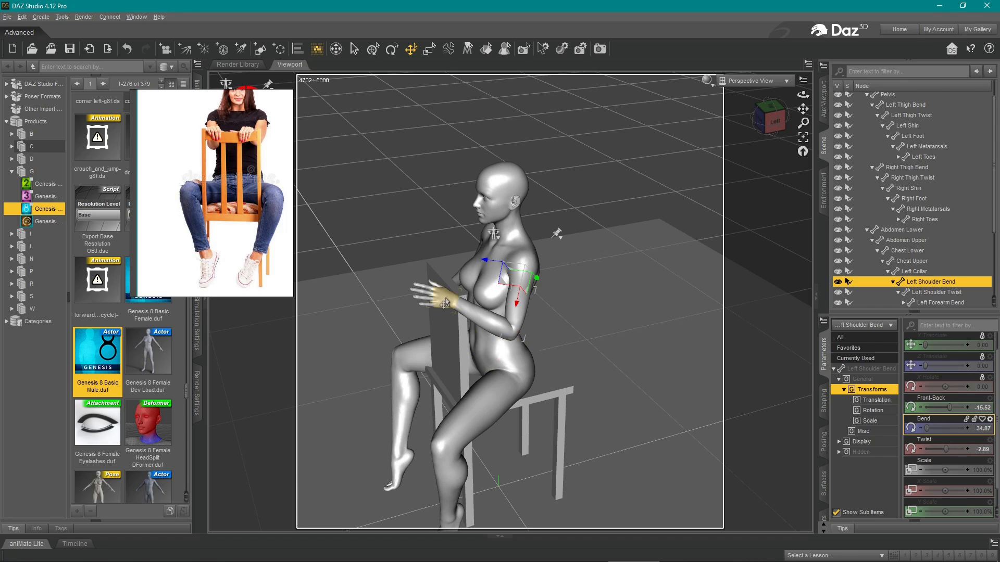
drag(445, 303, 456, 295)
middle_drag(491, 251, 526, 257)
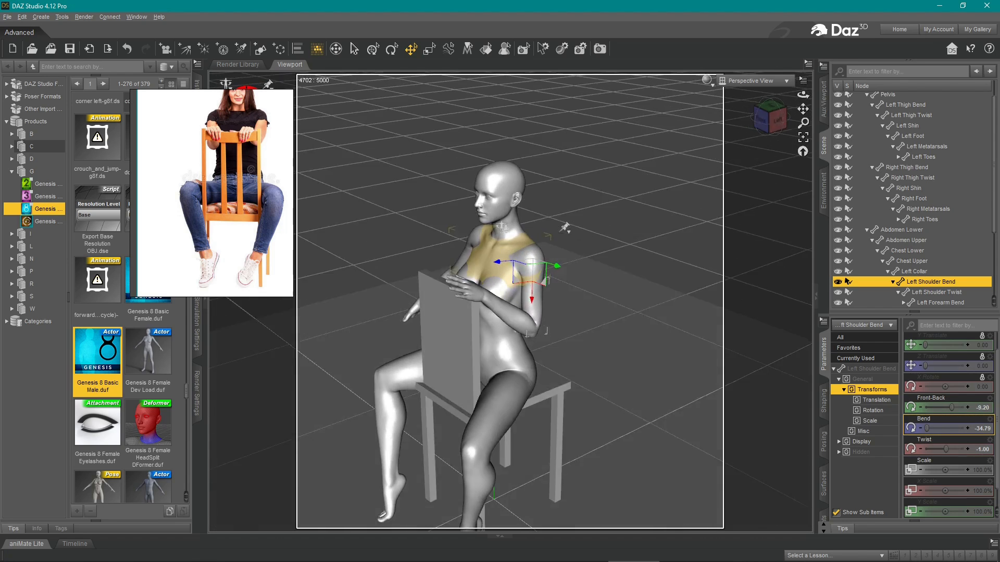
- Bend the left hand over the chair's backrest, with the Left Hand's Bend about 58.29, and adjust its Side-Side rotation
middle_drag(565, 228, 569, 217)
drag(803, 95, 805, 93)
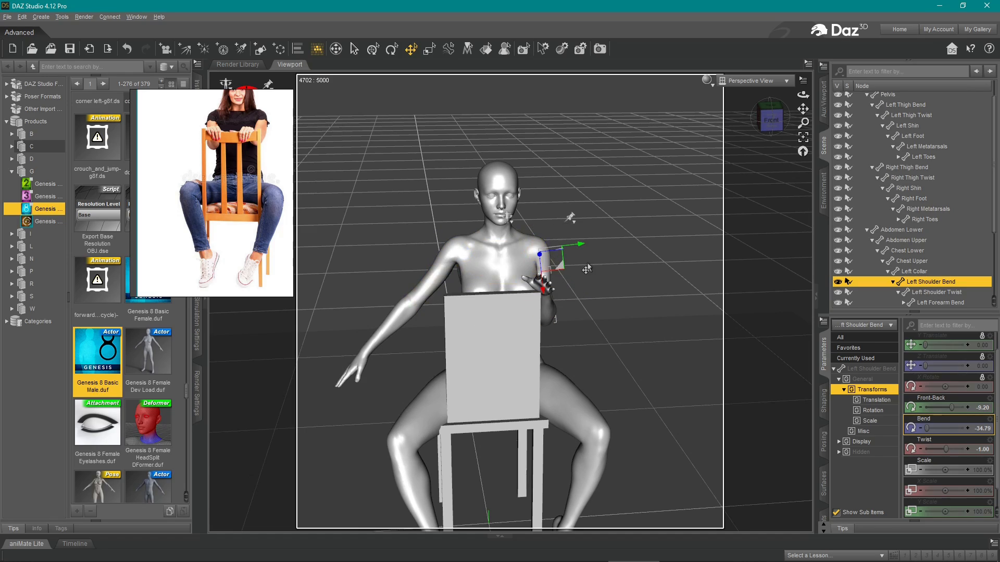
ctrl+alt+drag(587, 268, 513, 274)
click(546, 286)
click(869, 410)
click(862, 379)
click(515, 244)
click(452, 277)
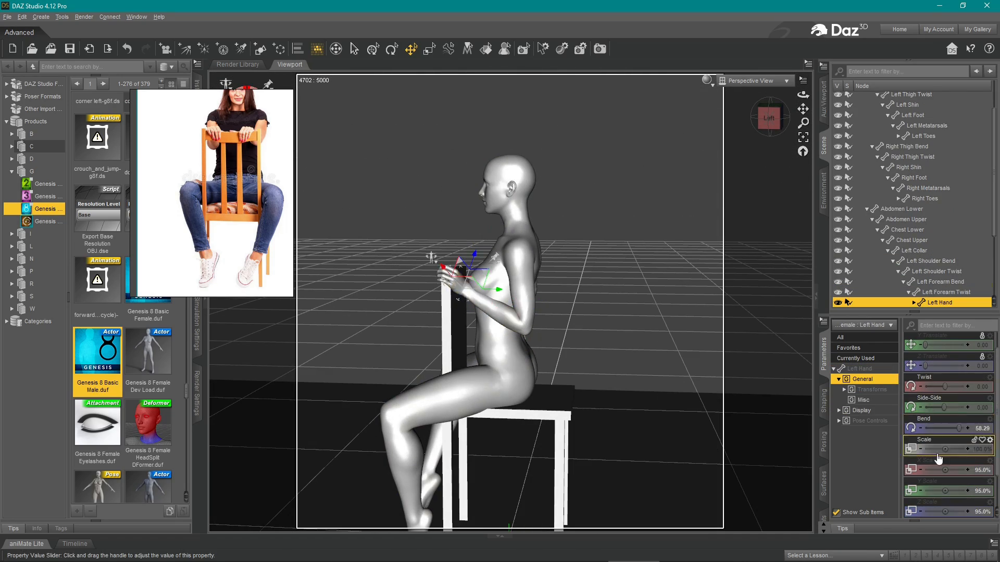
drag(943, 408, 941, 408)
- Curl the left hand's fingers over the backrest's top edge, with Left Mid 1's Bend about -66.38
ctrl+alt+drag(513, 274, 651, 297)
scroll(614, 271, up, 5)
click(497, 333)
drag(945, 429, 933, 429)
click(485, 309)
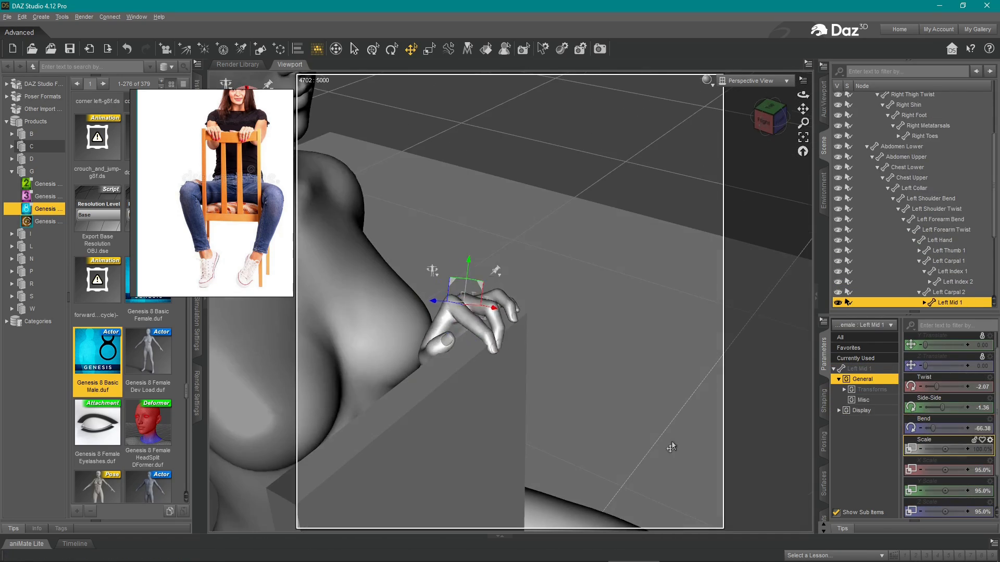
ctrl+alt+drag(671, 448, 588, 443)
click(466, 286)
- Bring the right arm up to the backrest and bend the right hand over it, with the Right Hand's Bend about -36.58
ctrl+alt+drag(520, 291, 651, 291)
click(632, 264)
click(729, 365)
mouse_move(945, 429)
mouse_down()
mouse_move(958, 429)
mouse_move(936, 429)
mouse_up()
click(497, 358)
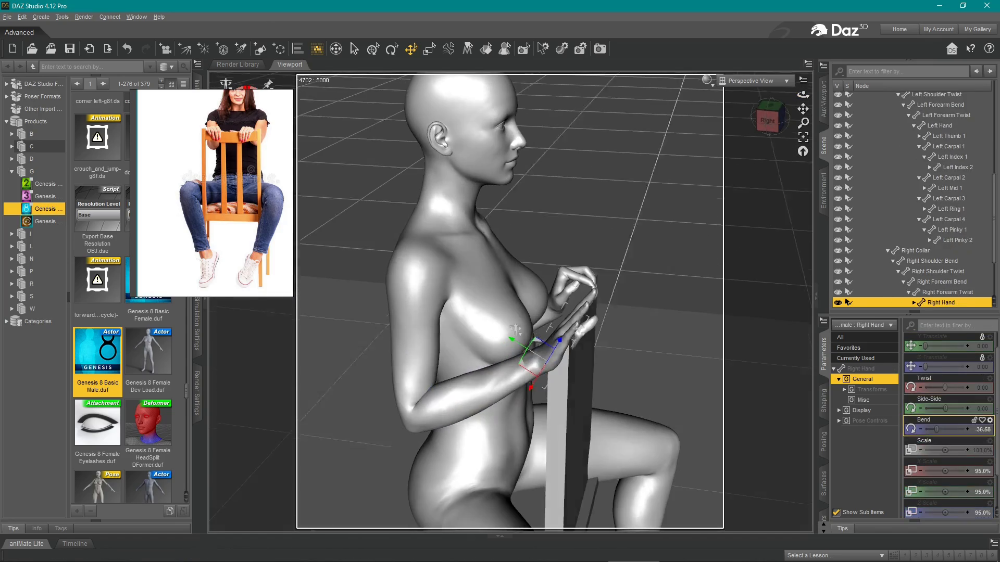
- Refine the right hand's rotation and curl its fingers over the backrest's top edge
ctrl+alt+drag(650, 292, 521, 291)
click(868, 420)
drag(946, 428, 943, 450)
click(438, 359)
click(451, 342)
- Give the figure's face a smiling expression using the head's pose controls
scroll(540, 386, down, 5)
click(558, 168)
scroll(552, 250, up, 5)
click(839, 400)
click(868, 441)
scroll(680, 375, down, 8)
click(599, 315)
click(677, 364)
ctrl+alt+drag(677, 365, 645, 372)
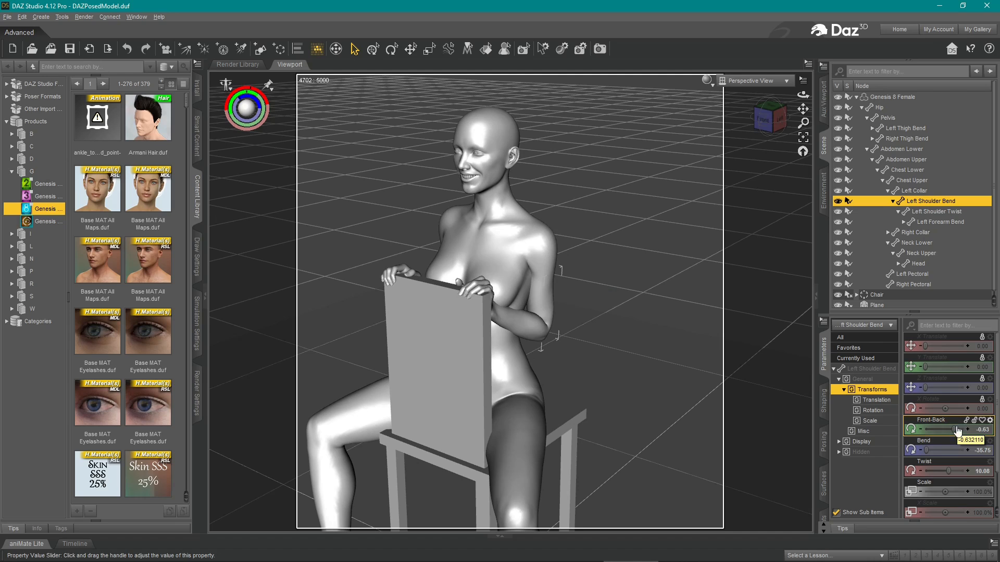
- Try rotating the left upper arm to its Front-Back limit of -110, and undo the rotation
drag(944, 432, 923, 441)
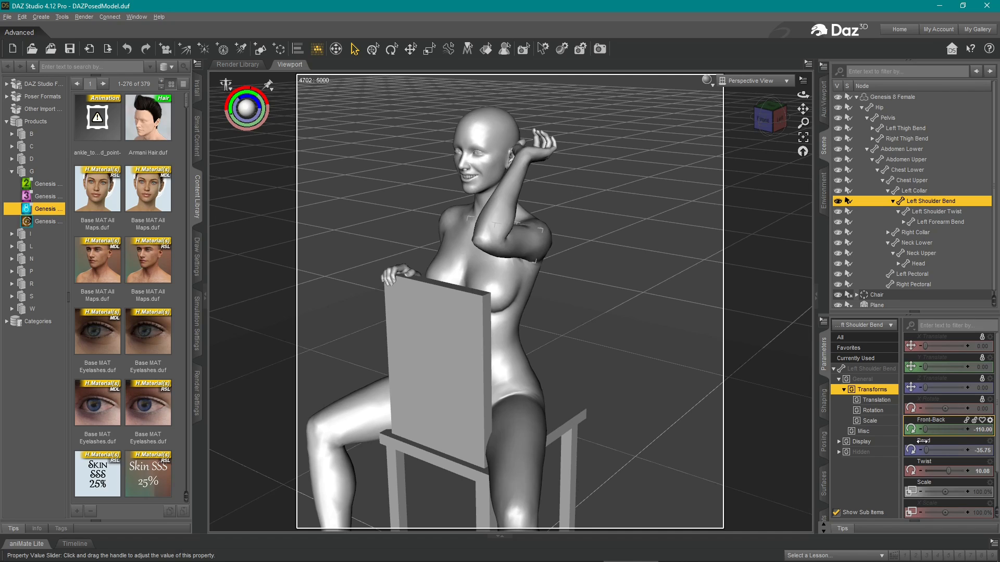
drag(922, 441, 933, 440)
key(ctrl+z)
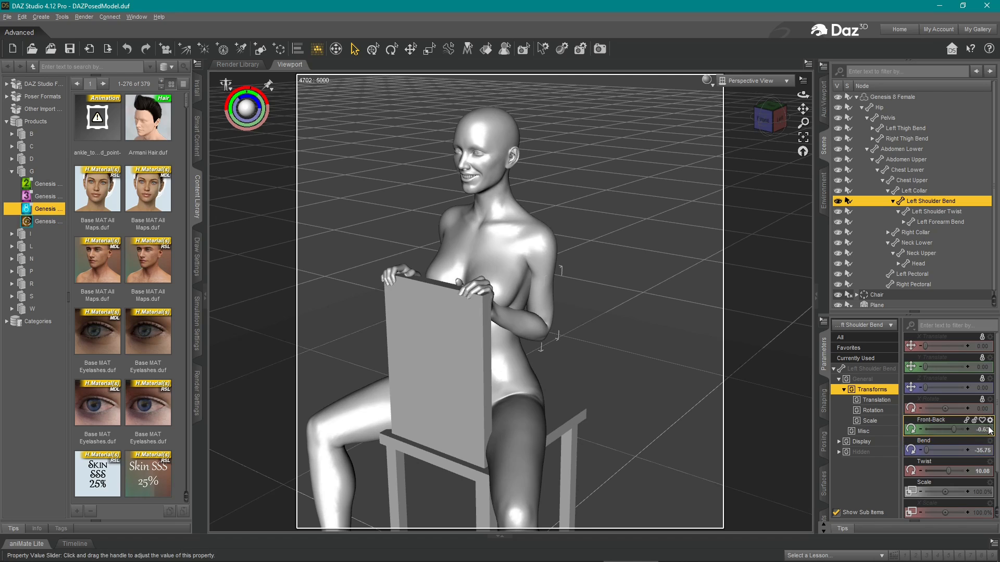
- Turn off Use Limits for the Left Shoulder Bend's Front-Back parameter
click(990, 421)
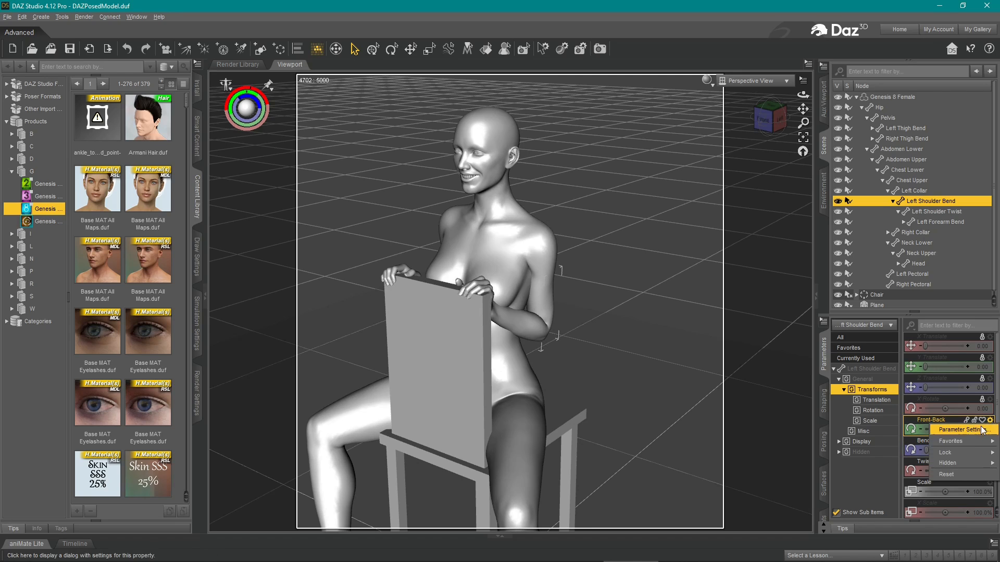
click(963, 430)
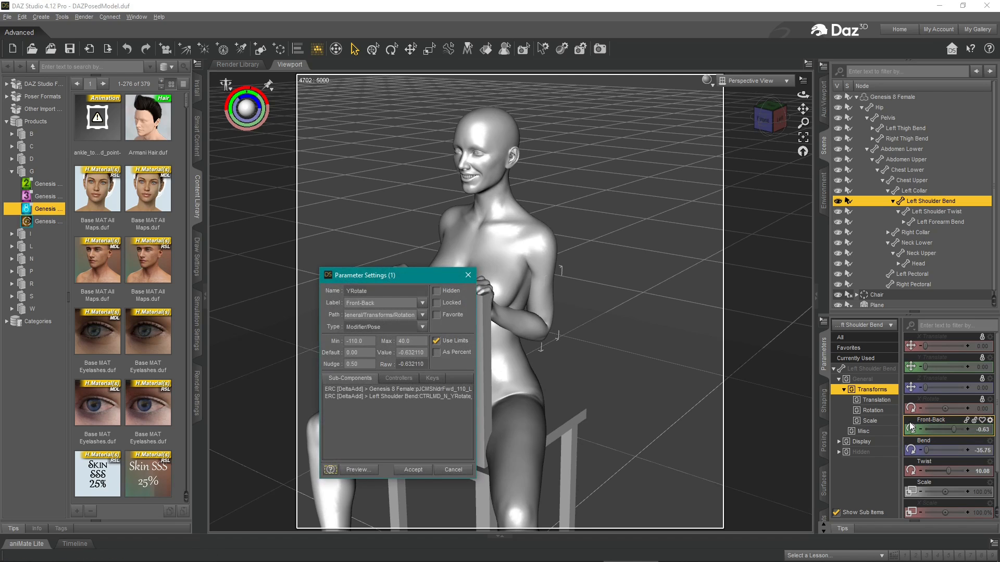
click(436, 341)
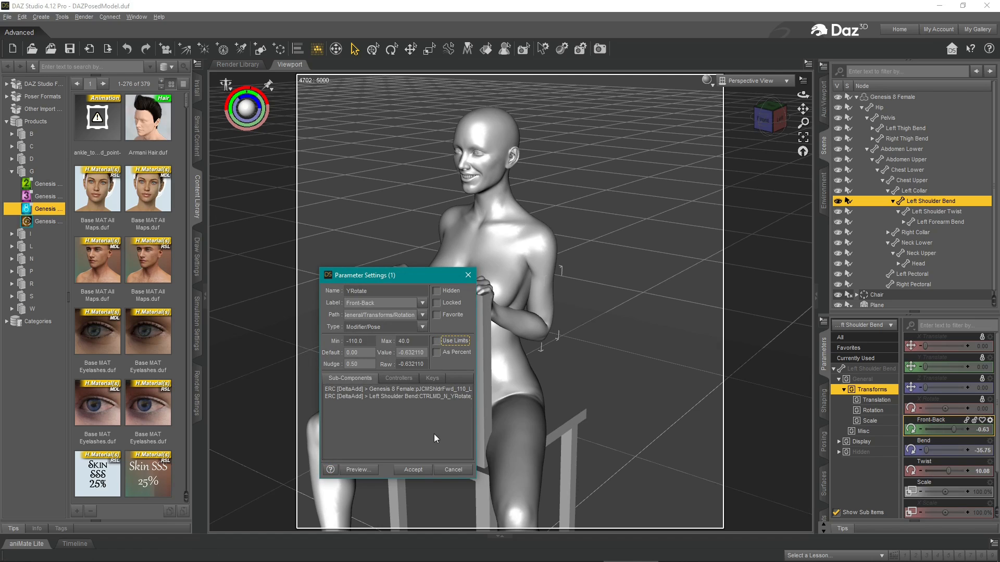
click(413, 470)
mouse_move(953, 430)
mouse_down()
mouse_move(932, 430)
mouse_move(945, 430)
mouse_up()
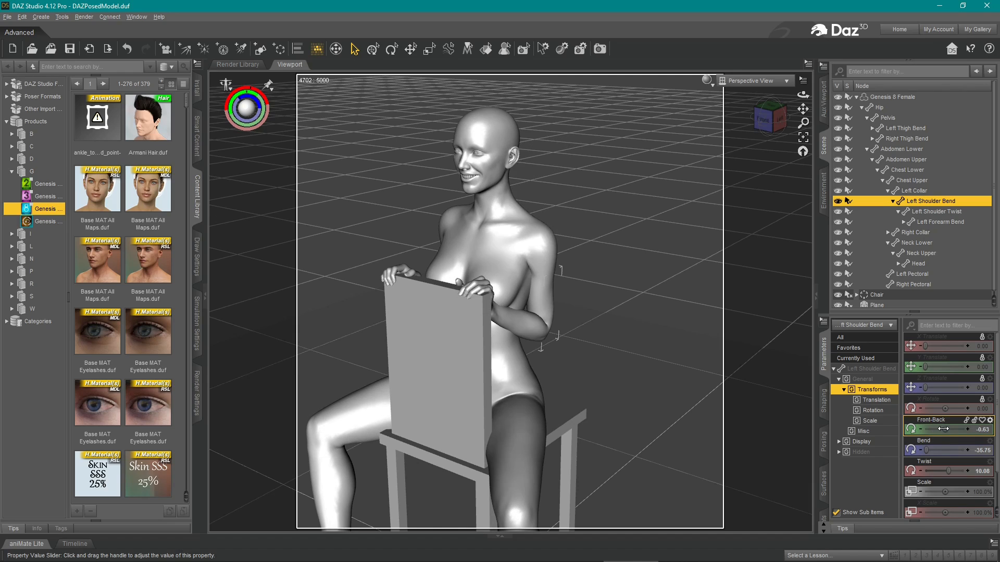
- Set up the Symmetry command for the whole Genesis 8 Female figure, with Nodes at Root and Propagation at Recursive
click(676, 182)
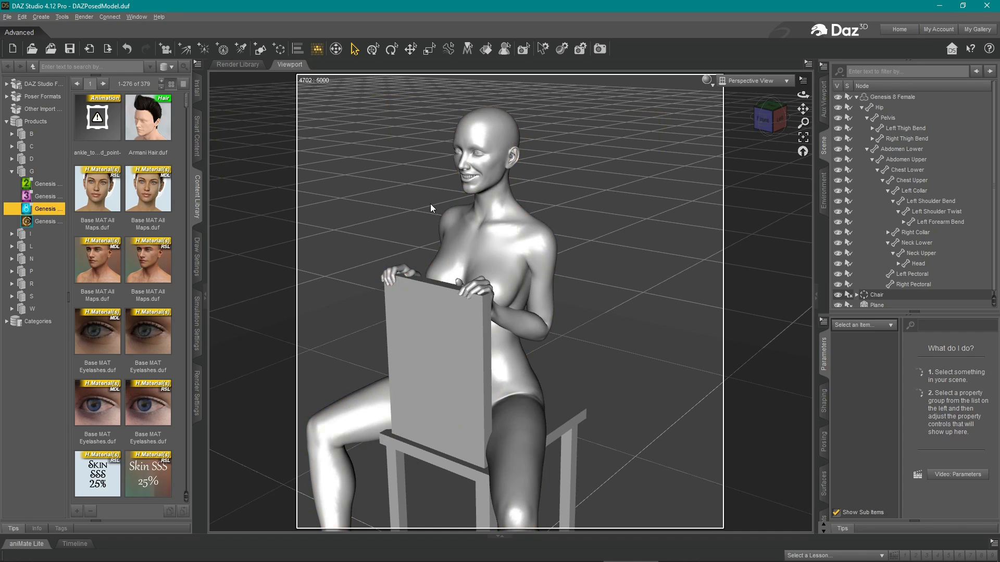
middle_drag(524, 248, 542, 240)
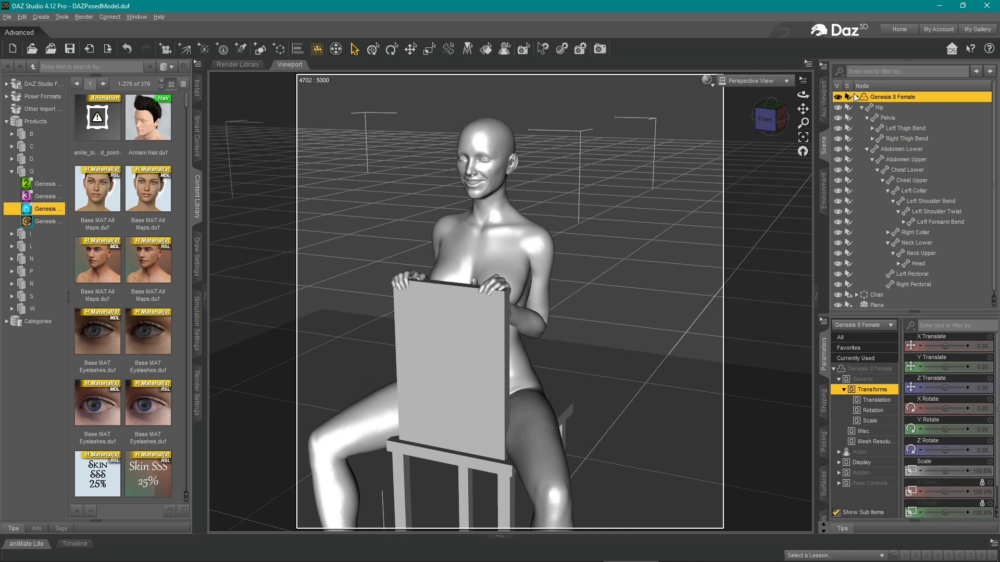
click(856, 98)
click(22, 17)
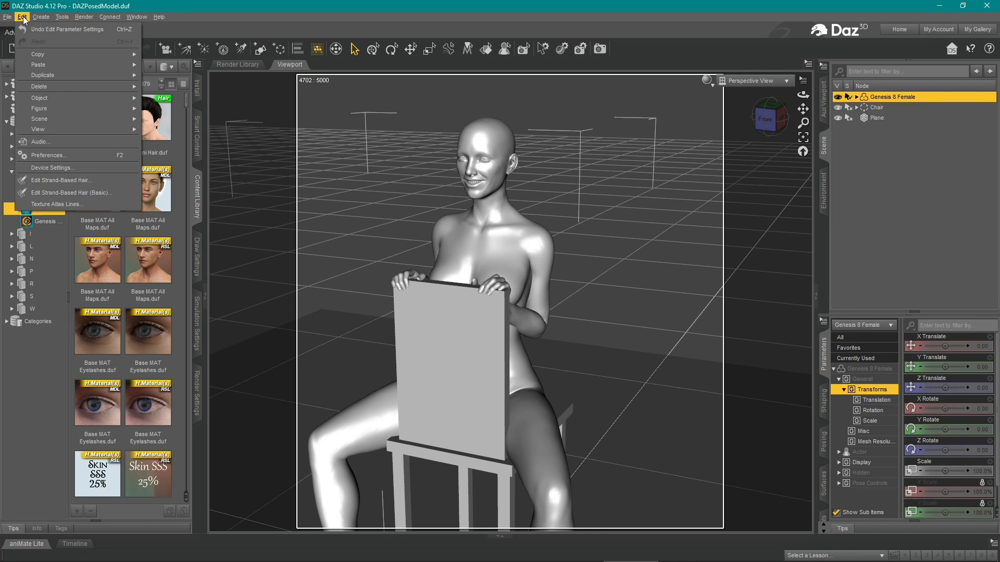
mouse_move(52, 108)
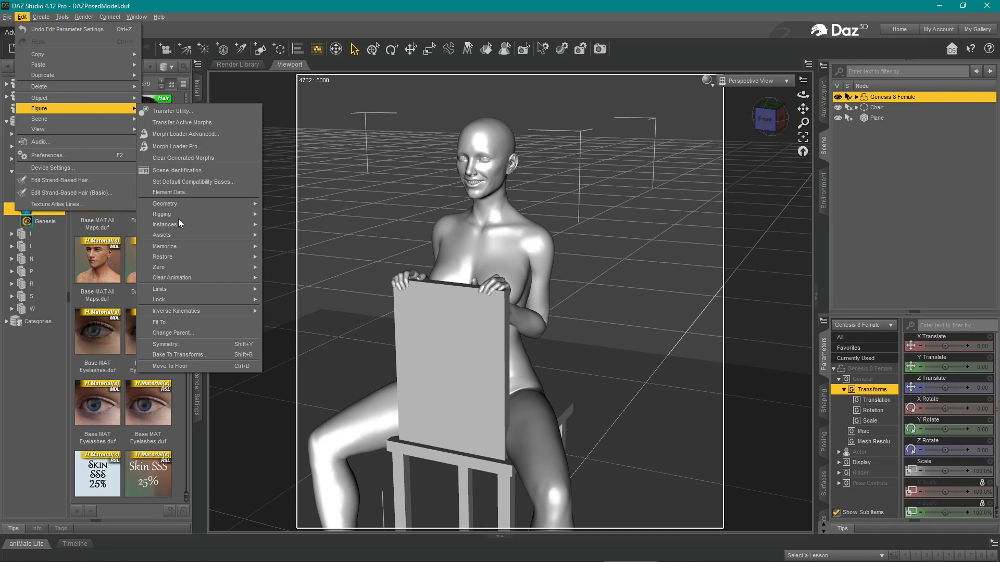
click(177, 344)
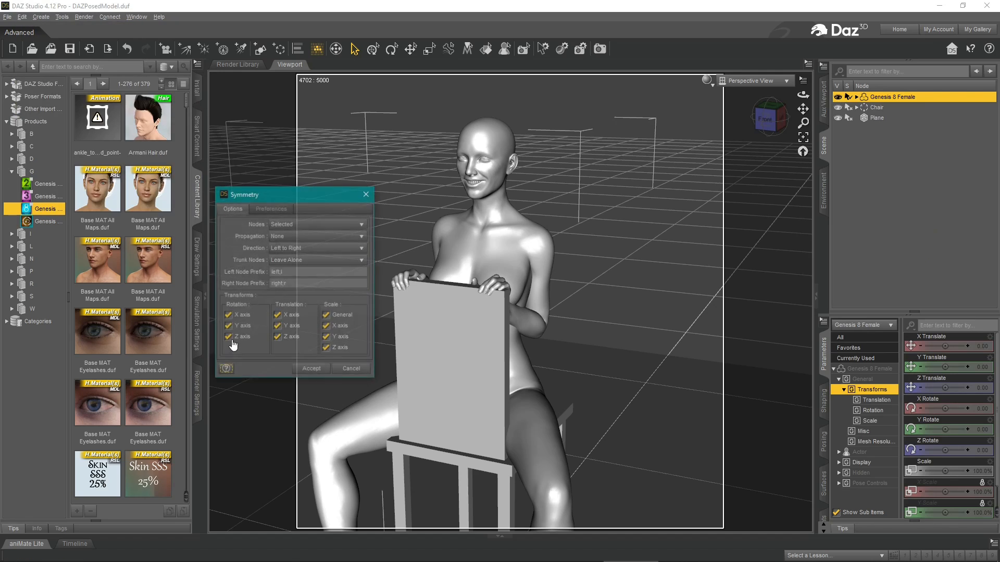
click(302, 226)
click(302, 214)
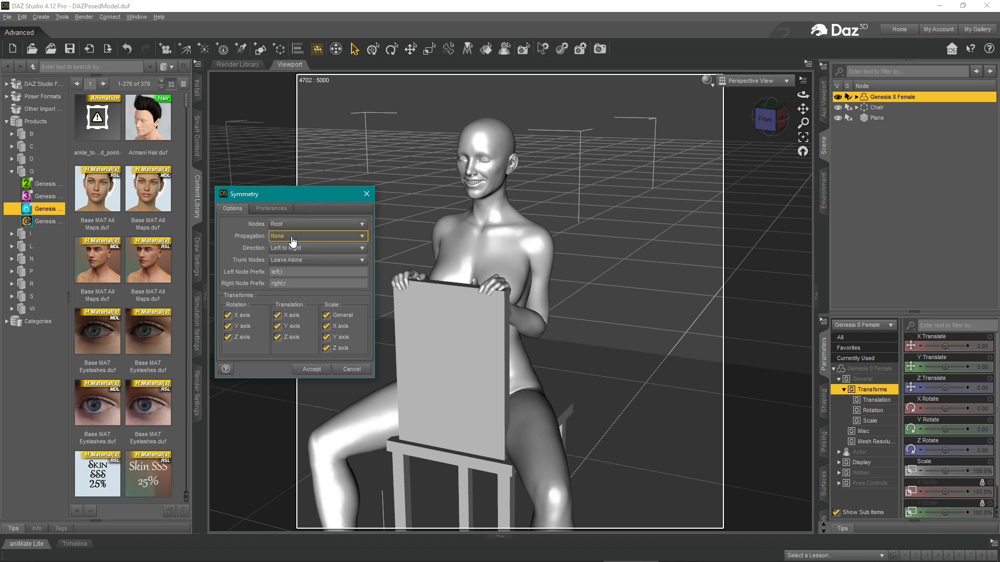
click(299, 237)
click(299, 247)
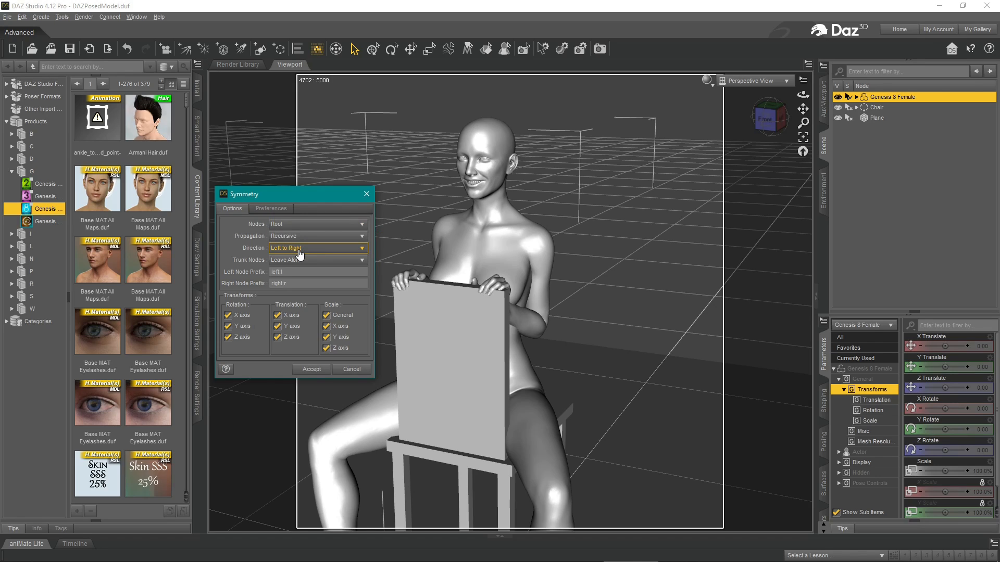
- Mirror the pose Right to Left, with Trunk Nodes set to Mirror Y and Z Rotations
click(298, 249)
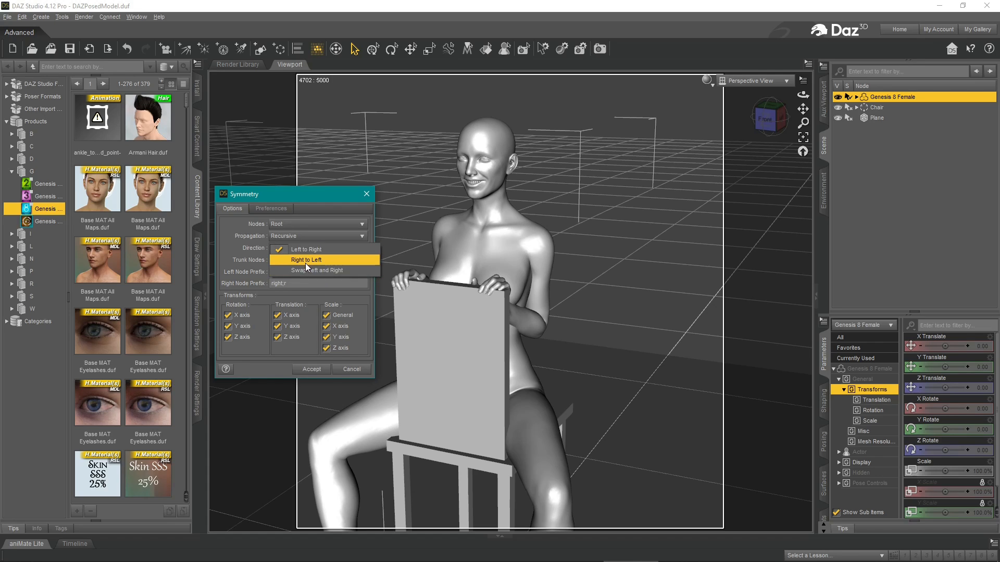
click(307, 260)
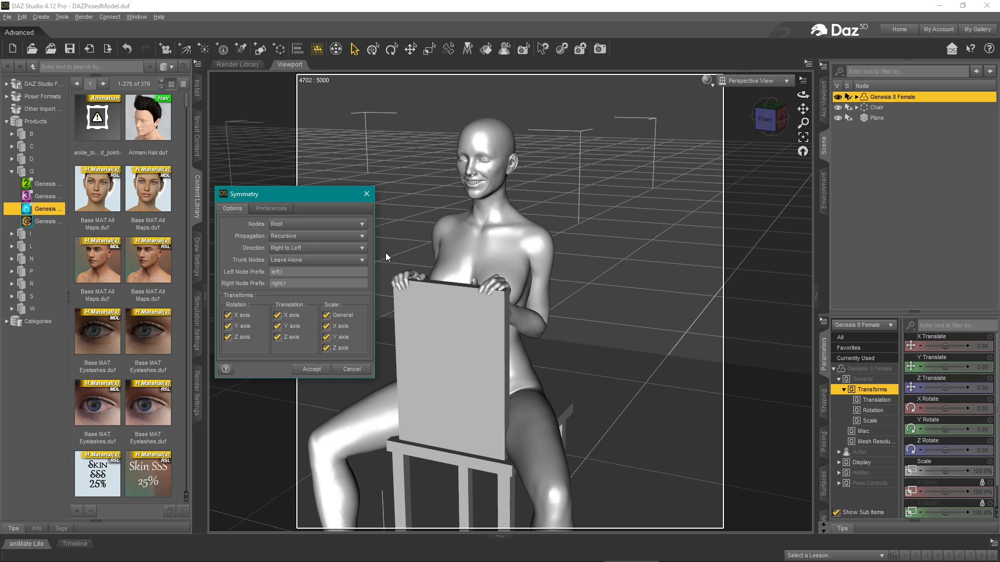
click(343, 258)
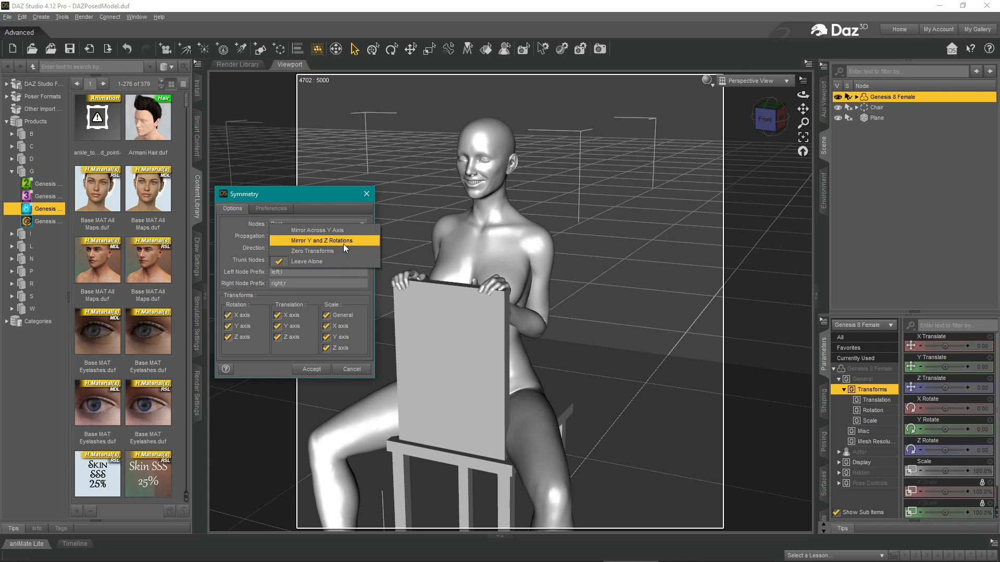
click(342, 243)
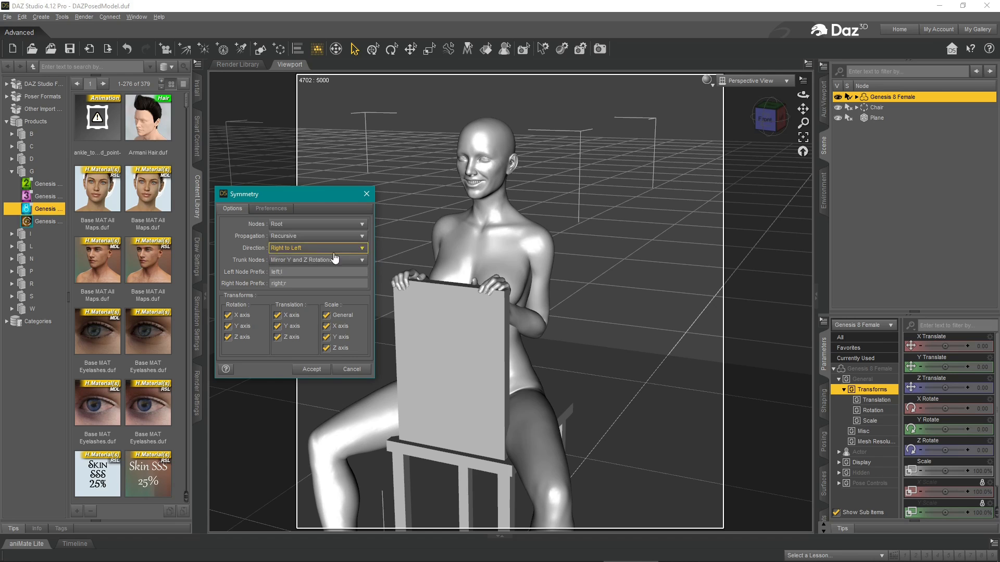
click(311, 370)
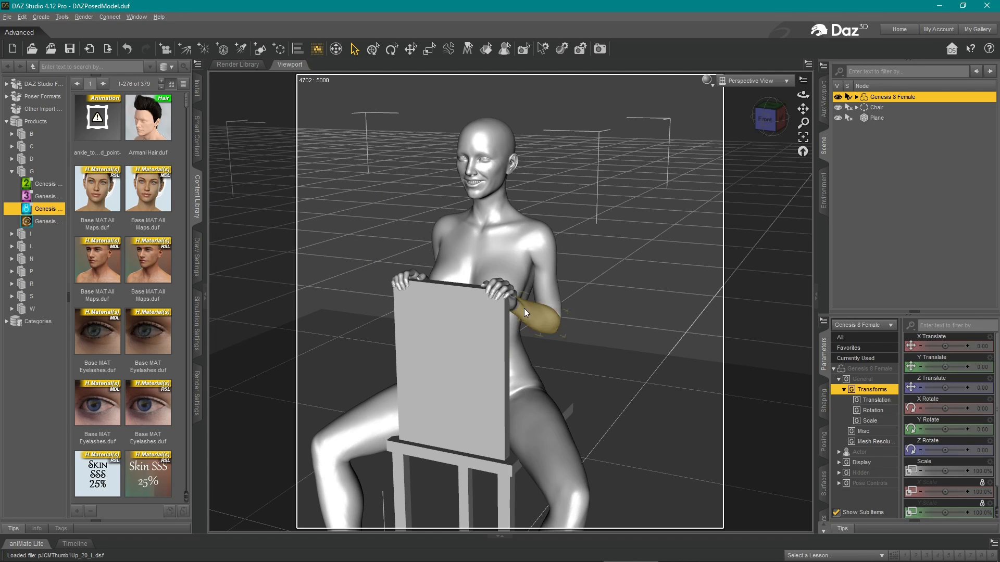
middle_drag(521, 269, 417, 268)
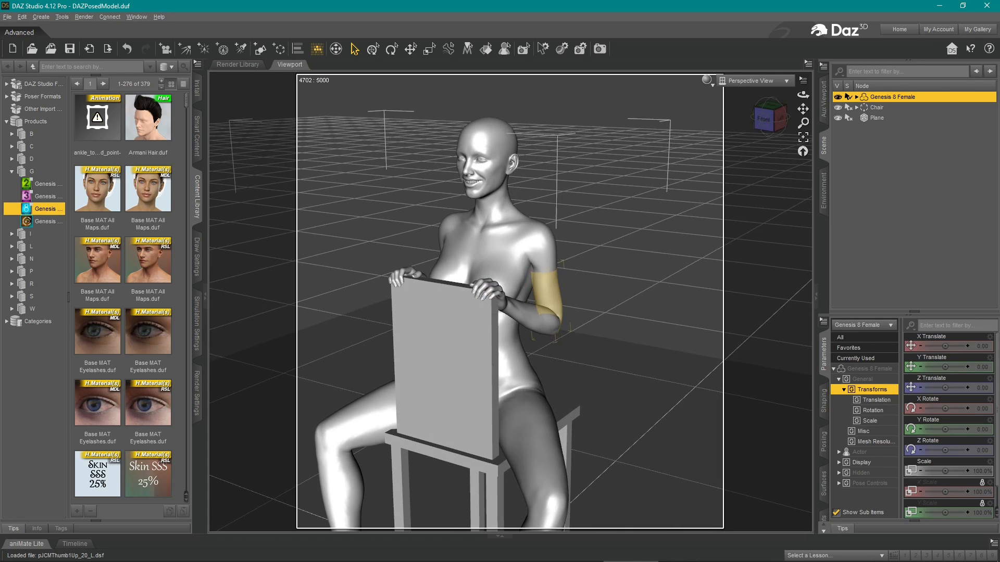
scroll(521, 268, up, 3)
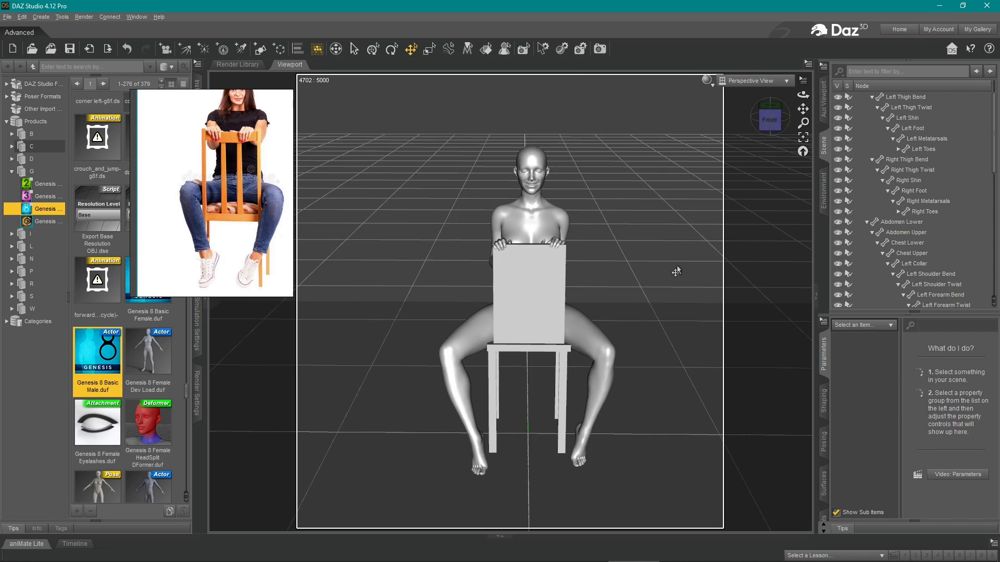
- Delete the Plane and the Chair from the scene, keeping only the posed Genesis 8 Female
middle_drag(675, 271, 609, 270)
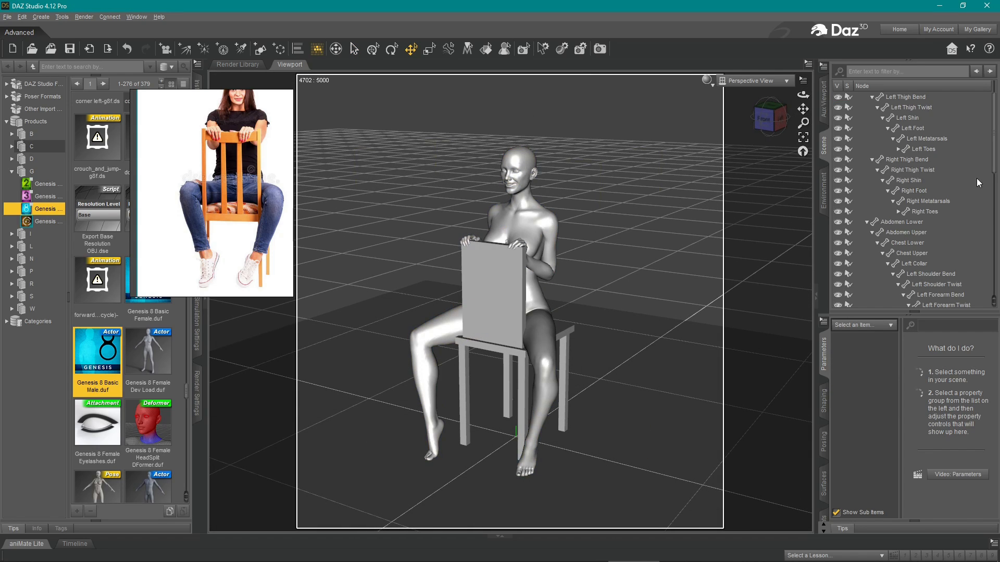
scroll(978, 183, up, 1)
click(856, 97)
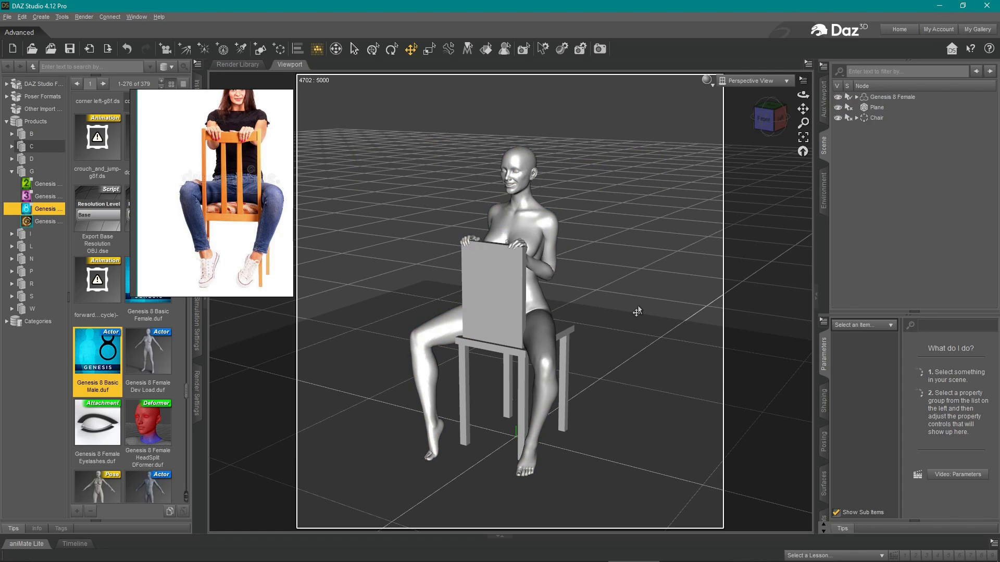
click(858, 109)
ctrl+click(878, 118)
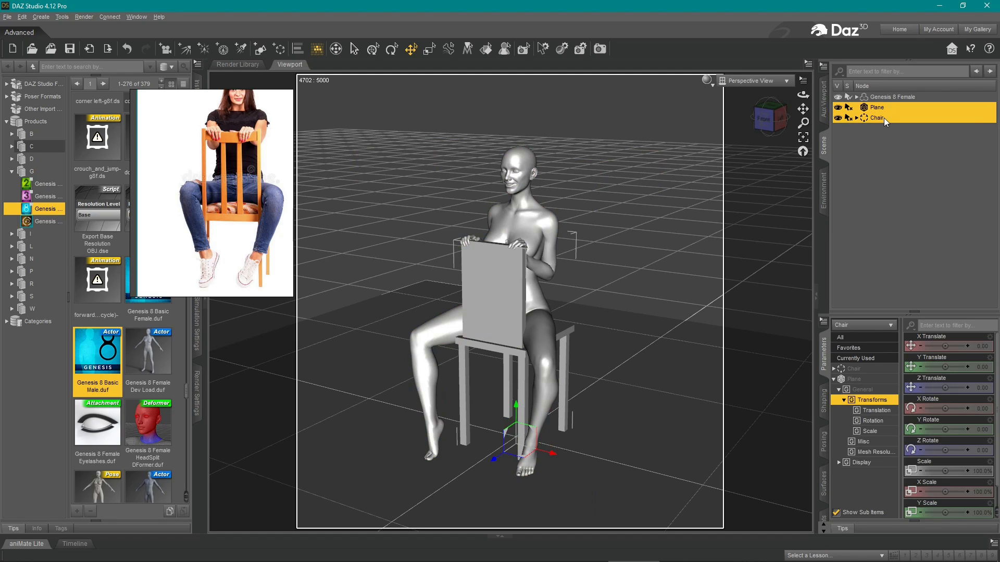
key(Delete)
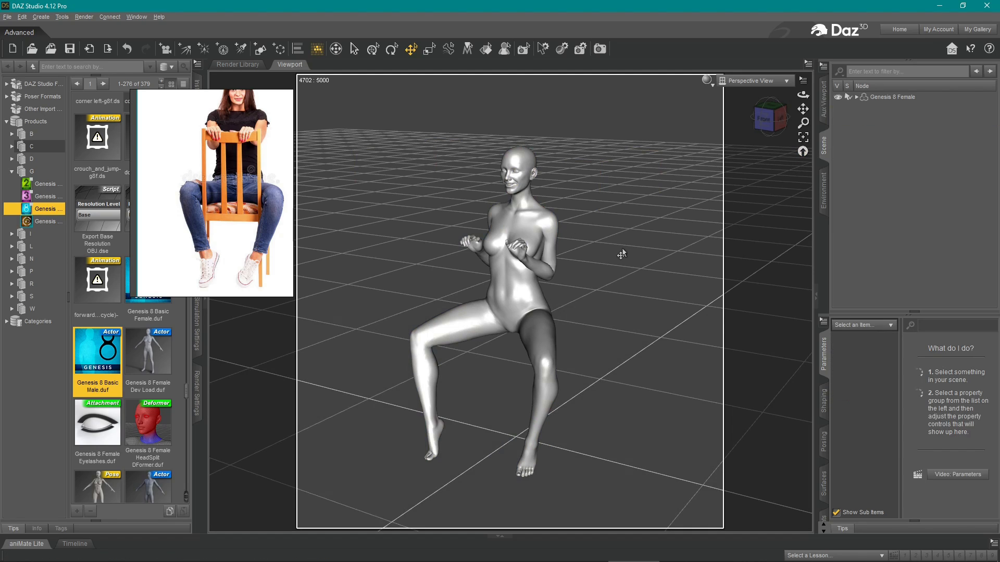
- Export the figure to the Desktop as the Wavefront OBJ file ModelDaz_Example, with the Custom preset and a 2% scale
click(8, 16)
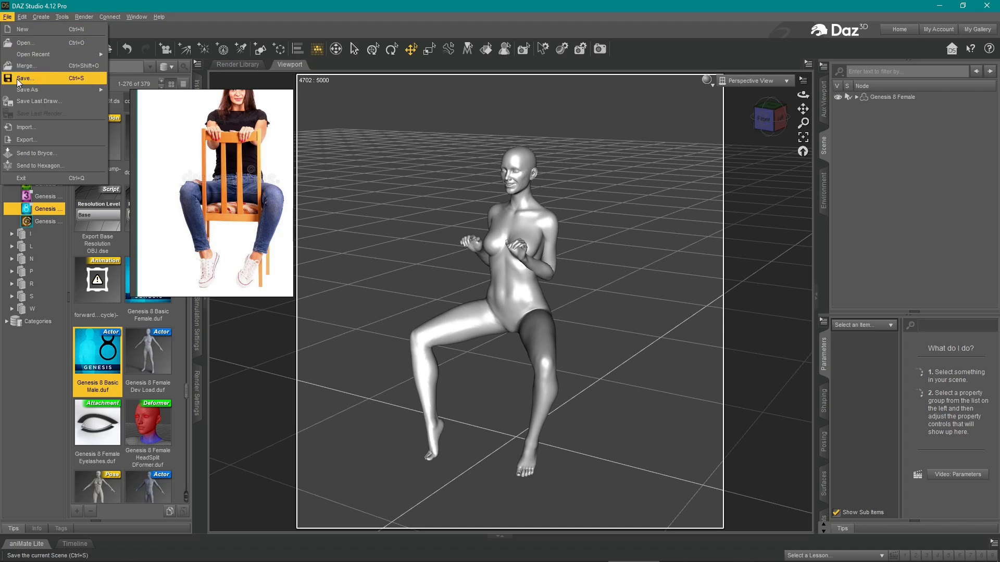
click(31, 140)
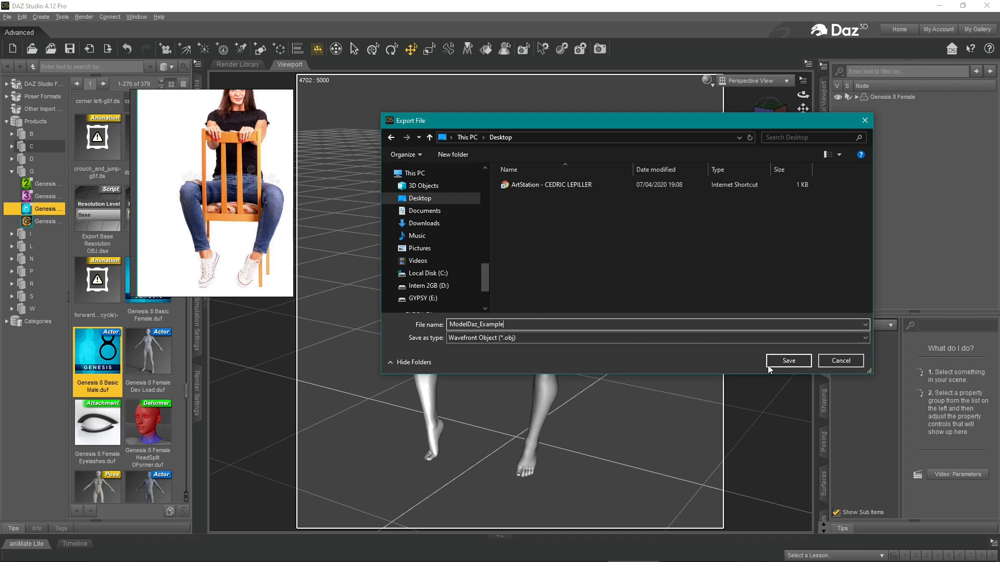
click(513, 341)
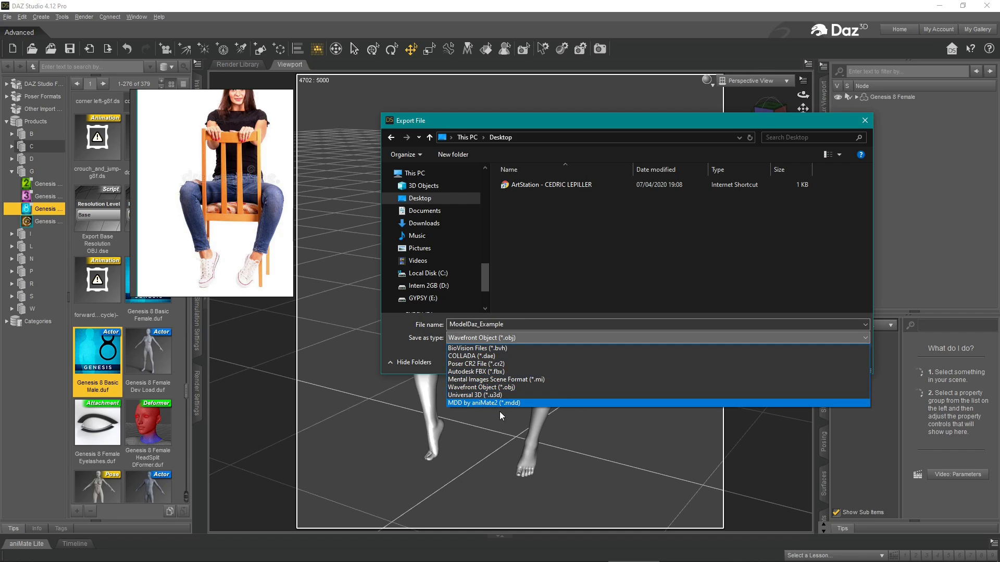
click(551, 347)
click(776, 362)
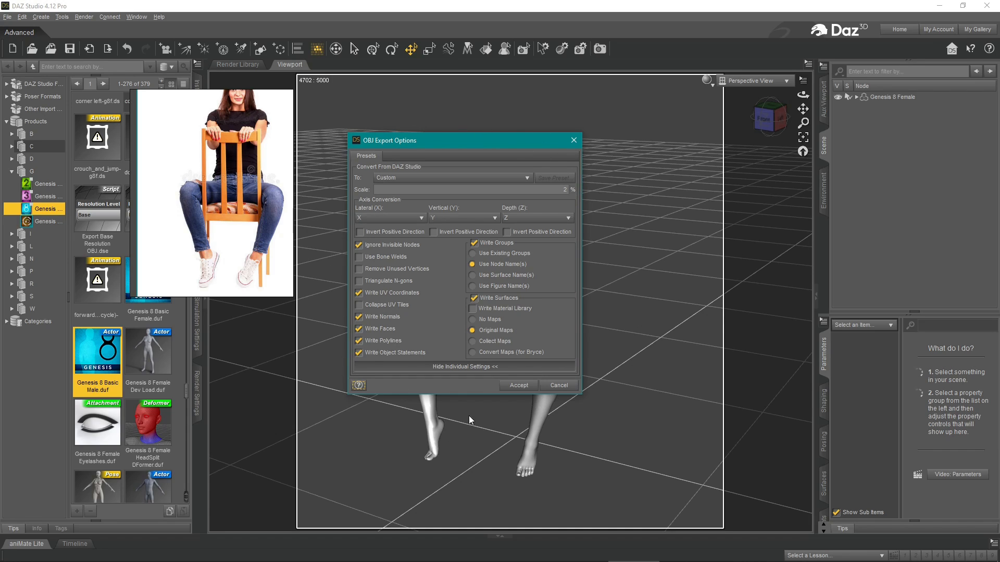
click(524, 387)
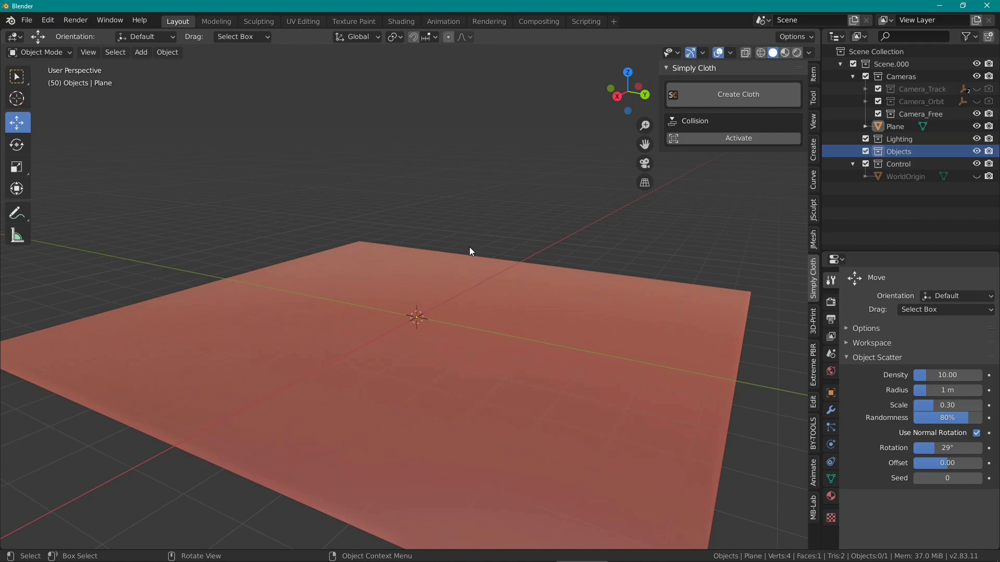
- In Blender, import the Wavefront OBJ file ModelDaz_Example.obj from the Desktop and inspect the posed figure on the plane
click(26, 20)
mouse_move(104, 190)
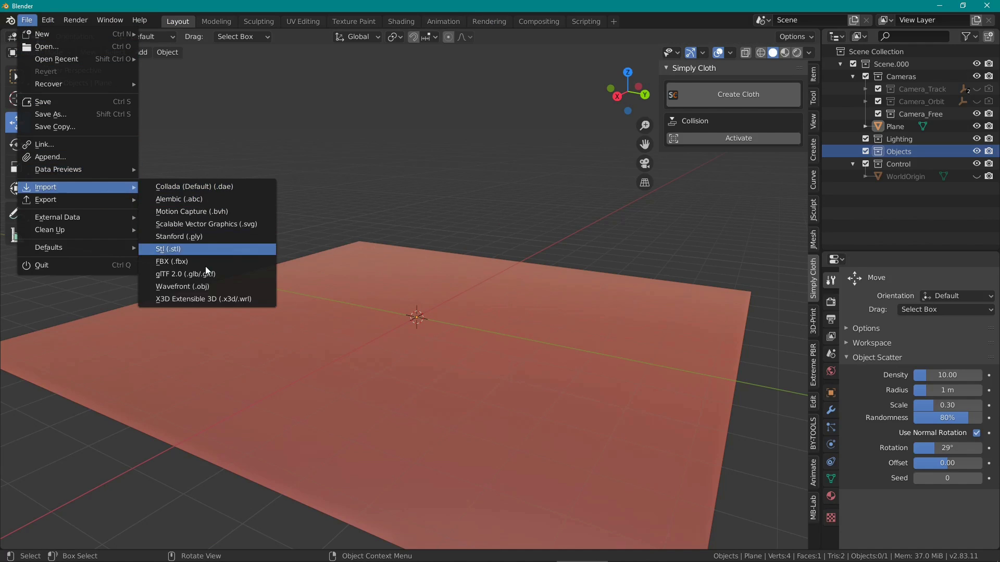
click(214, 290)
click(208, 134)
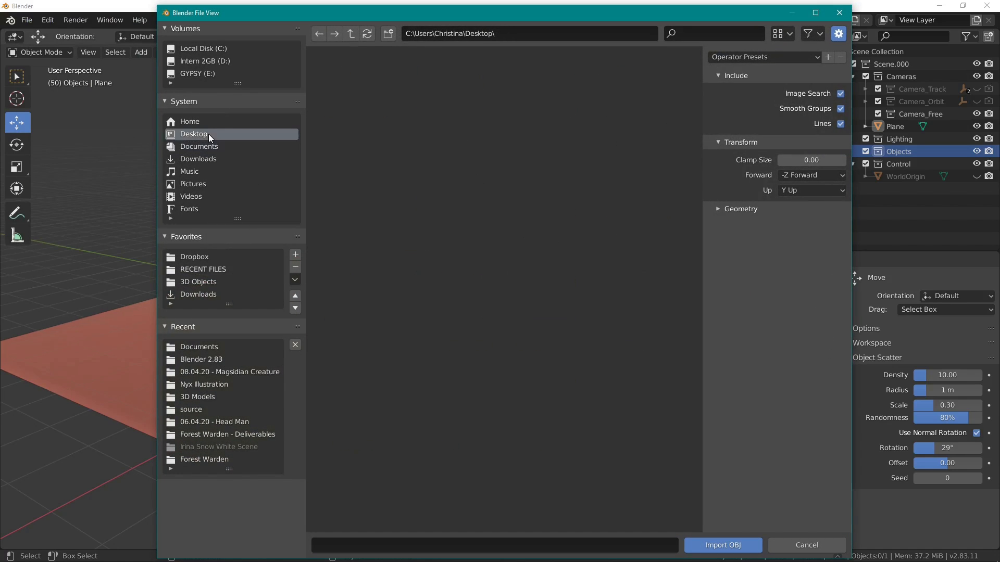
click(352, 112)
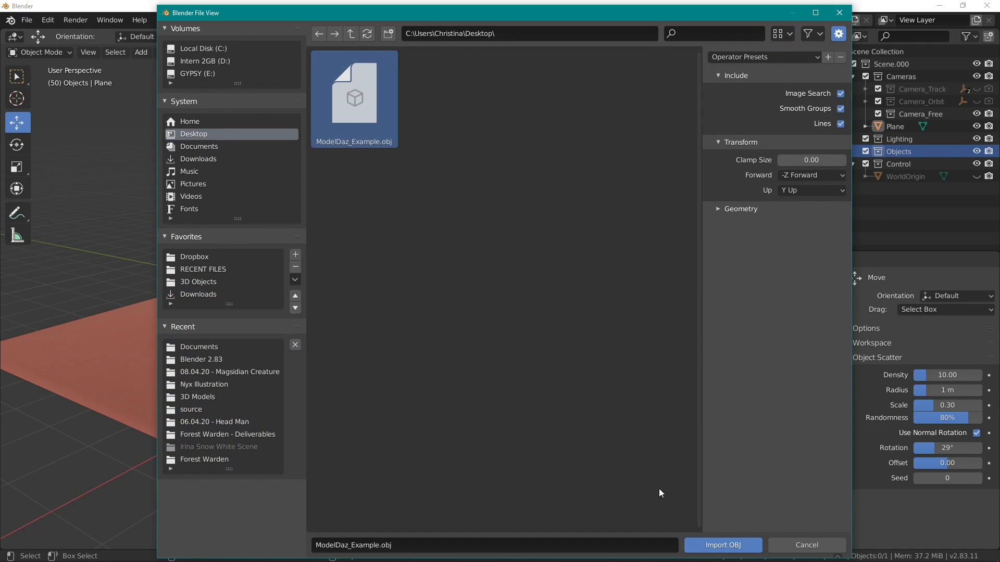
click(725, 546)
middle_drag(442, 270, 61, 335)
scroll(407, 382, down, 6)
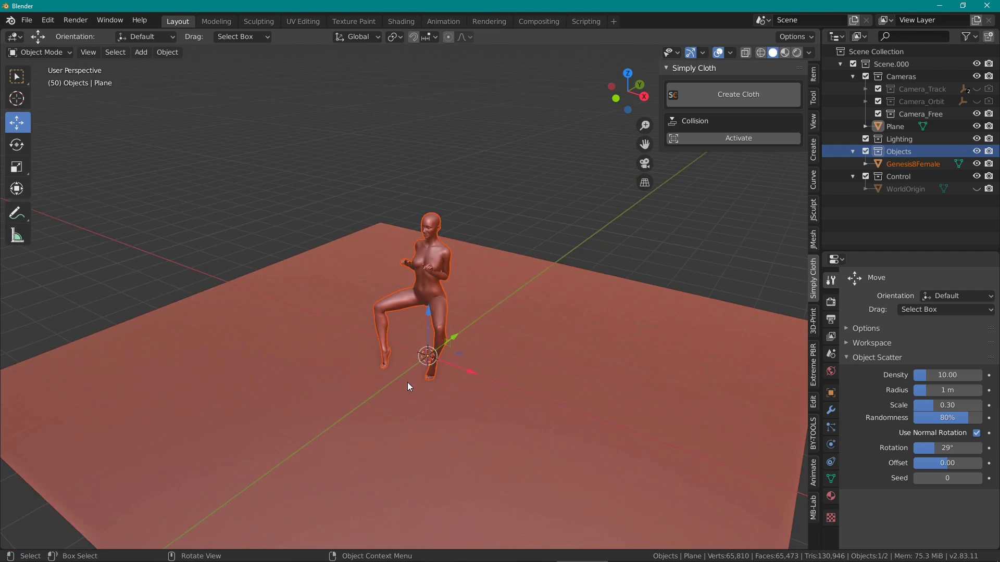
scroll(429, 364, up, 4)
mouse_move(465, 295)
middle_down()
mouse_move(444, 310)
mouse_move(446, 299)
mouse_move(468, 307)
middle_up()
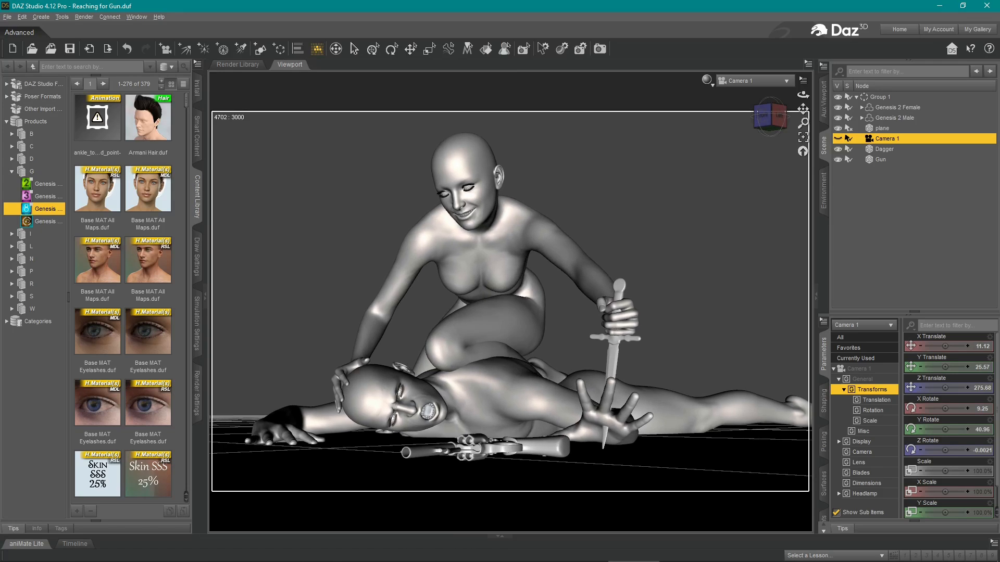
middle_drag(688, 234, 697, 236)
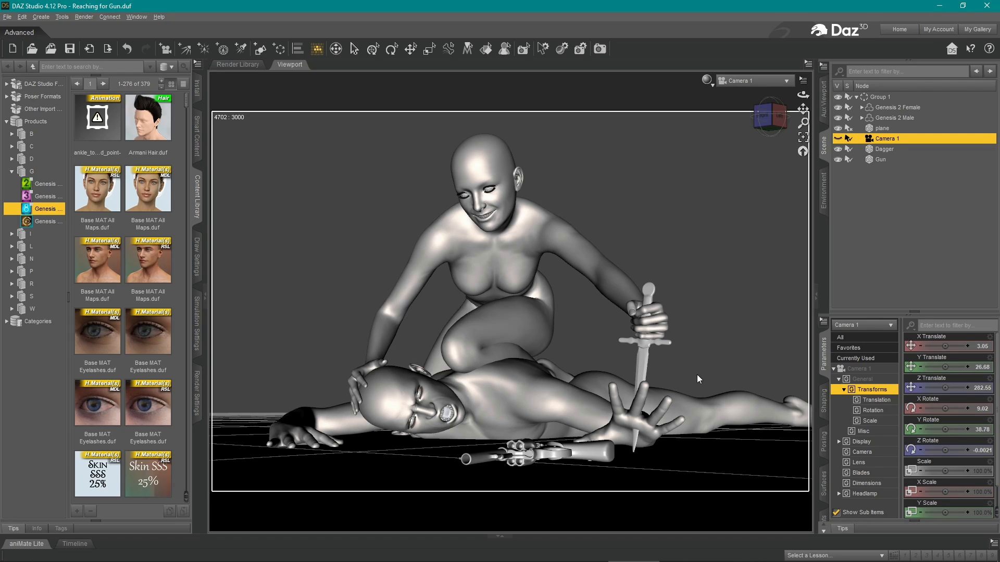
drag(803, 95, 672, 350)
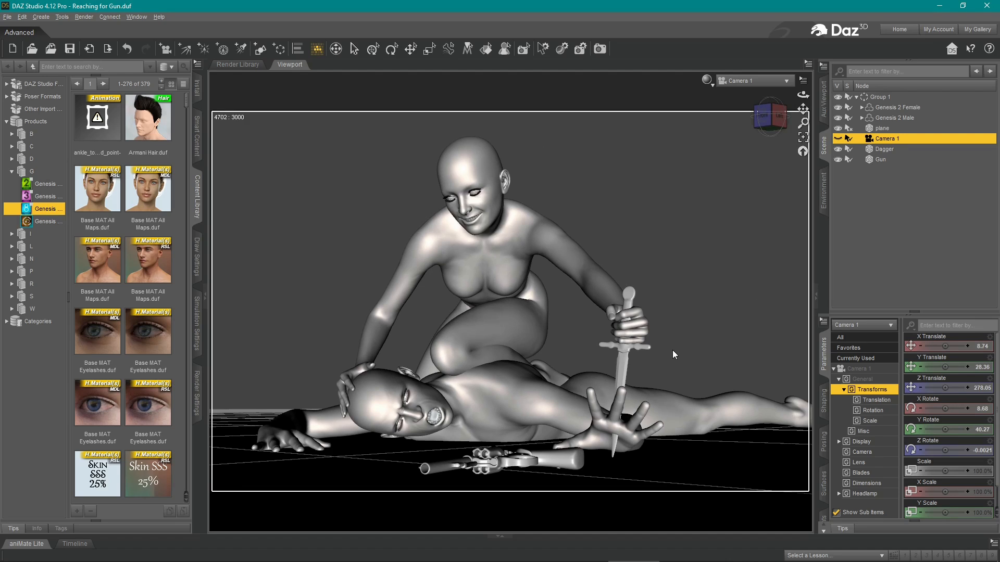